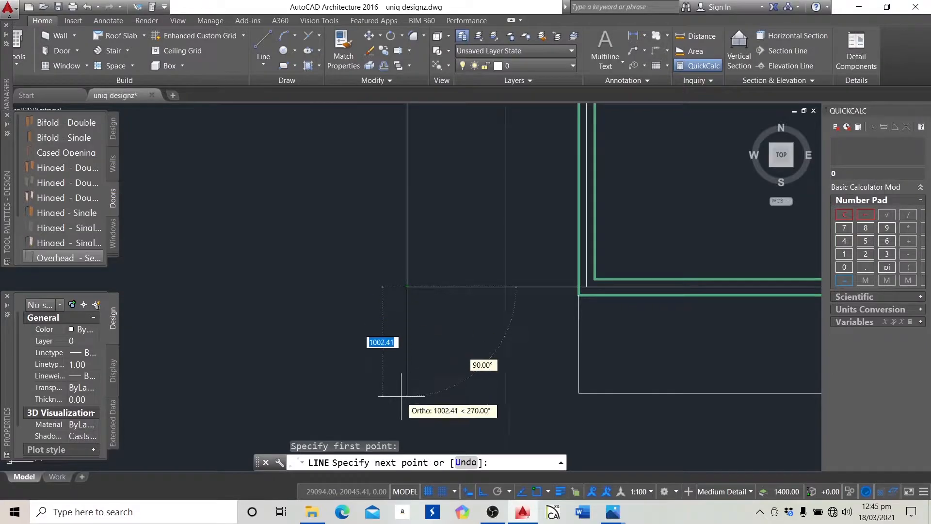
# Draw a line 450 mm down from the porch's lower-left corner and across to the vertical edge below the wall corner
pyautogui.write('4')
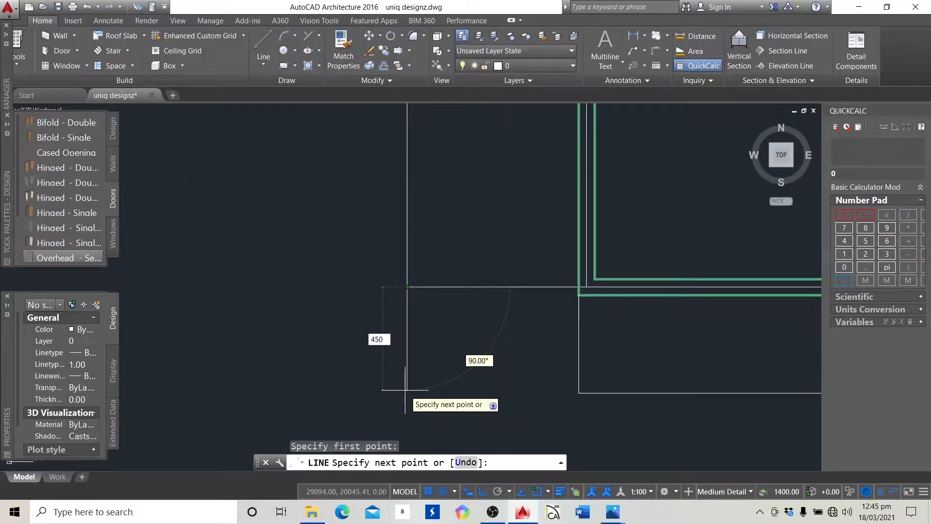
pyautogui.write('50')
pyautogui.press('Return')
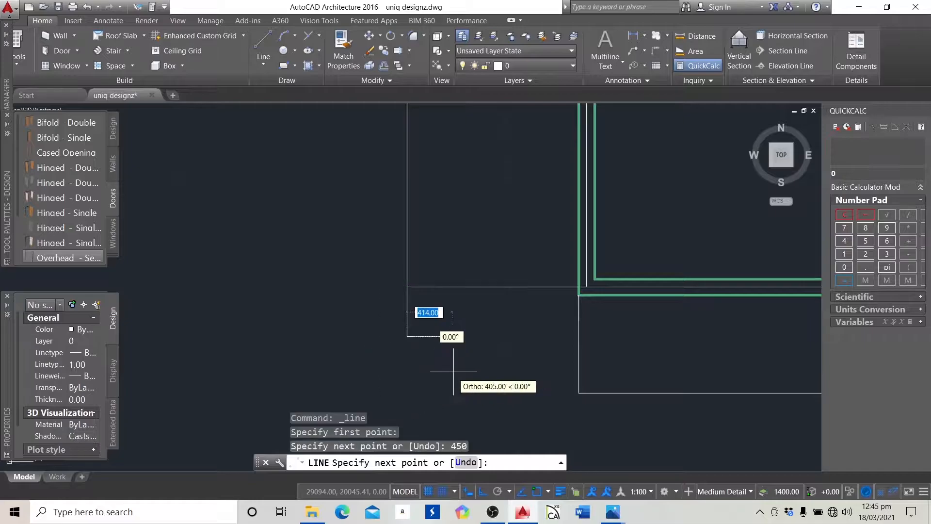
pyautogui.click(578, 335)
pyautogui.press('Escape')
pyautogui.press('Escape')
pyautogui.press('Escape')
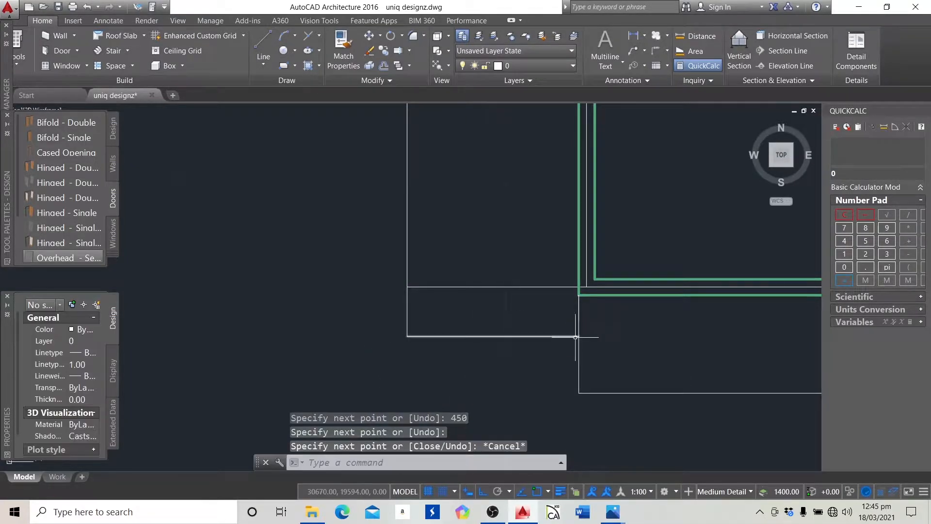
pyautogui.press('Escape')
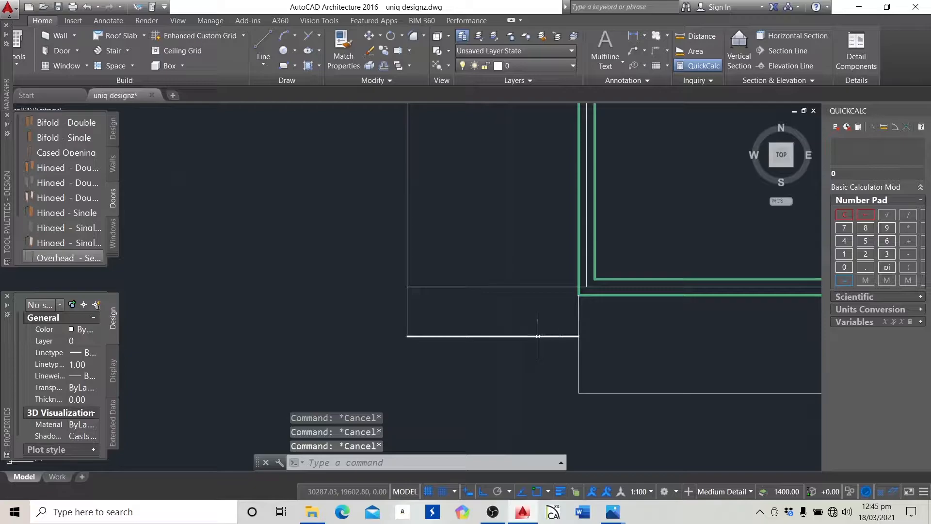
pyautogui.write('o')
pyautogui.press('Return')
pyautogui.write('1')
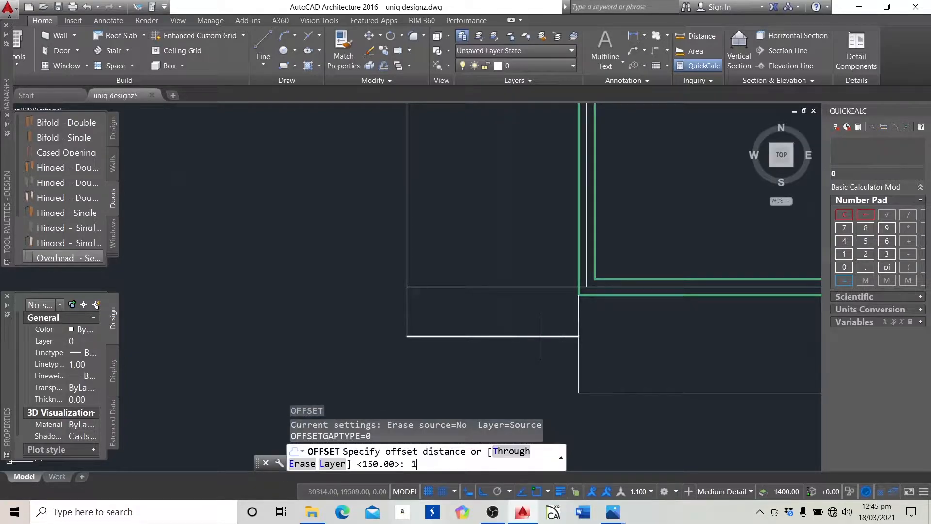
pyautogui.write('50')
pyautogui.press('Return')
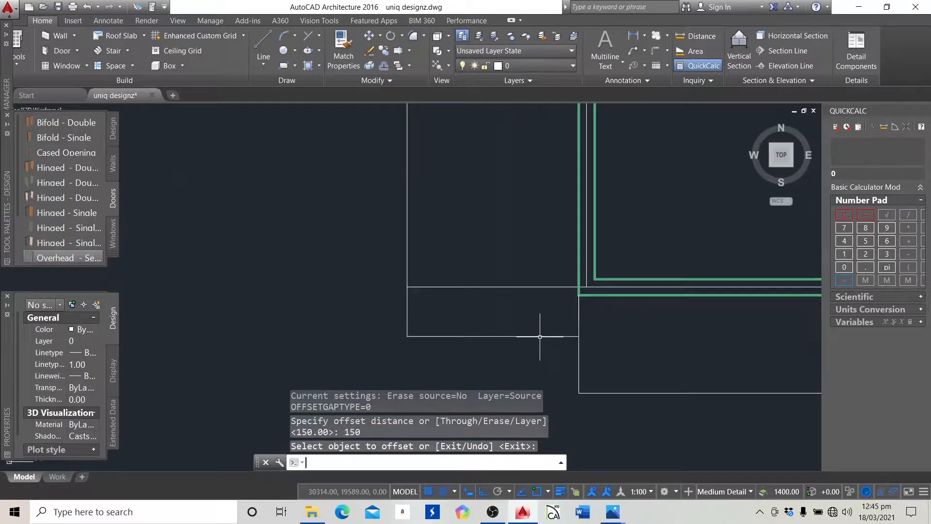
pyautogui.press('Escape')
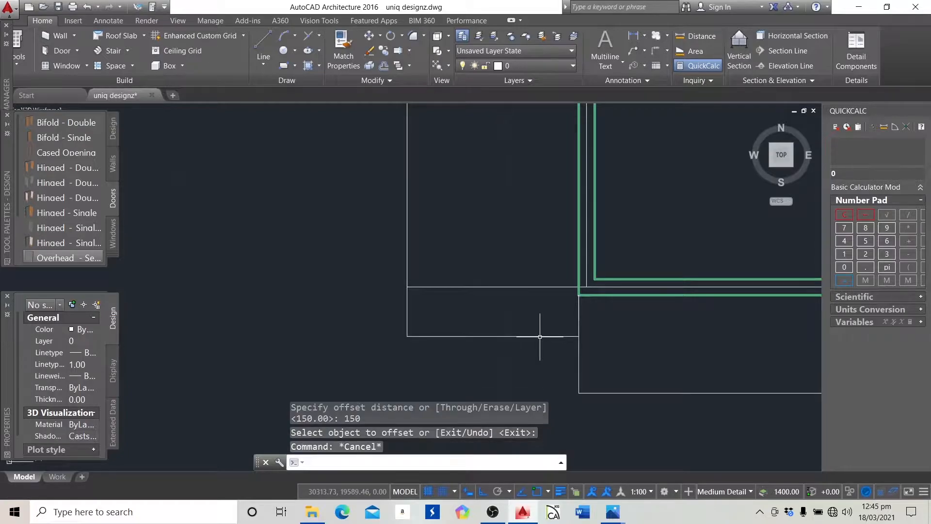
# Offset the new lower porch line upward twice at 150 mm to form the entrance steps
pyautogui.press('Return')
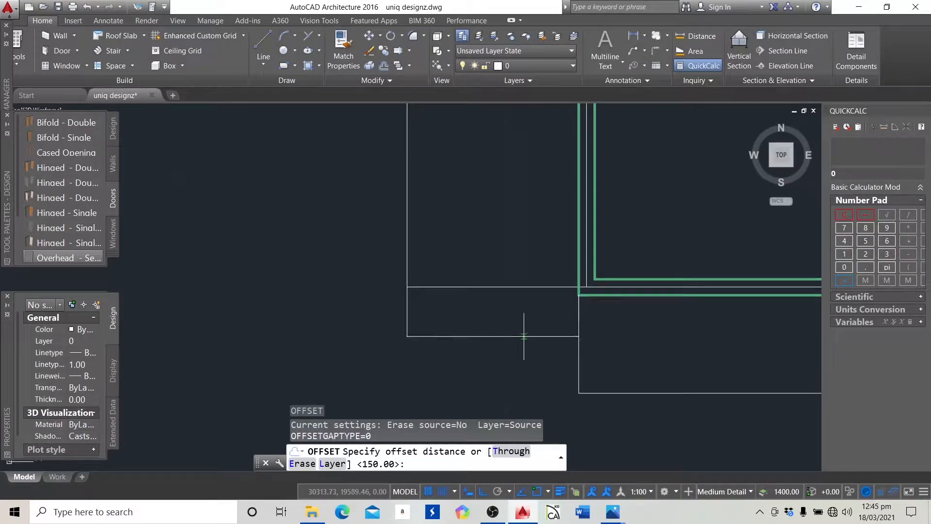
pyautogui.press('Return')
pyautogui.click(523, 336)
pyautogui.click(522, 316)
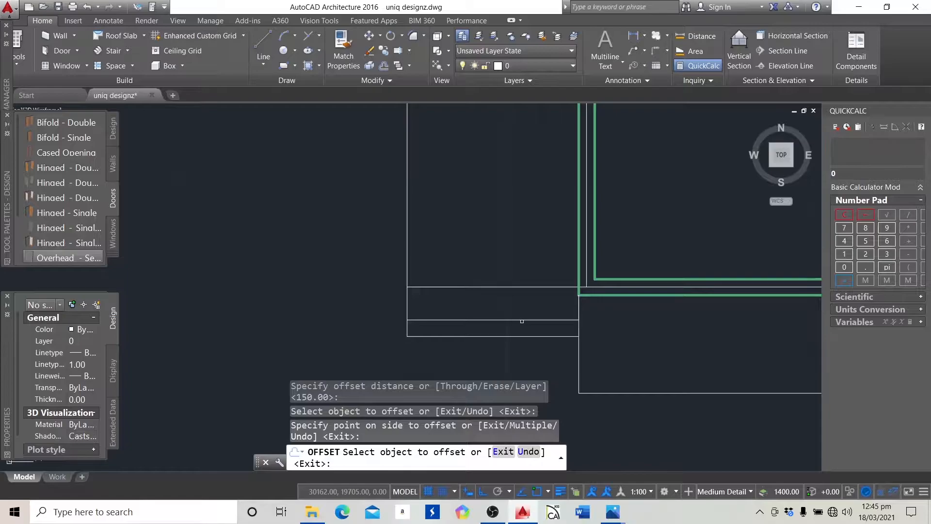
pyautogui.click(521, 319)
pyautogui.click(523, 291)
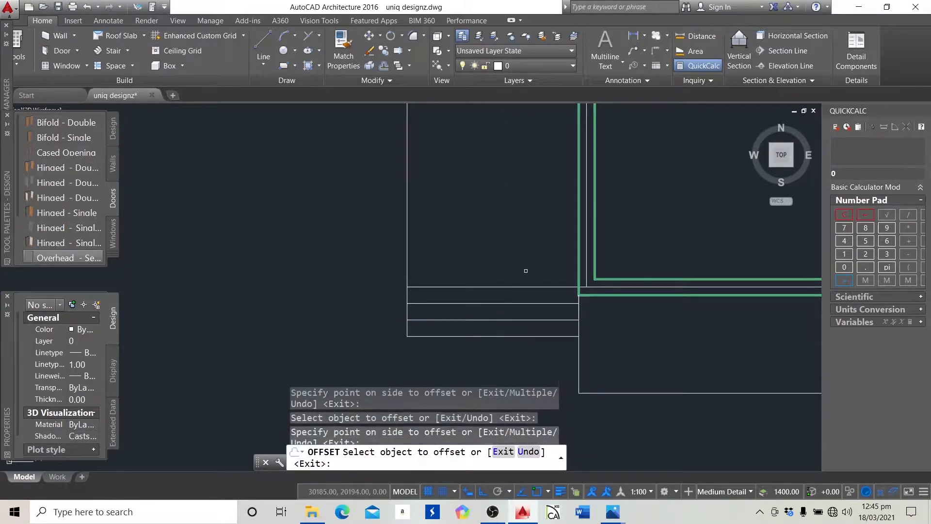
pyautogui.press('Escape')
pyautogui.press('Escape')
pyautogui.press('Escape')
pyautogui.press('Escape')
# Draw a 150 x 150 mm square column as a polyline in the empty area beside the porch
pyautogui.scroll(-2, 549, 279)
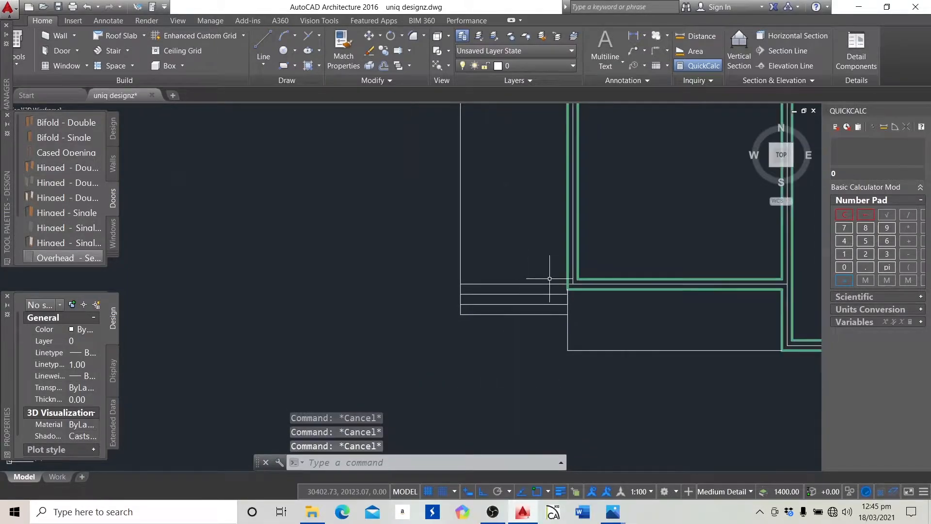
pyautogui.scroll(2, 456, 297)
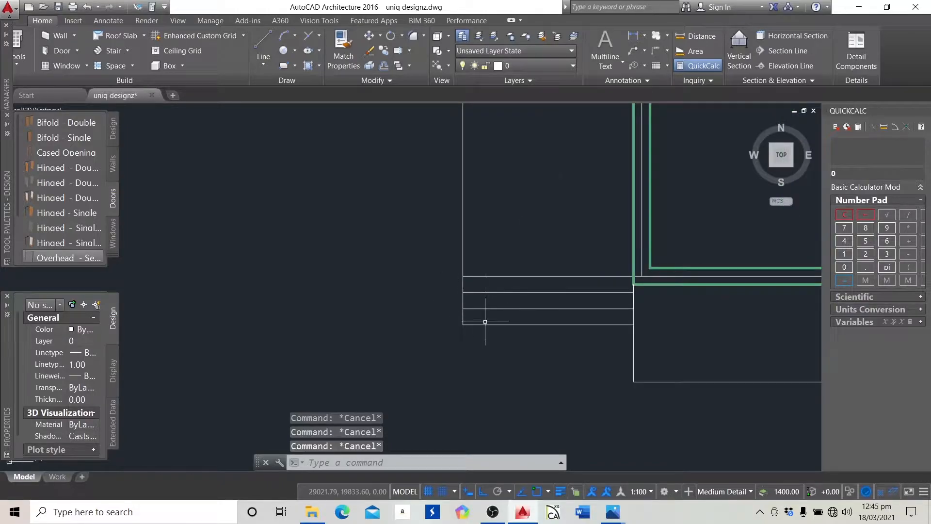
pyautogui.click(269, 64)
pyautogui.click(284, 104)
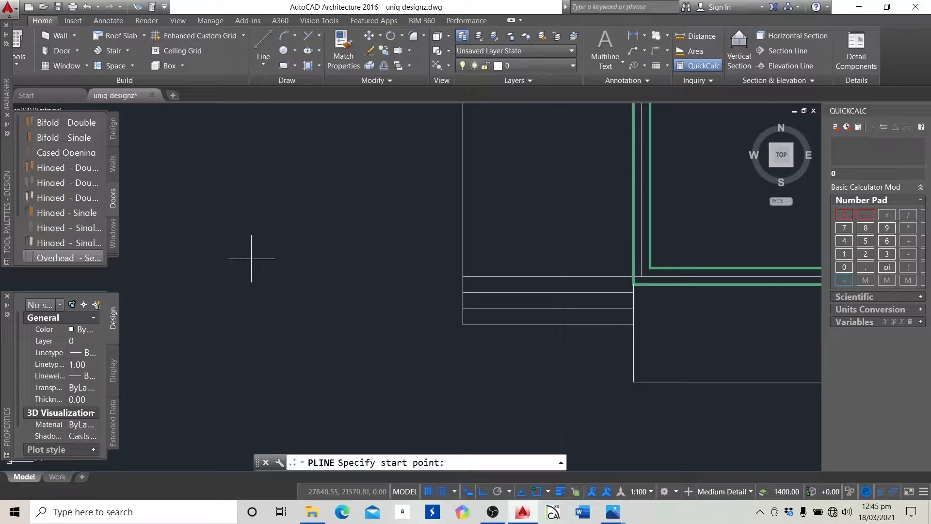
pyautogui.click(272, 226)
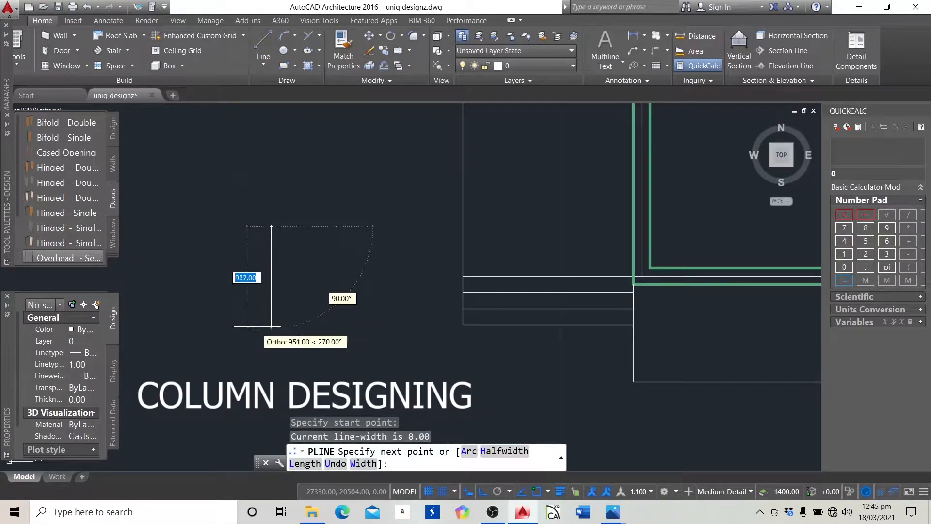
pyautogui.write('150')
pyautogui.press('Return')
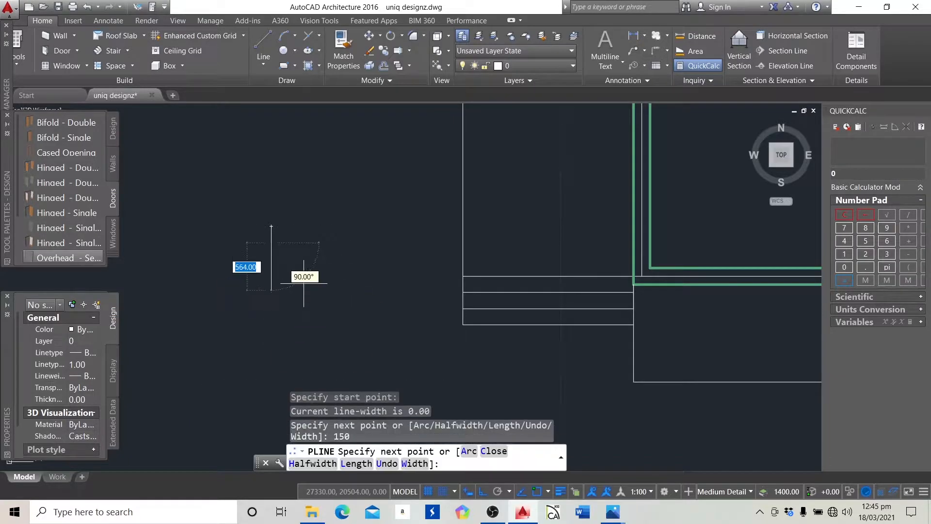
pyautogui.write('150')
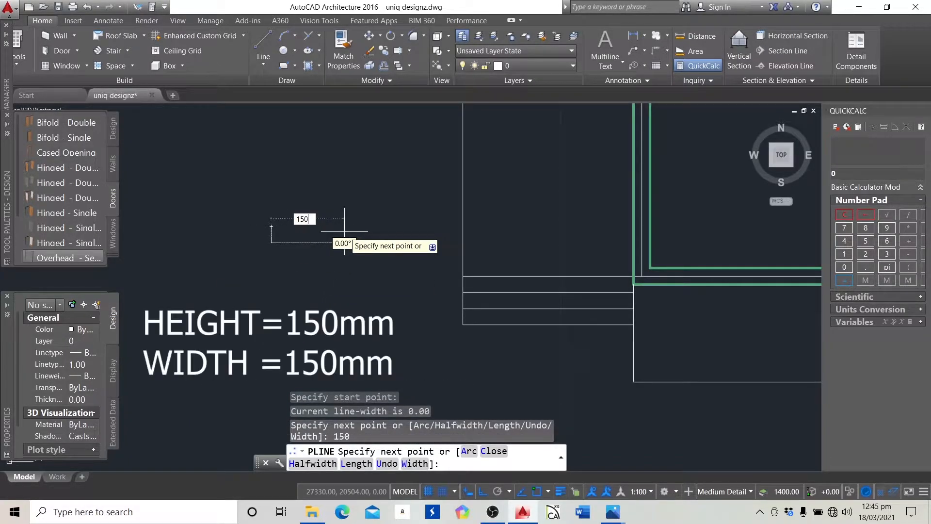
pyautogui.press('Return')
pyautogui.write('1')
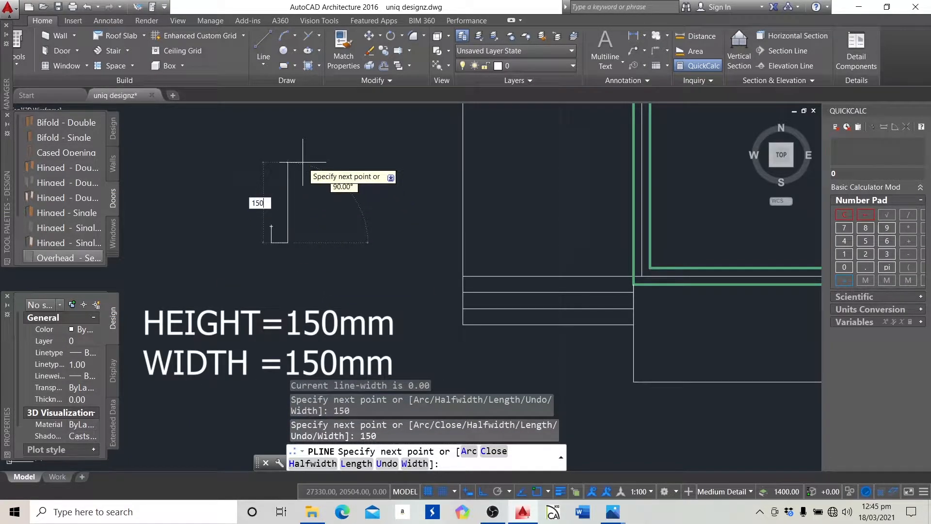
pyautogui.press('Return')
pyautogui.write('1')
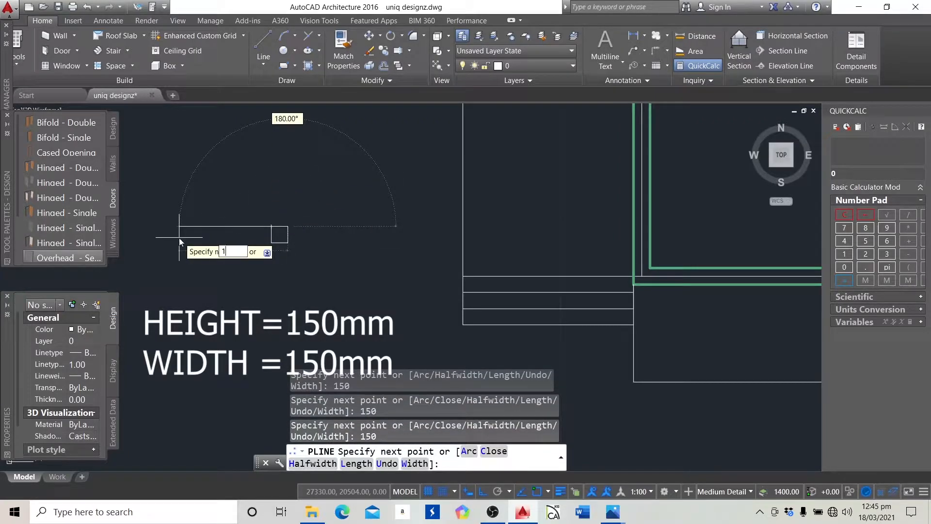
pyautogui.write('50')
pyautogui.press('Return')
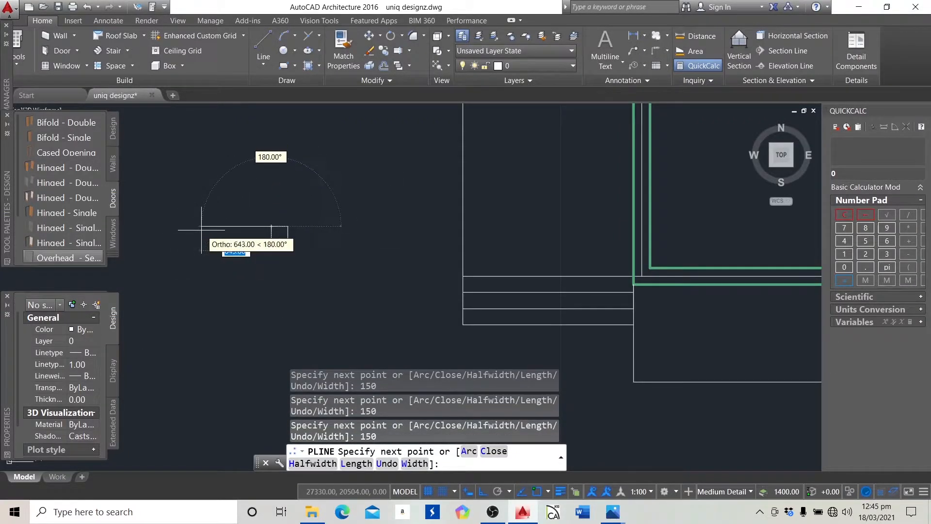
pyautogui.scroll(4, 219, 222)
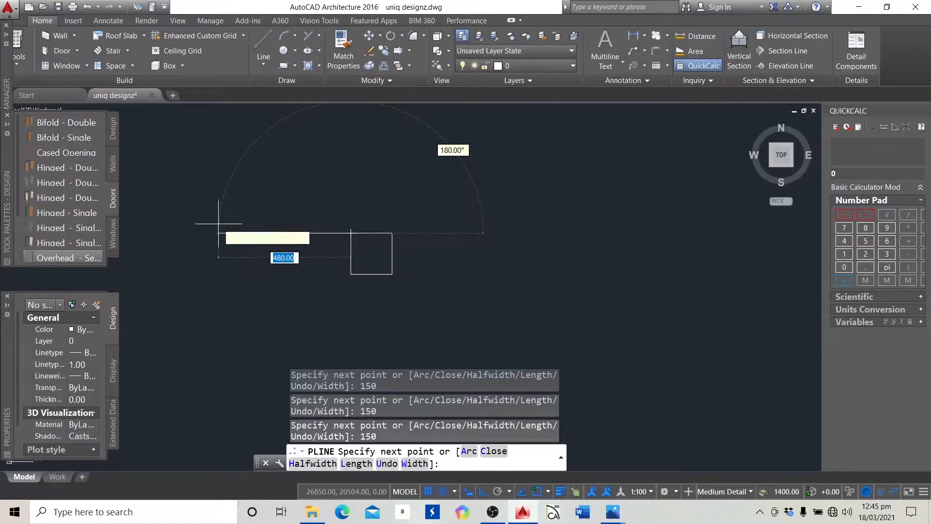
pyautogui.press('Escape')
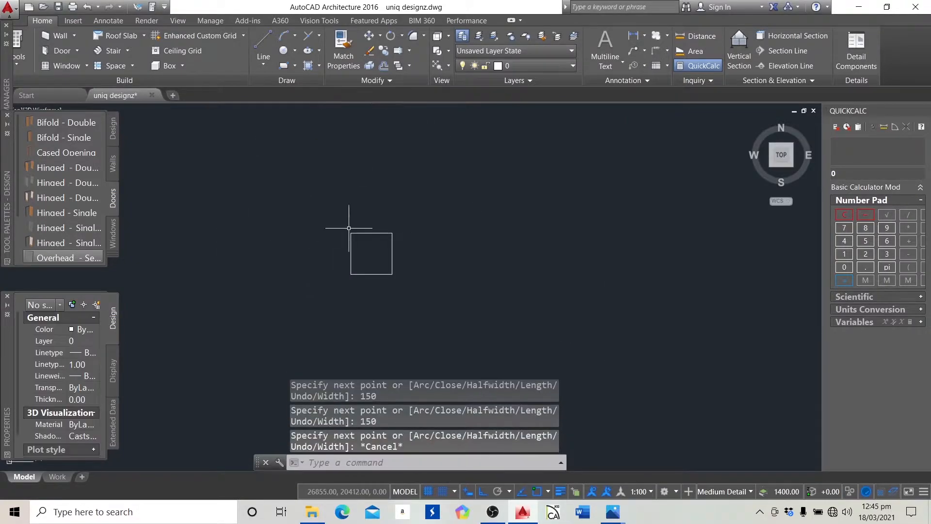
# Move the square column by its centre onto the porch's lower-left corner, where the top step line meets the outer edge
pyautogui.click(378, 234)
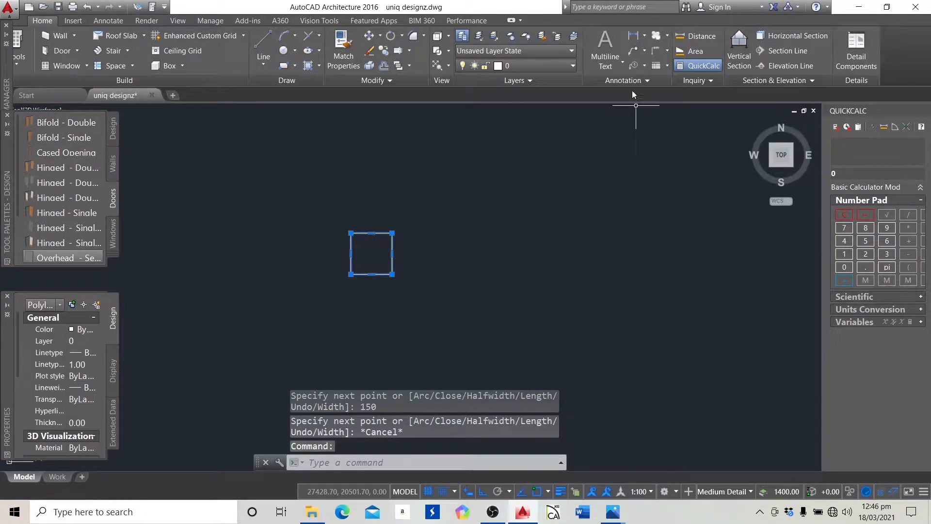
pyautogui.click(369, 35)
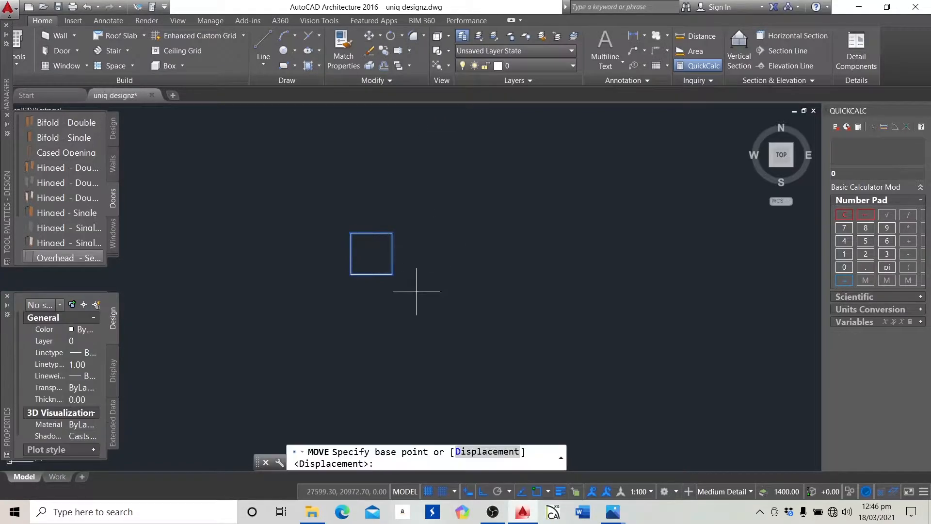
pyautogui.click(371, 253)
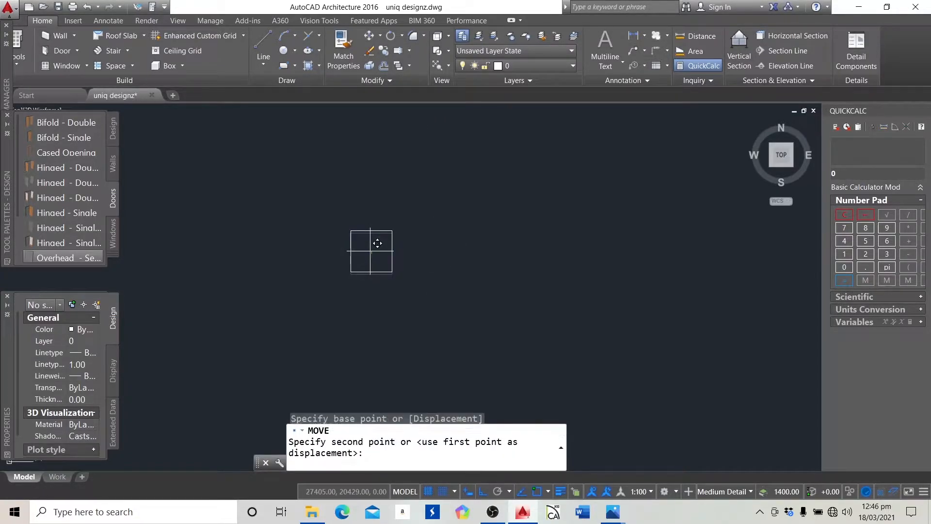
pyautogui.scroll(-5, 311, 249)
pyautogui.scroll(5, 340, 273)
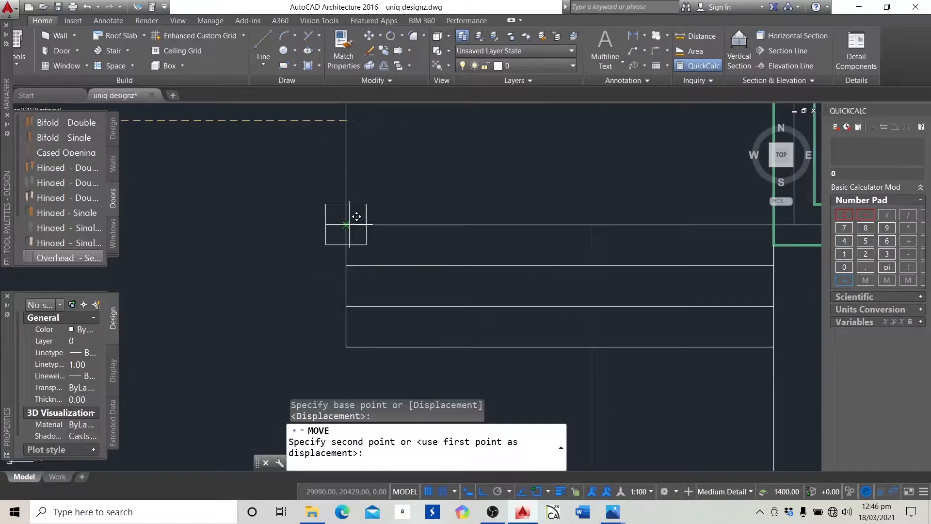
pyautogui.click(322, 252)
pyautogui.press('Escape')
pyautogui.press('Escape')
pyautogui.press('Escape')
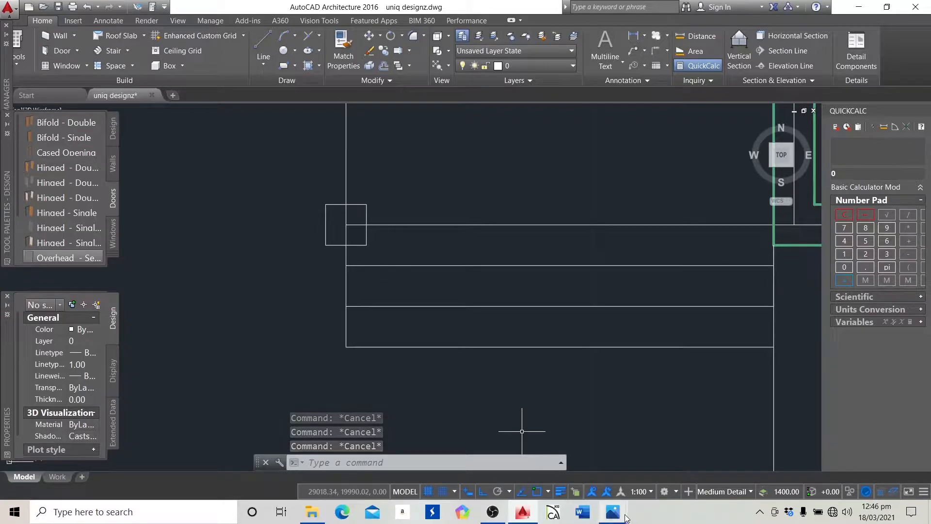
# Check the column layout in the floor plan image in Photos, and copy the corner column 300 and 600 mm up the porch's outer edge
pyautogui.moveTo(623, 517)
pyautogui.click(668, 436)
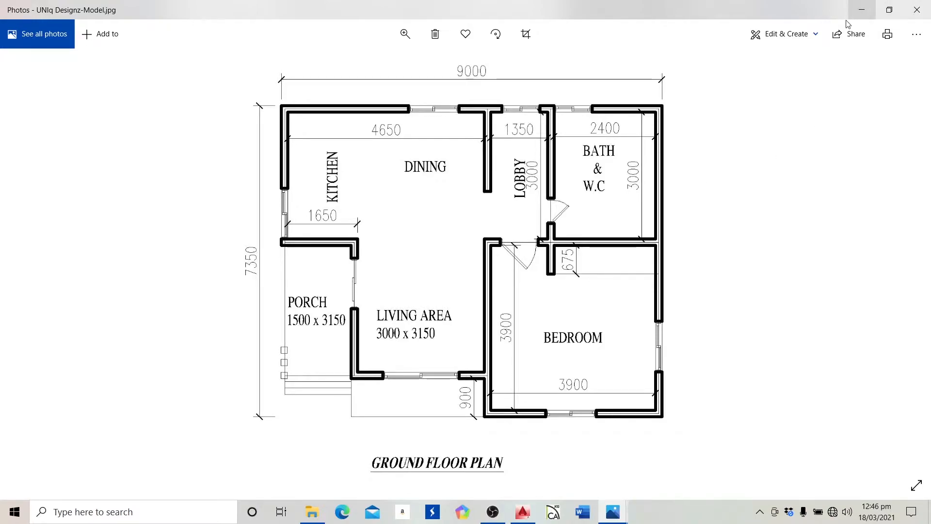
pyautogui.click(862, 10)
pyautogui.click(328, 246)
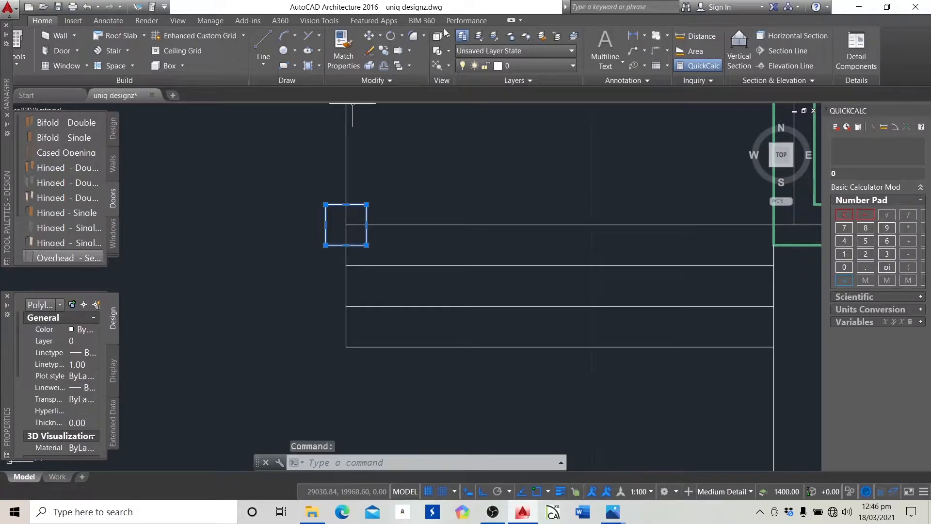
pyautogui.click(399, 52)
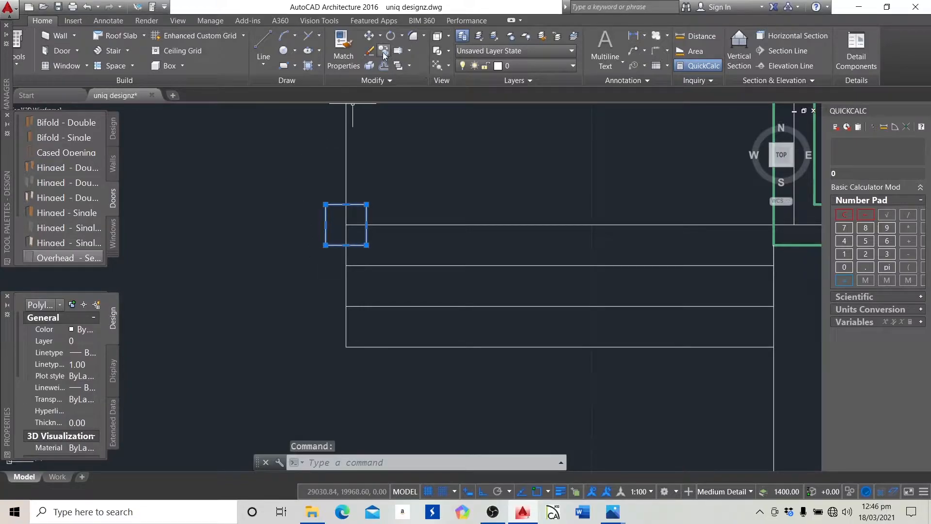
pyautogui.click(346, 225)
pyautogui.write('3')
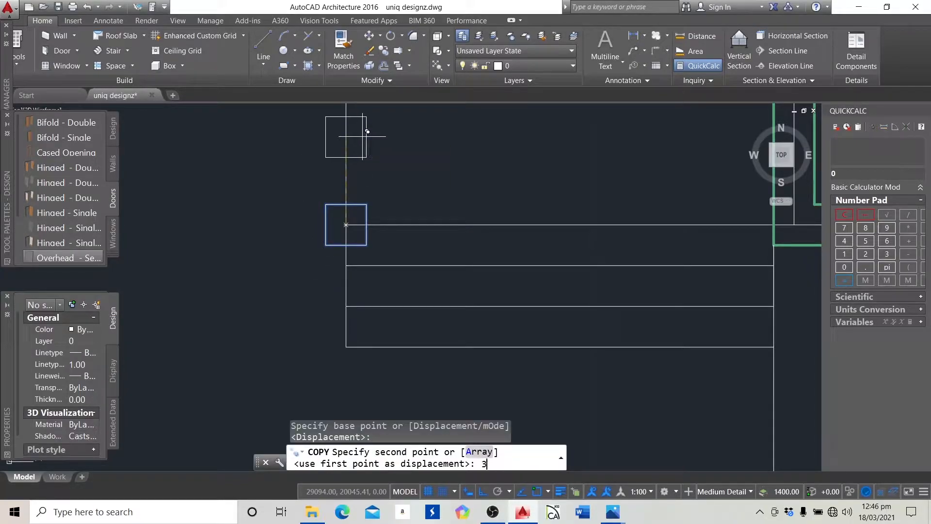
pyautogui.write('00')
pyautogui.press('Return')
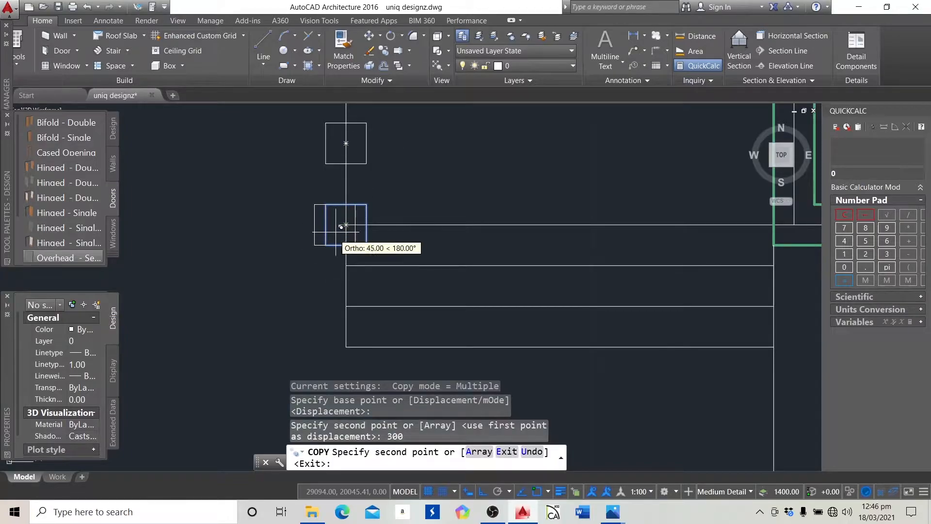
pyautogui.scroll(-2, 344, 203)
pyautogui.write('600')
pyautogui.press('Return')
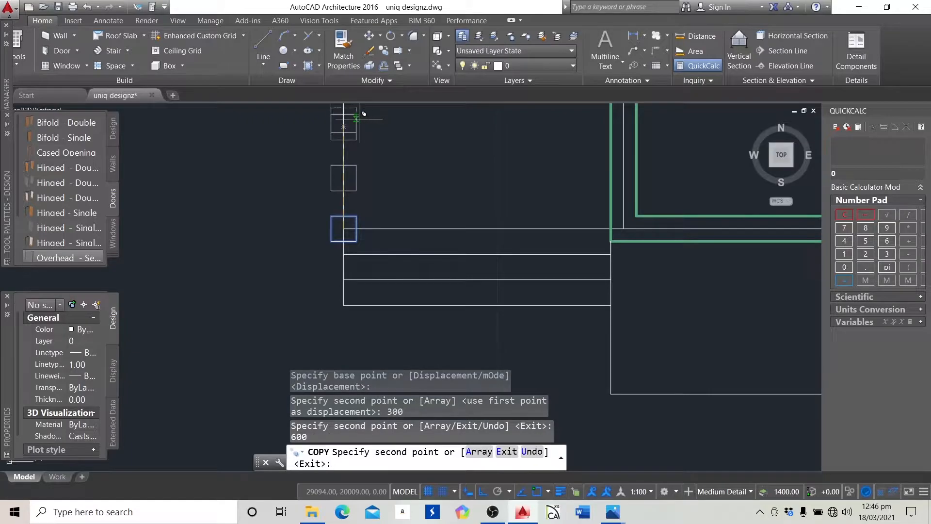
pyautogui.press('Escape')
pyautogui.press('Escape')
pyautogui.press('Escape')
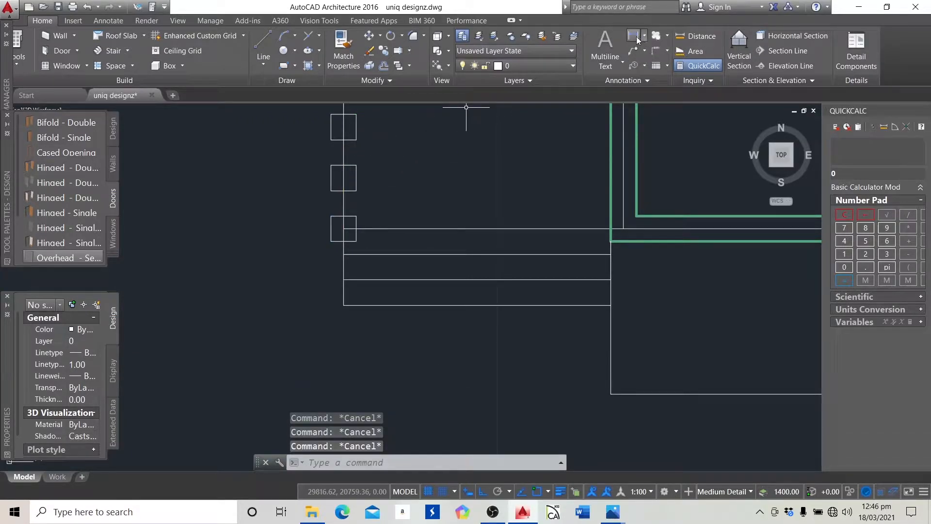
# Measure the clear gap between the upper two porch columns with a linear dimension, without placing it
pyautogui.click(638, 39)
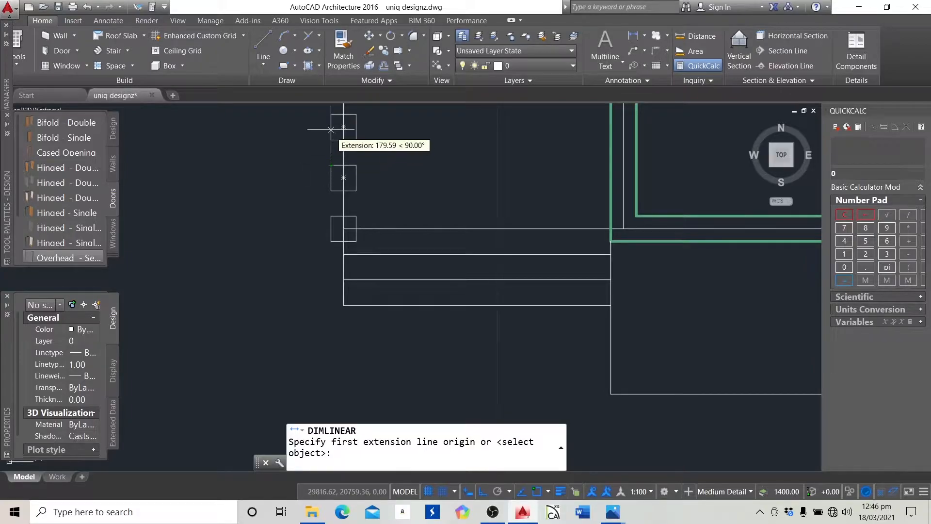
pyautogui.click(332, 140)
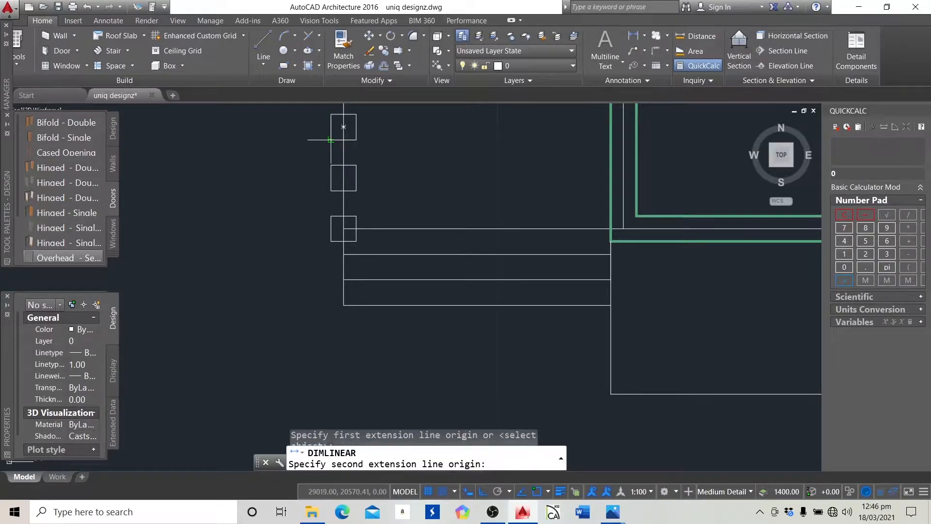
pyautogui.click(332, 165)
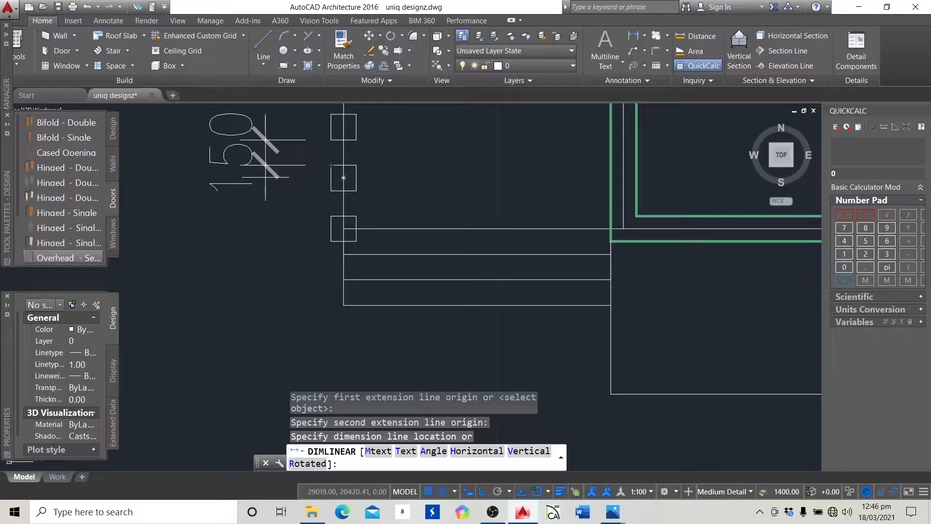
pyautogui.press('Escape')
pyautogui.press('Escape')
pyautogui.press('Escape')
pyautogui.scroll(-8, 379, 286)
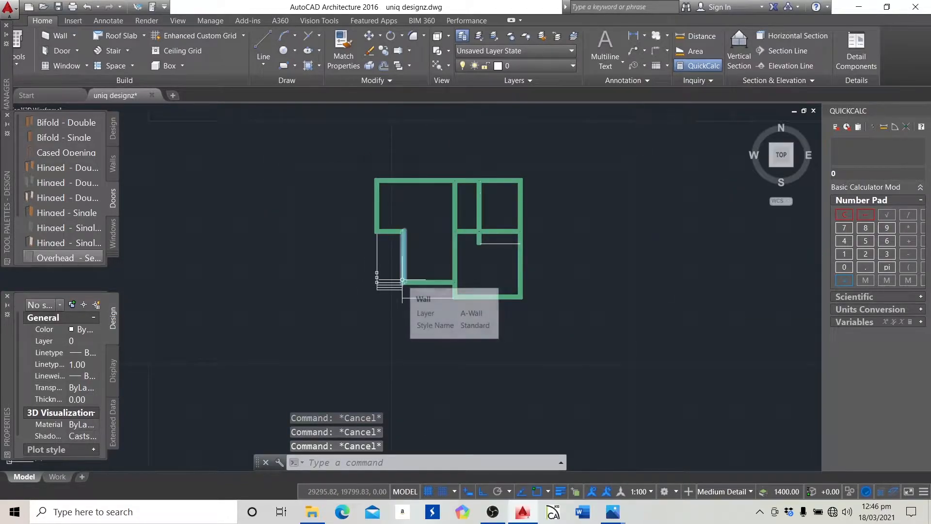
# Copy the complete floor plan four times horizontally to the right, using its upper-right wall corner as the base point
pyautogui.scroll(5, 375, 291)
pyautogui.scroll(-5, 364, 259)
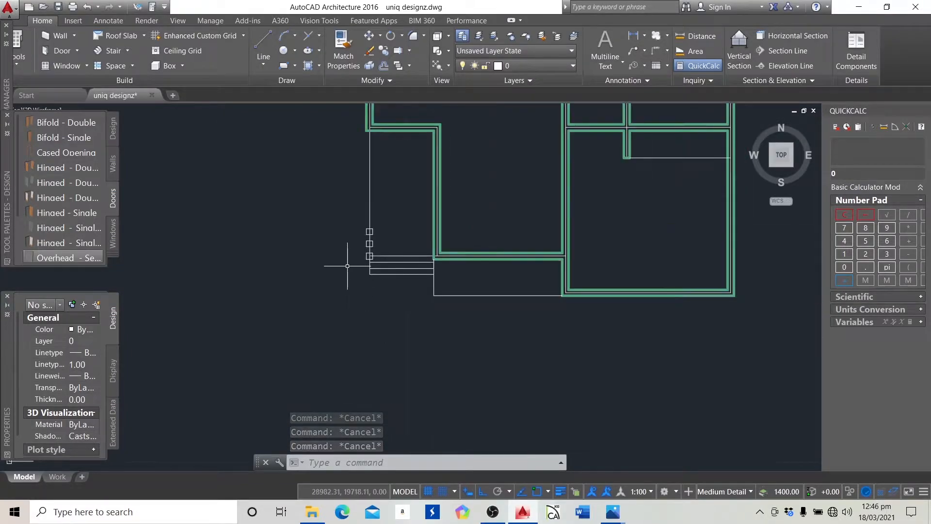
pyautogui.click(542, 135)
pyautogui.click(256, 342)
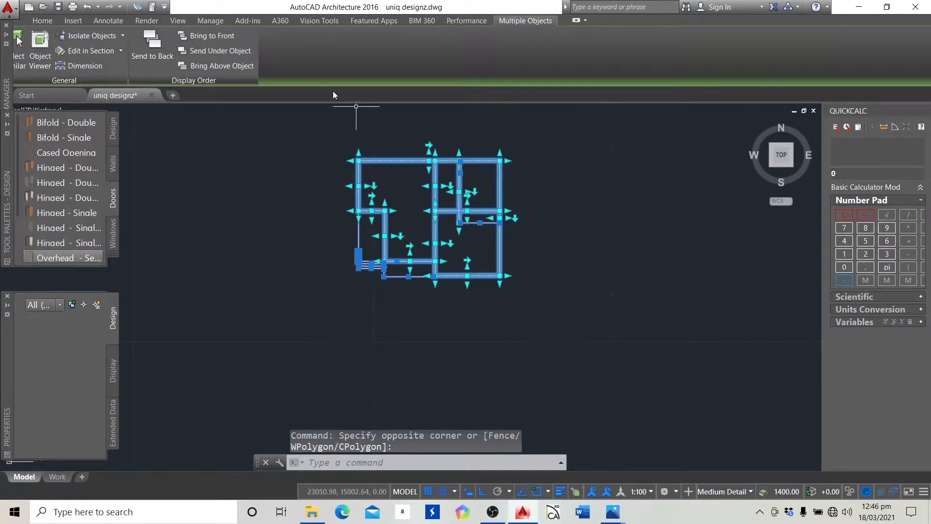
pyautogui.click(46, 21)
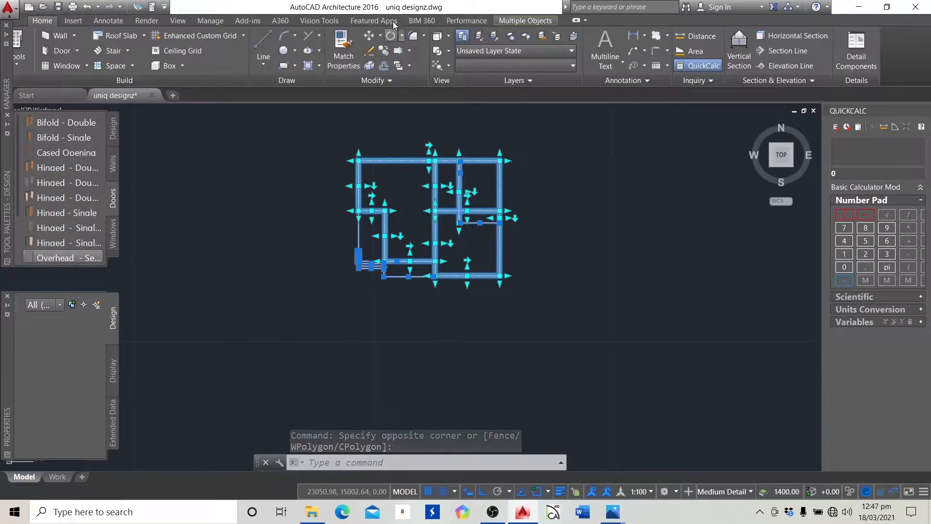
pyautogui.click(385, 48)
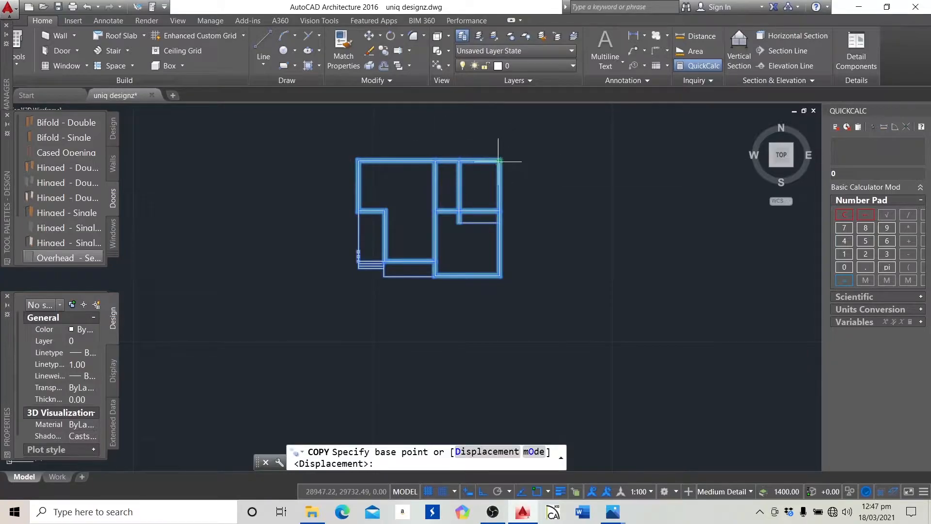
pyautogui.click(501, 159)
pyautogui.scroll(-3, 501, 159)
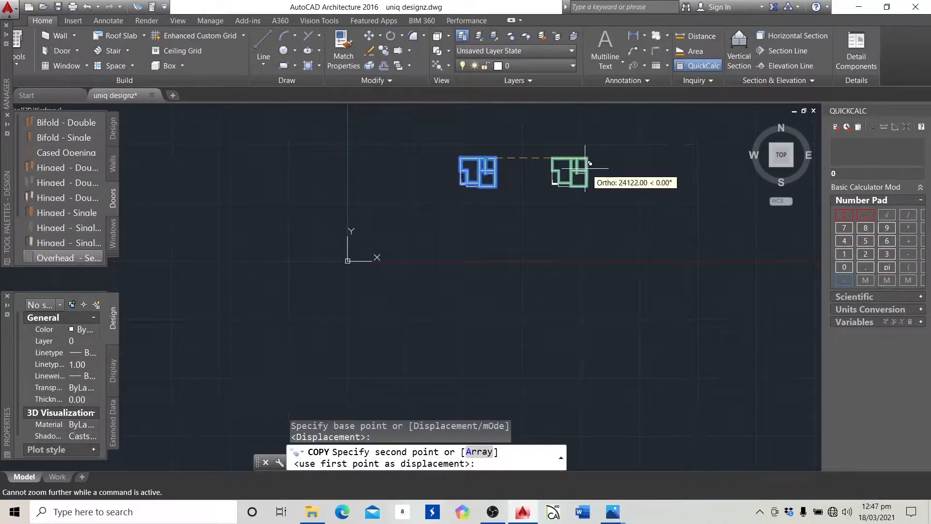
pyautogui.click(564, 168)
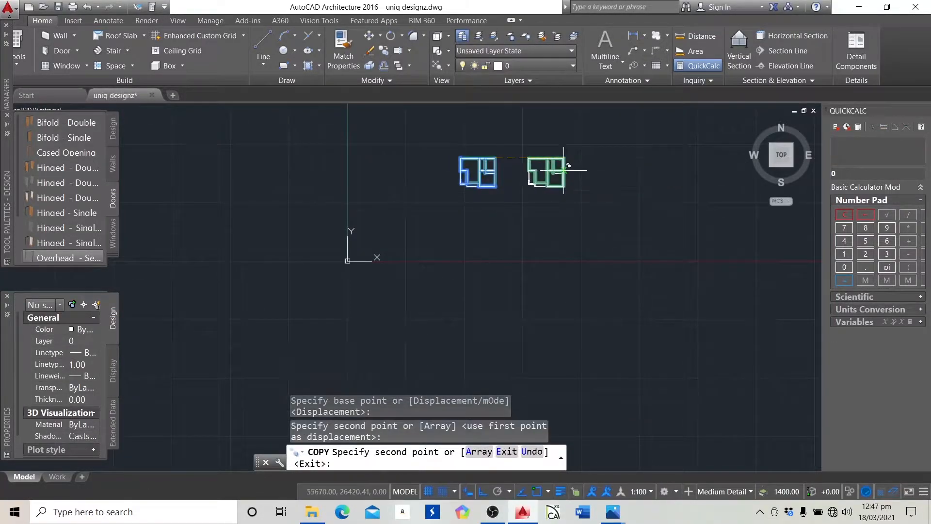
pyautogui.click(625, 158)
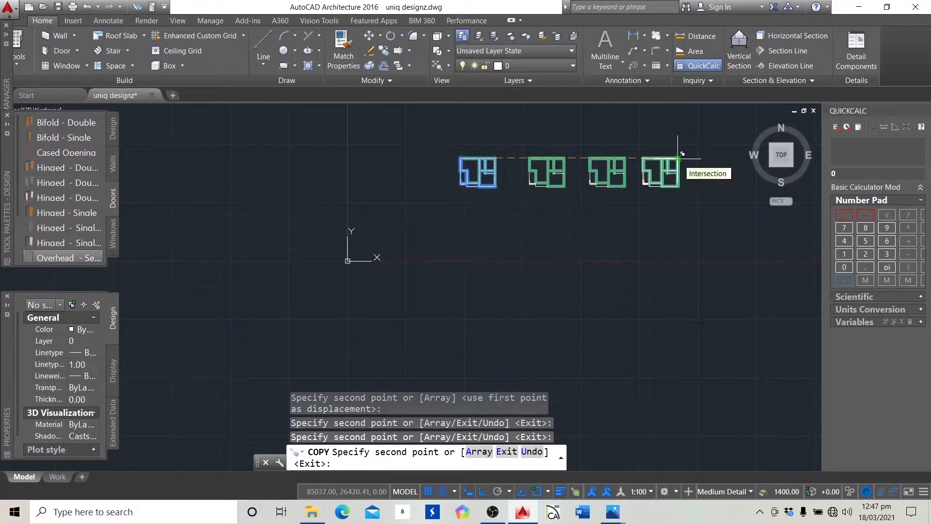
pyautogui.scroll(2, 616, 156)
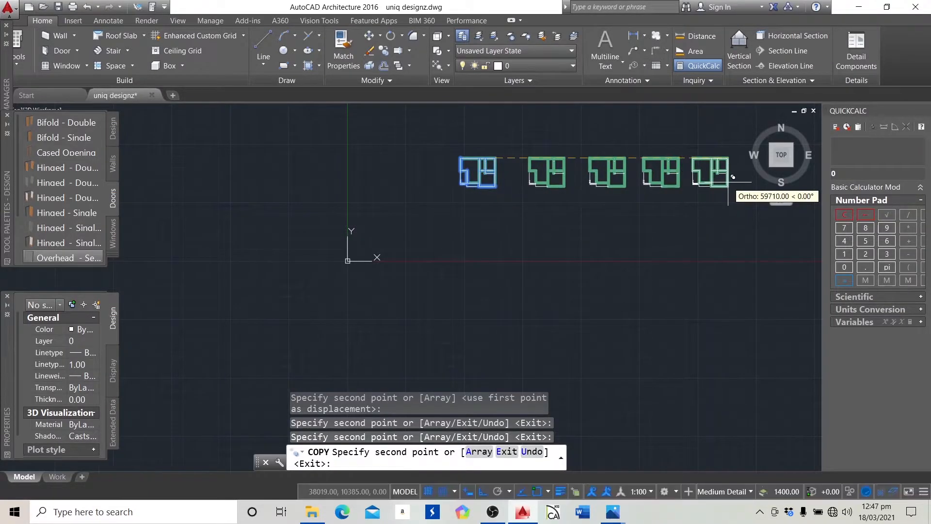
pyautogui.click(732, 182)
pyautogui.press('Escape')
pyautogui.press('Escape')
pyautogui.press('Escape')
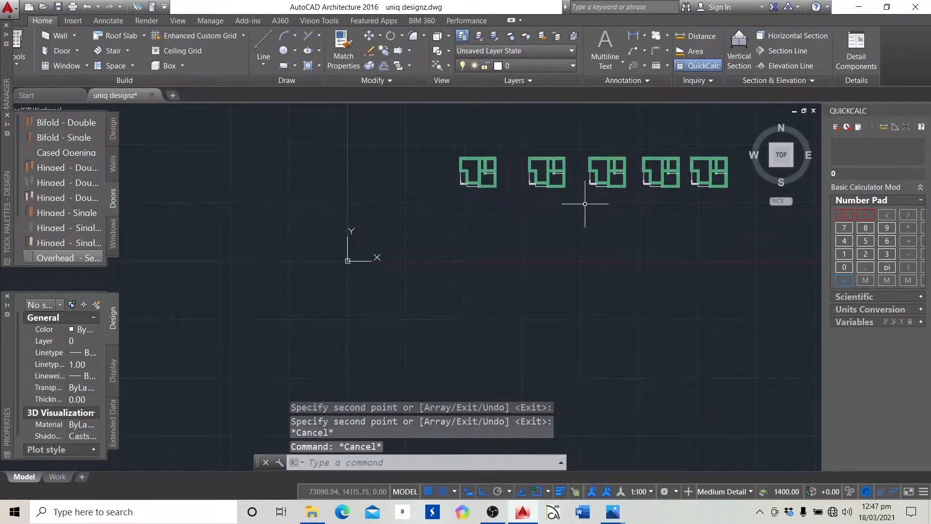
# Examine the row of floor plan copies and the porch area of the original plan
pyautogui.scroll(-8, 353, 202)
pyautogui.scroll(10, 391, 201)
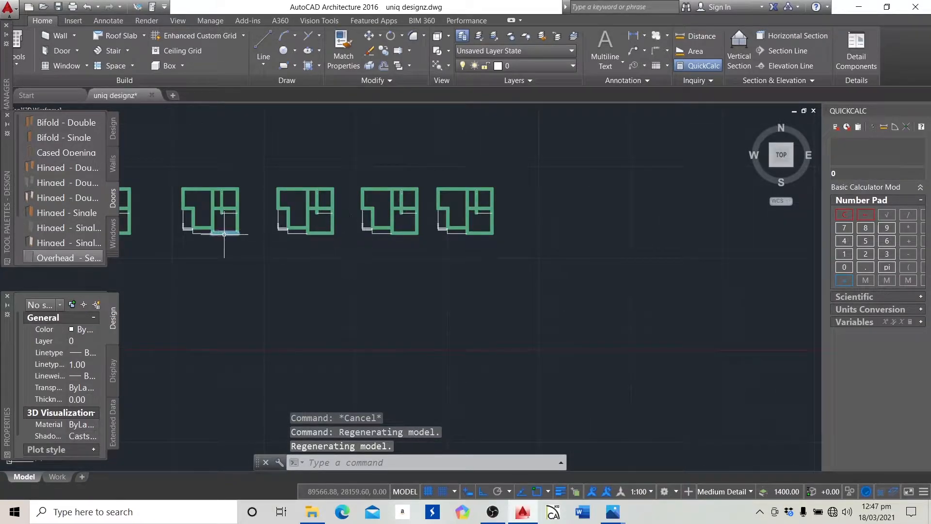
pyautogui.click(221, 203)
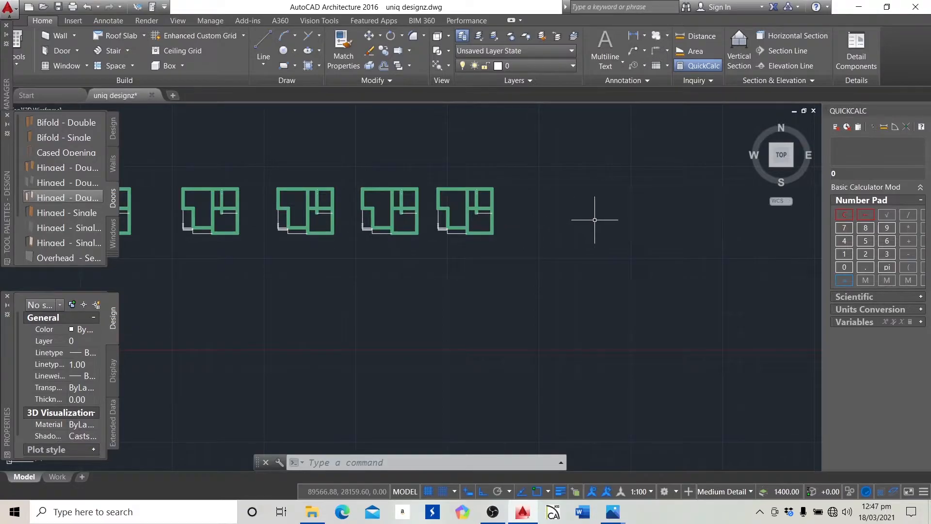
pyautogui.scroll(-4, 636, 220)
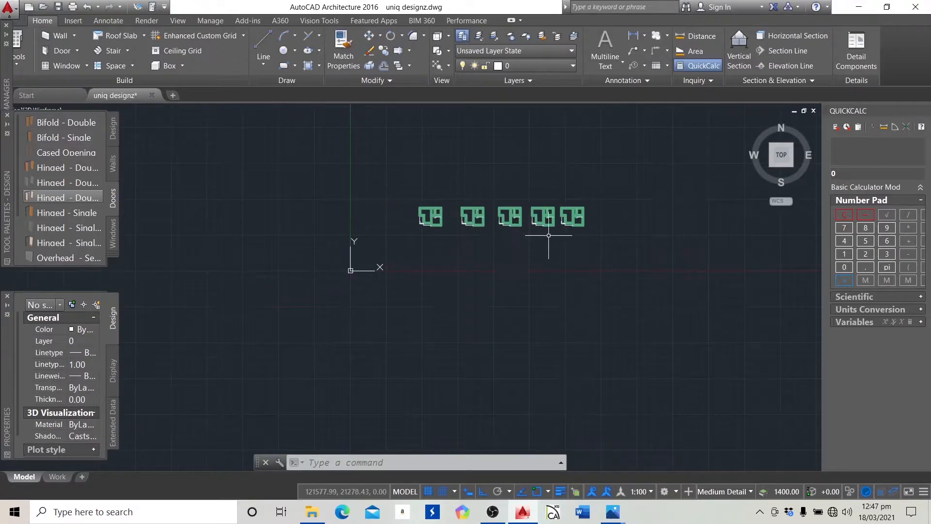
pyautogui.scroll(5, 418, 216)
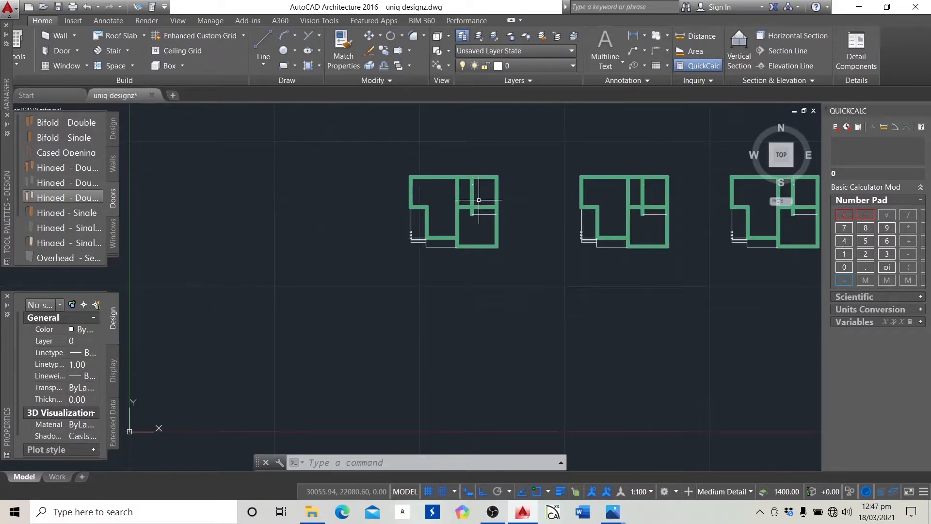
pyautogui.scroll(4, 502, 217)
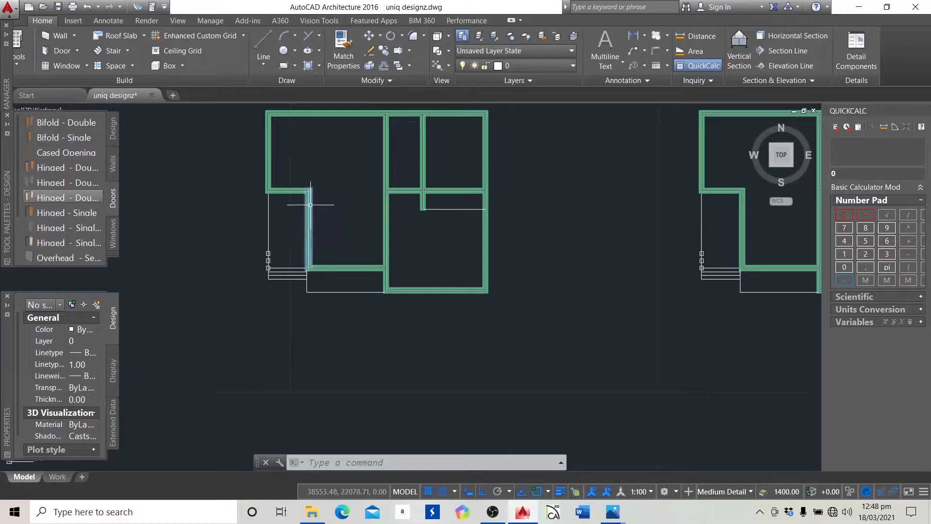
pyautogui.scroll(2, 311, 204)
pyautogui.scroll(3, 308, 265)
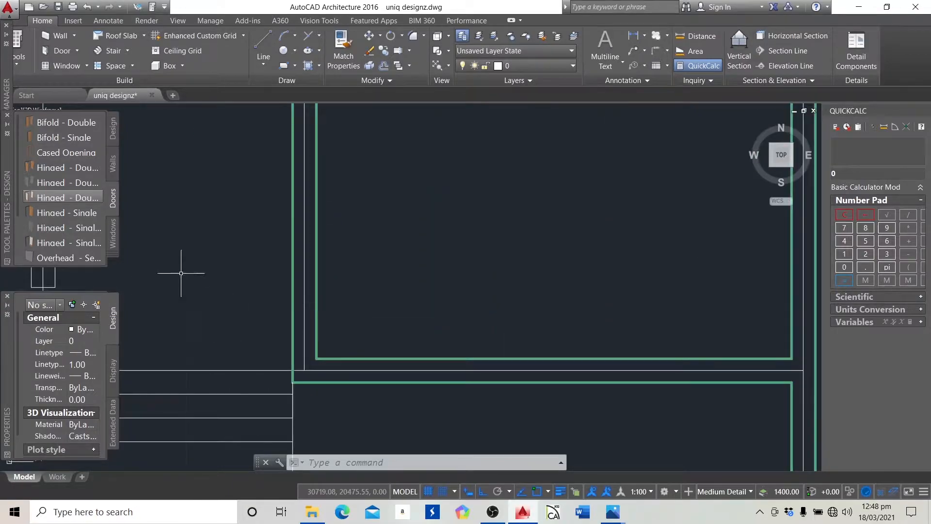
pyautogui.scroll(-3, 179, 270)
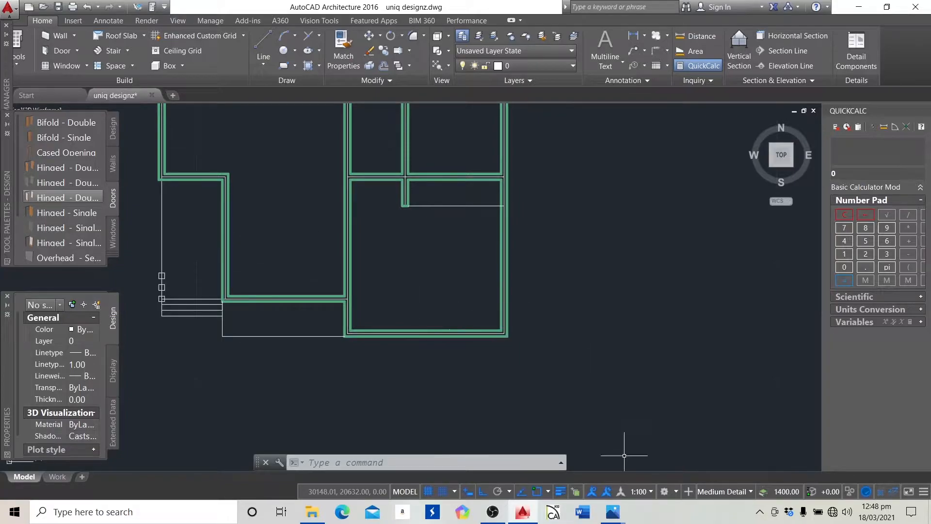
# Check the door positions in the ground floor plan image in Photos
pyautogui.moveTo(622, 514)
pyautogui.click(664, 447)
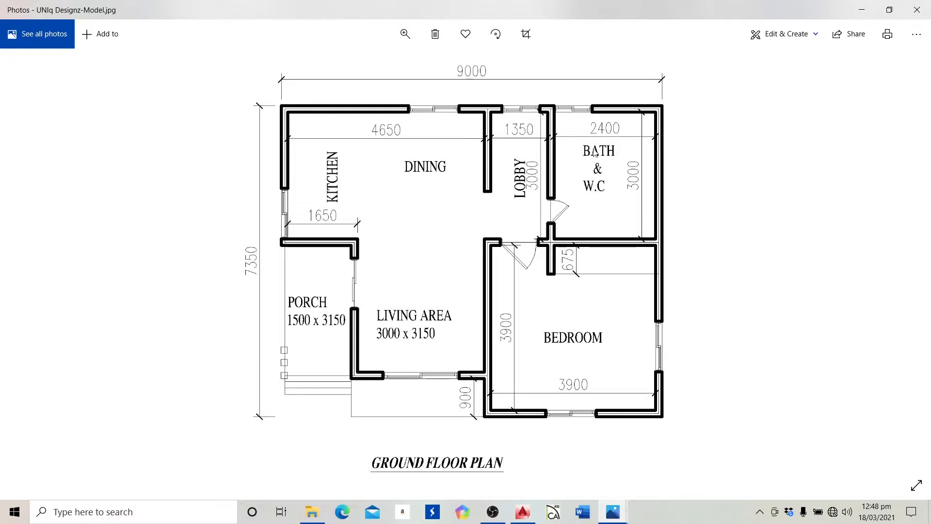
pyautogui.click(861, 10)
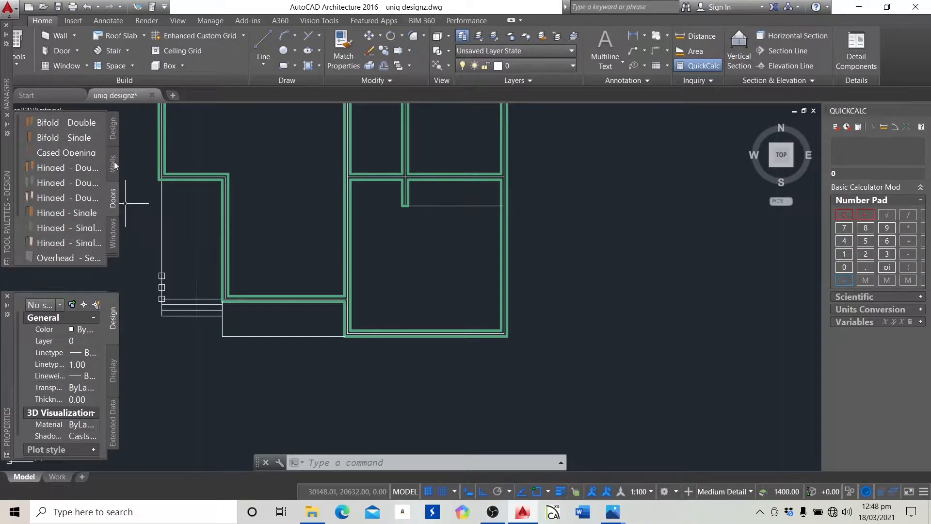
# Back in AutoCAD, insert a 1200 x 2100 mm double sliding door in the upper part of the wall between porch and living area
pyautogui.scroll(-3, 55, 197)
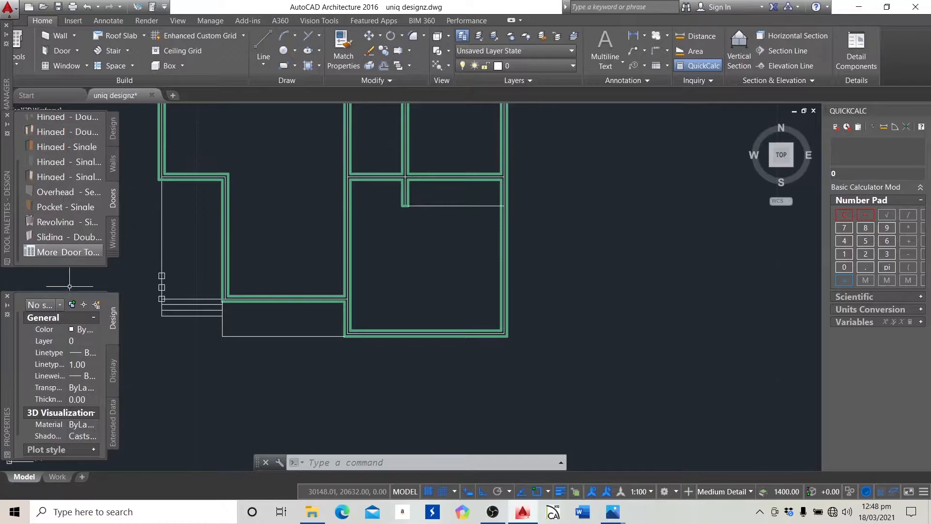
pyautogui.click(64, 235)
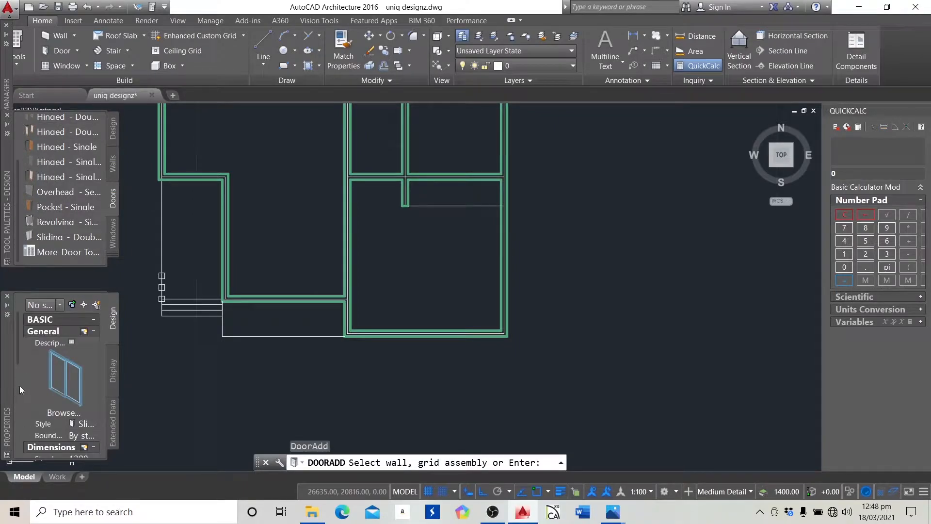
pyautogui.scroll(-4, 22, 383)
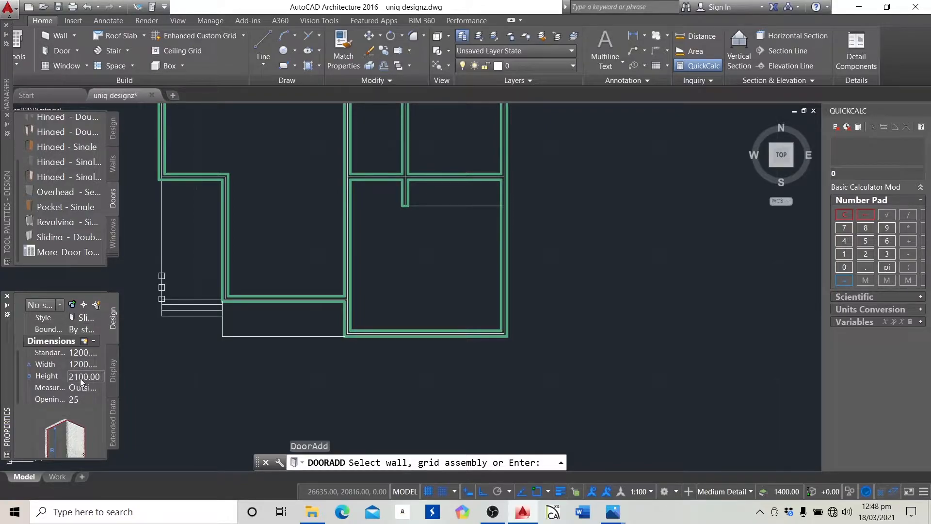
pyautogui.click(223, 209)
pyautogui.scroll(5, 224, 207)
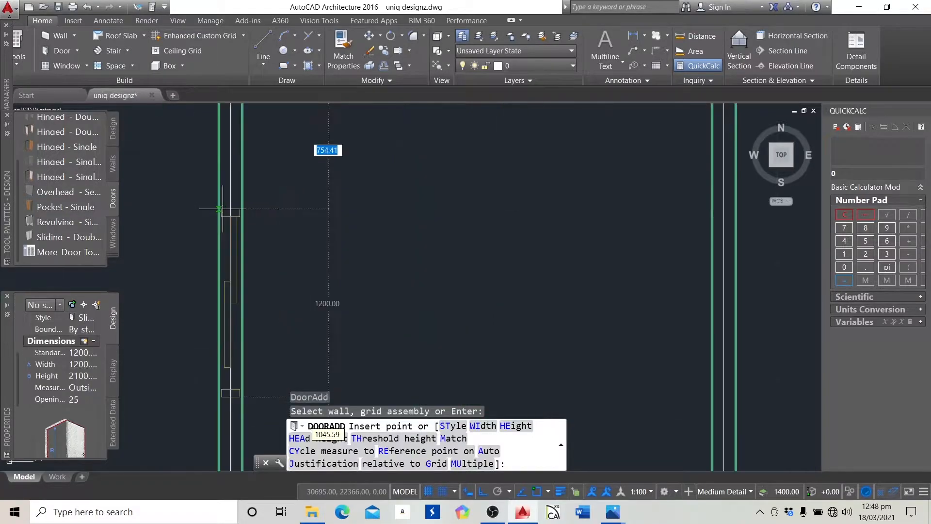
pyautogui.click(225, 156)
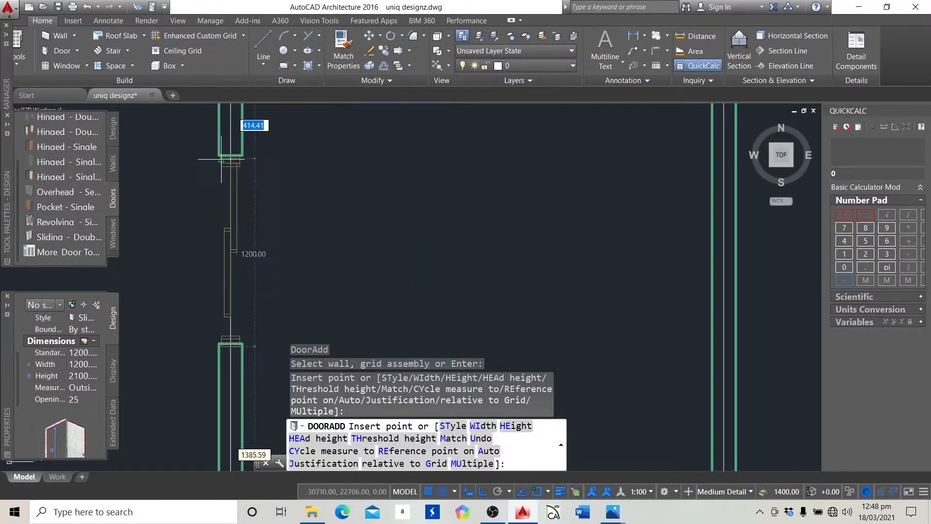
pyautogui.scroll(-5, 217, 172)
pyautogui.scroll(-3, 225, 314)
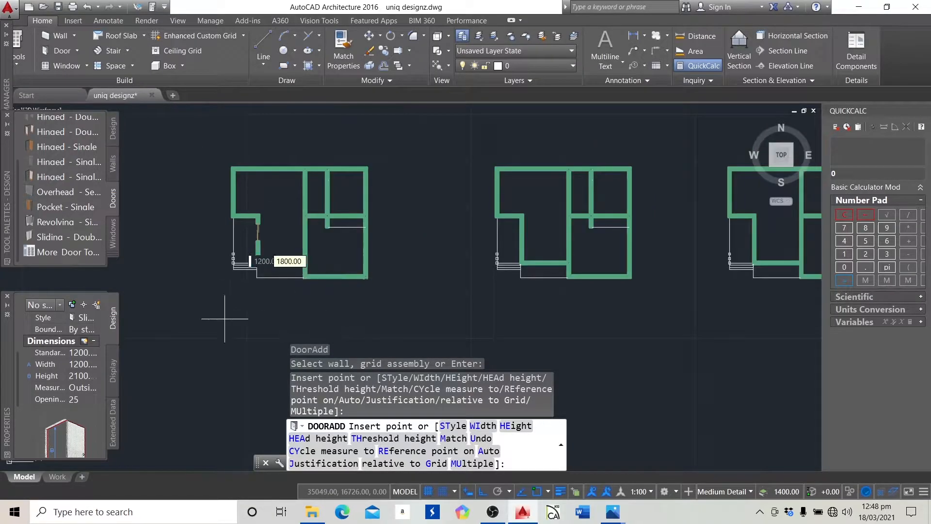
pyautogui.scroll(5, 297, 240)
pyautogui.press('Escape')
pyautogui.press('Escape')
pyautogui.press('Escape')
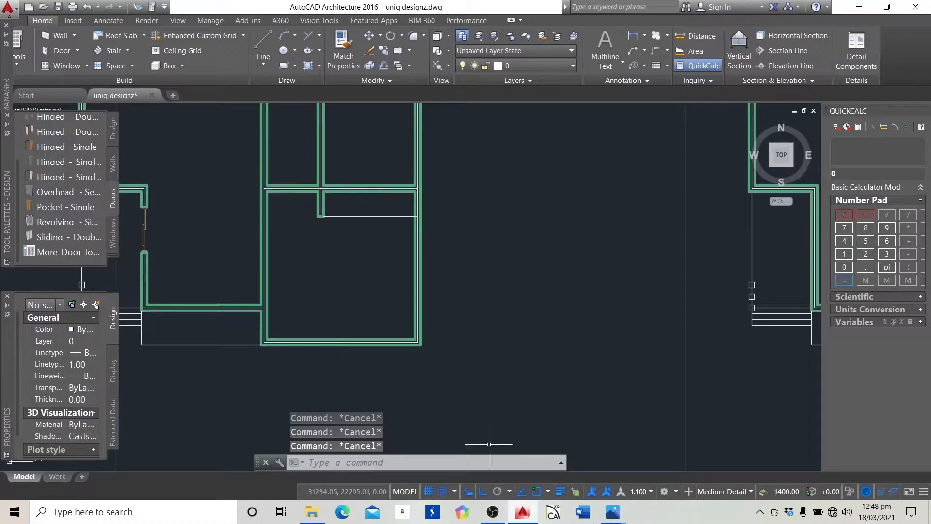
# Check the hinged bedroom door in the ground floor plan image in Photos
pyautogui.moveTo(611, 521)
pyautogui.click(678, 438)
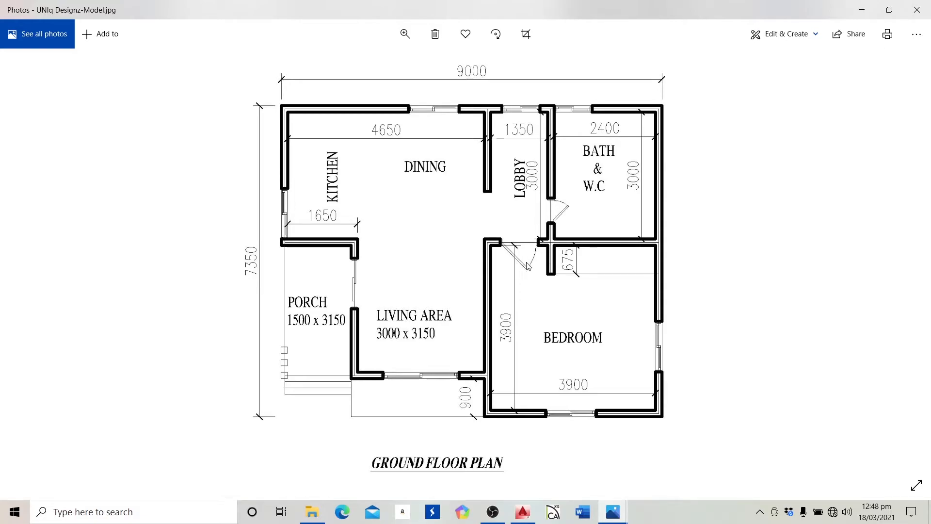
pyautogui.click(861, 10)
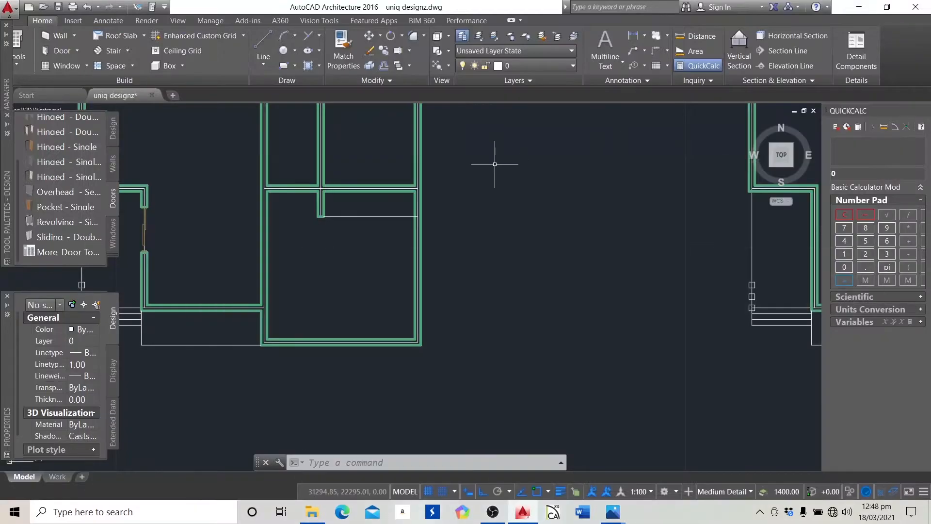
# Start adding a hinged single door and try to set its width to 900 mm
pyautogui.scroll(-2, 563, 289)
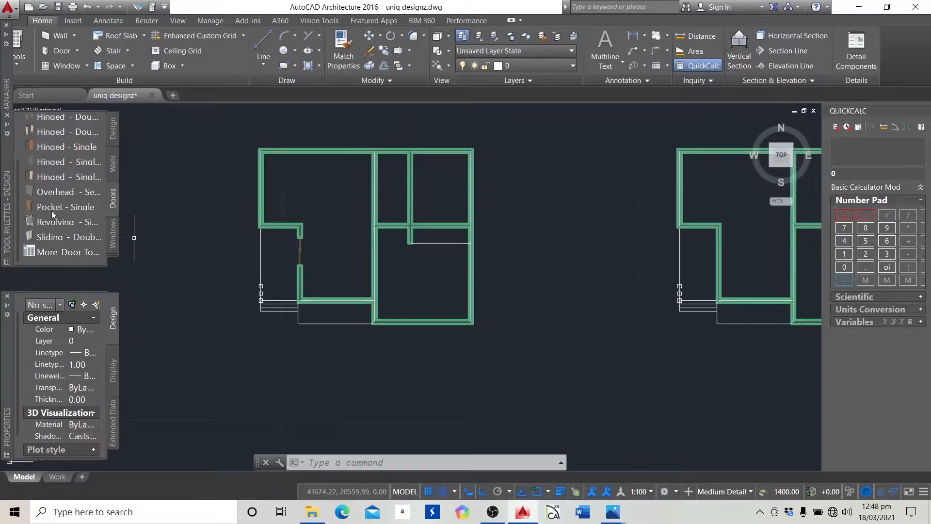
pyautogui.click(39, 149)
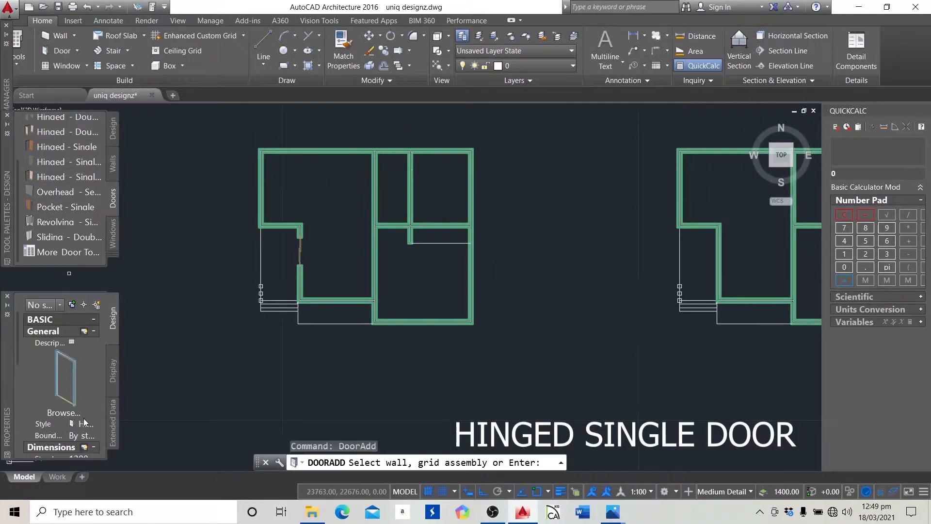
pyautogui.scroll(-3, 43, 366)
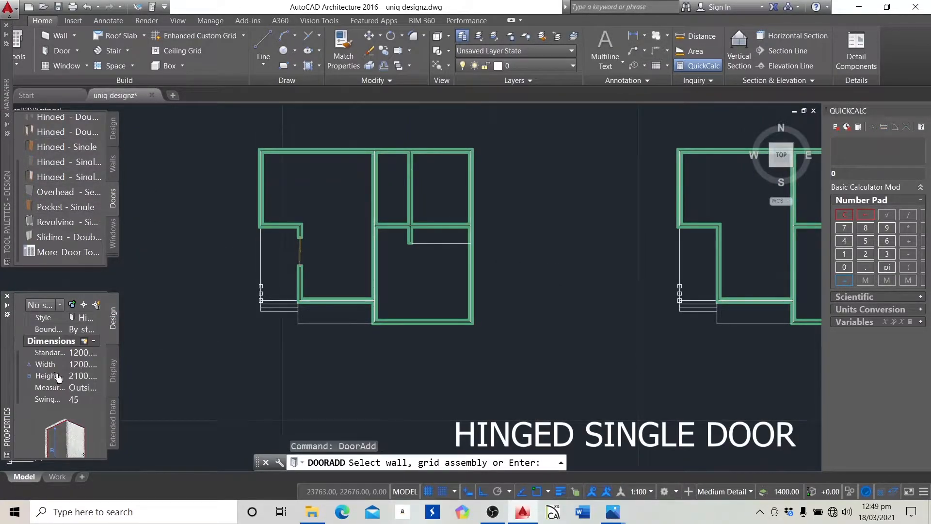
pyautogui.click(95, 366)
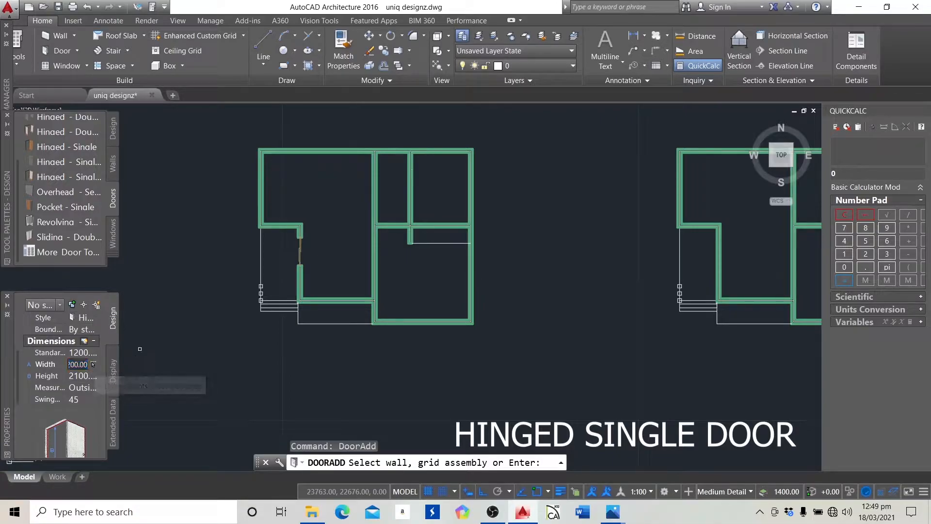
pyautogui.write('900')
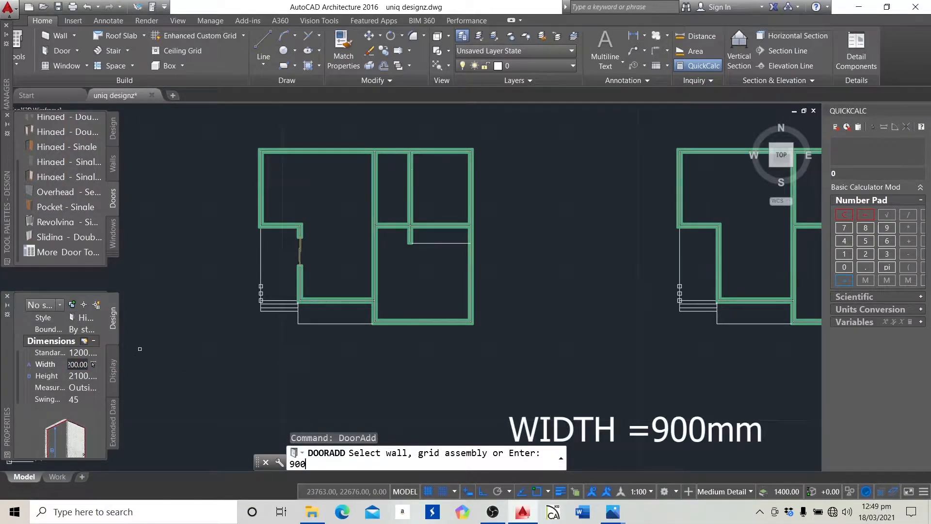
pyautogui.press('Return')
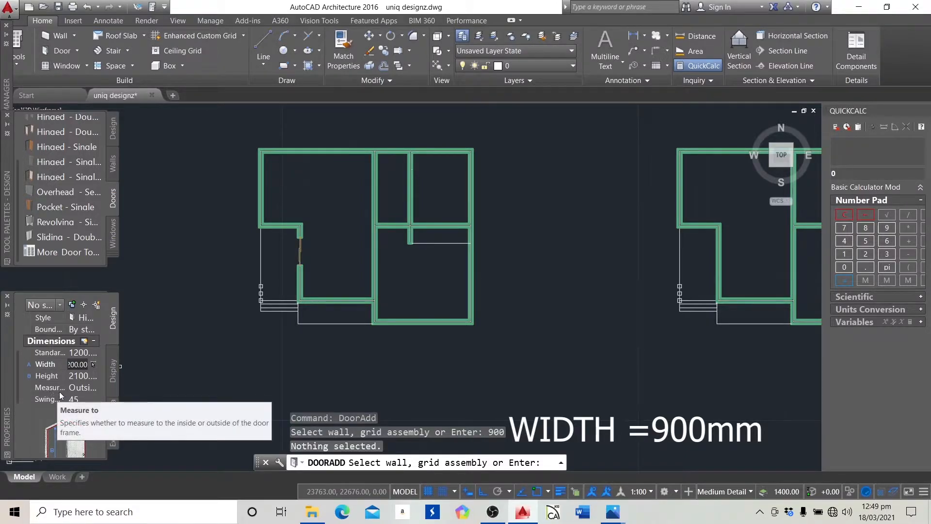
# Review the hinged door's measurement reference and swing angle settings
pyautogui.click(101, 388)
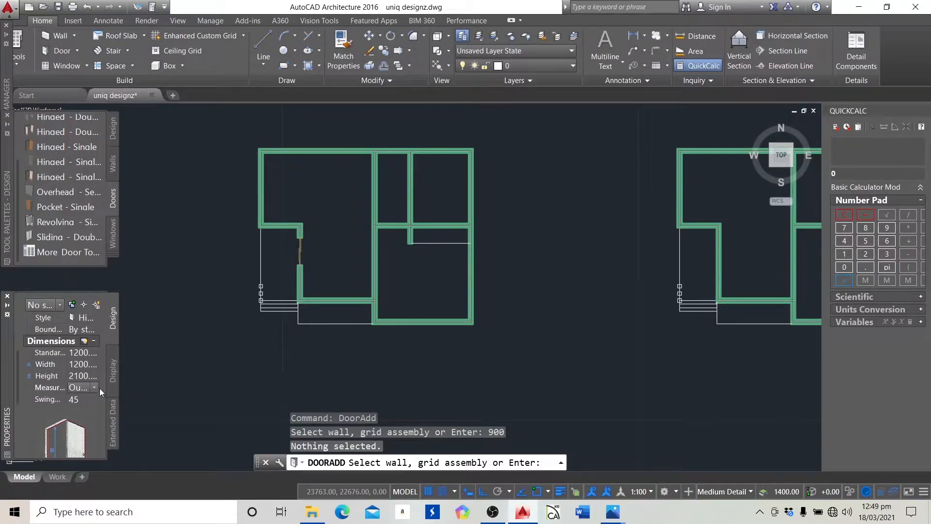
pyautogui.click(94, 387)
pyautogui.click(94, 387)
pyautogui.scroll(-2, 86, 405)
pyautogui.click(78, 353)
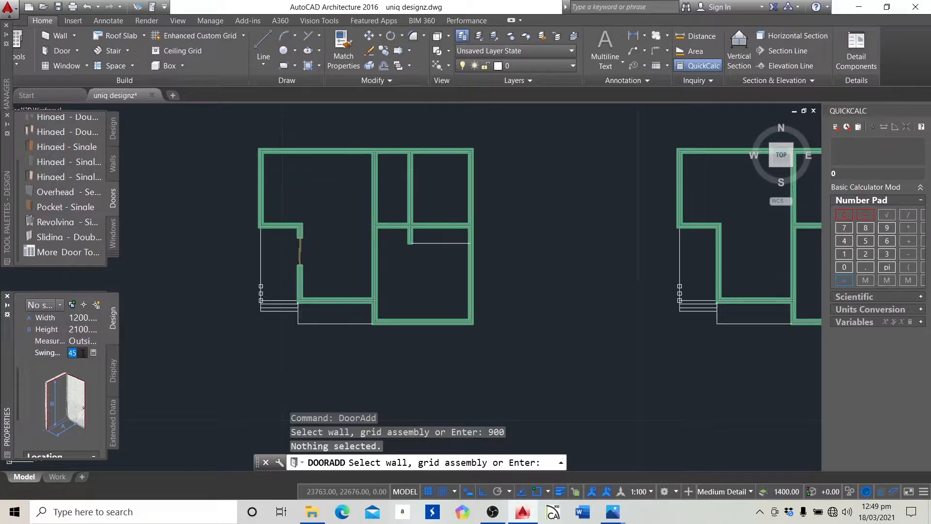
# Insert the hinged single door, 900 mm wide, in the wall between lobby and bedroom, about 204 mm from the lobby's left wall, swinging into the bedroom
pyautogui.scroll(5, 387, 222)
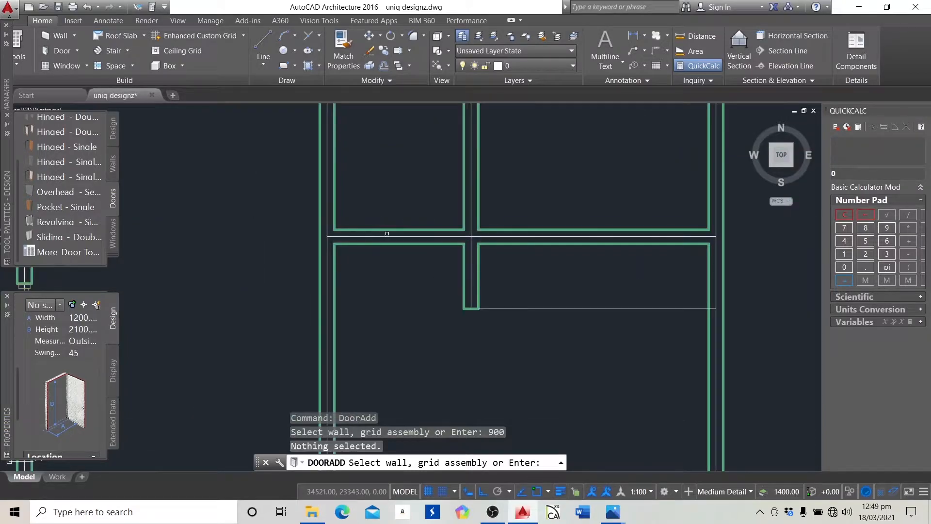
pyautogui.click(379, 229)
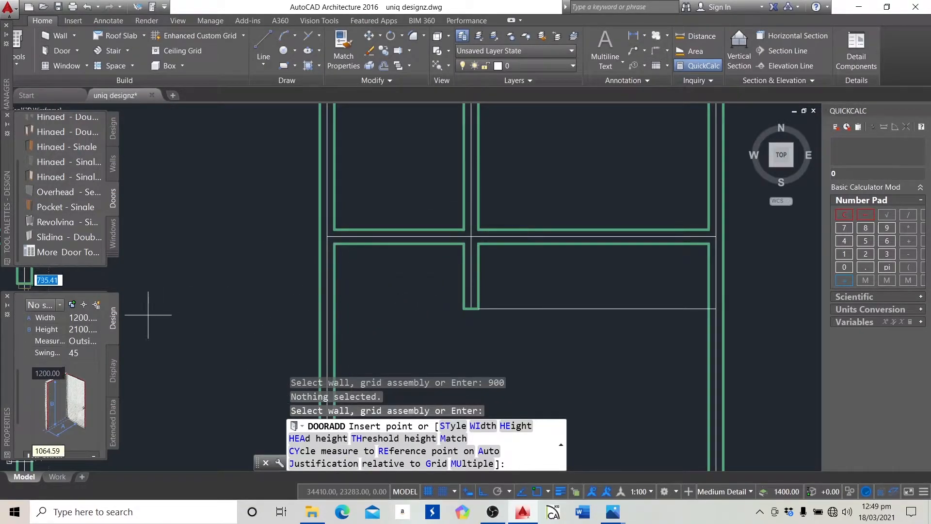
pyautogui.click(73, 317)
pyautogui.write('900')
pyautogui.press('Tab')
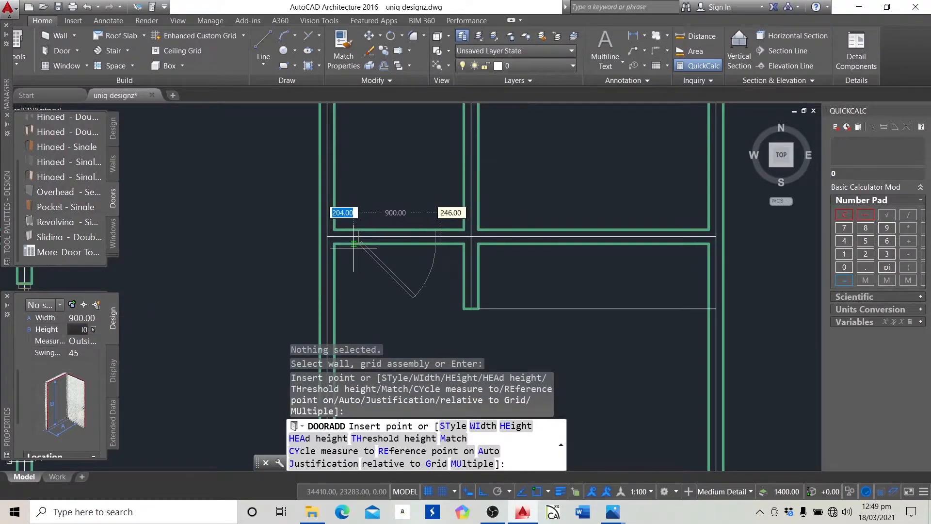
pyautogui.click(354, 244)
pyautogui.scroll(-3, 347, 257)
pyautogui.scroll(2, 363, 240)
pyautogui.press('Escape')
pyautogui.press('Escape')
pyautogui.press('Escape')
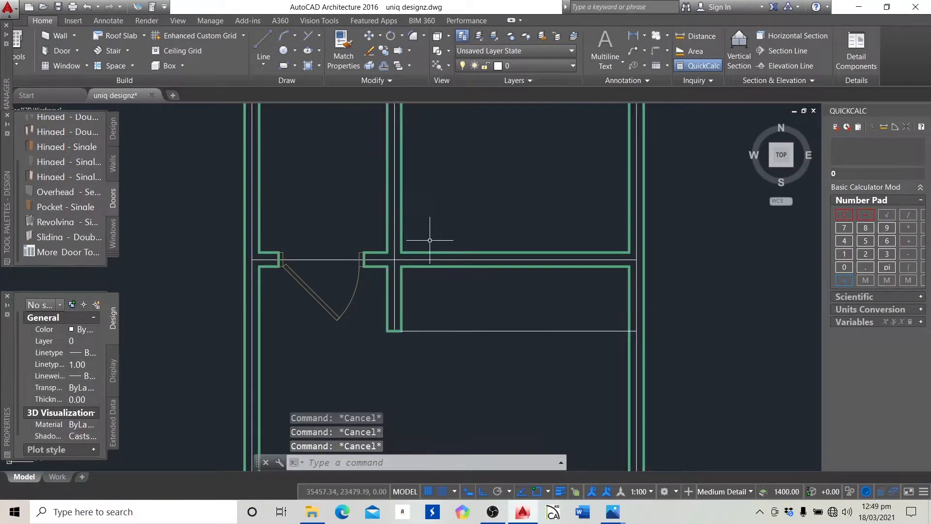
# Insert a 750 x 2100 mm hinged single door in the lower part of the wall between lobby and bath, swinging into the bath
pyautogui.scroll(-3, 455, 250)
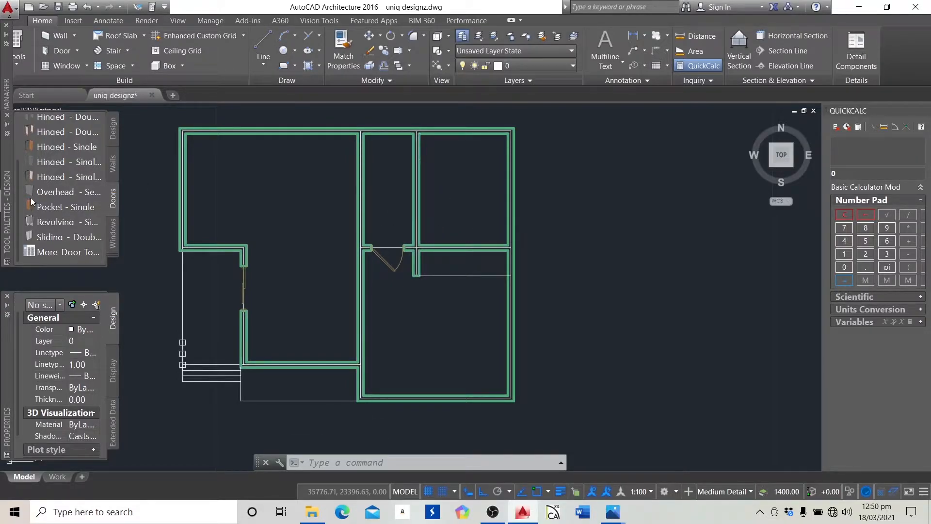
pyautogui.click(57, 161)
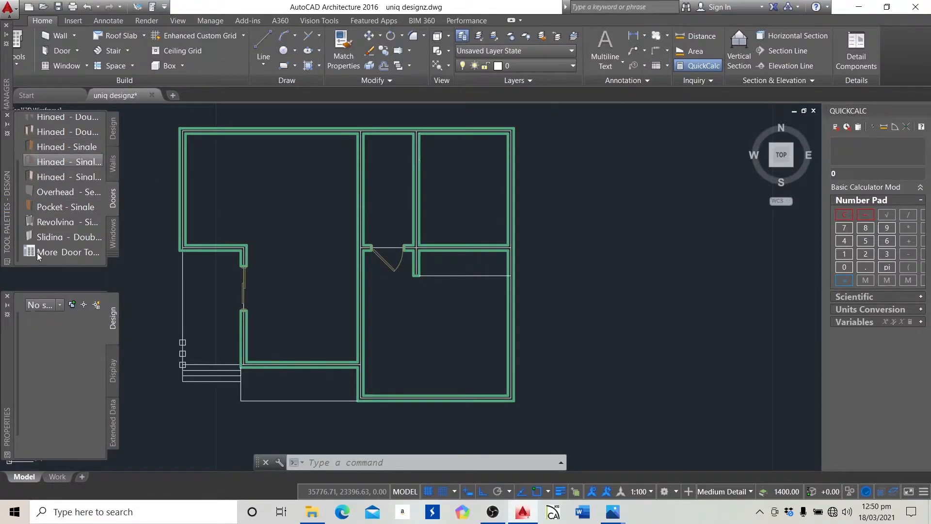
pyautogui.scroll(-5, 17, 397)
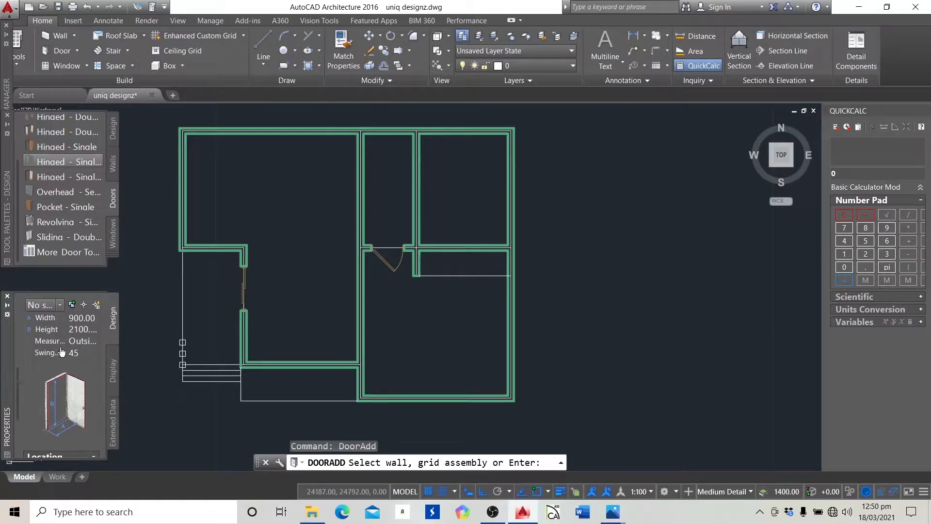
pyautogui.click(89, 330)
pyautogui.click(94, 317)
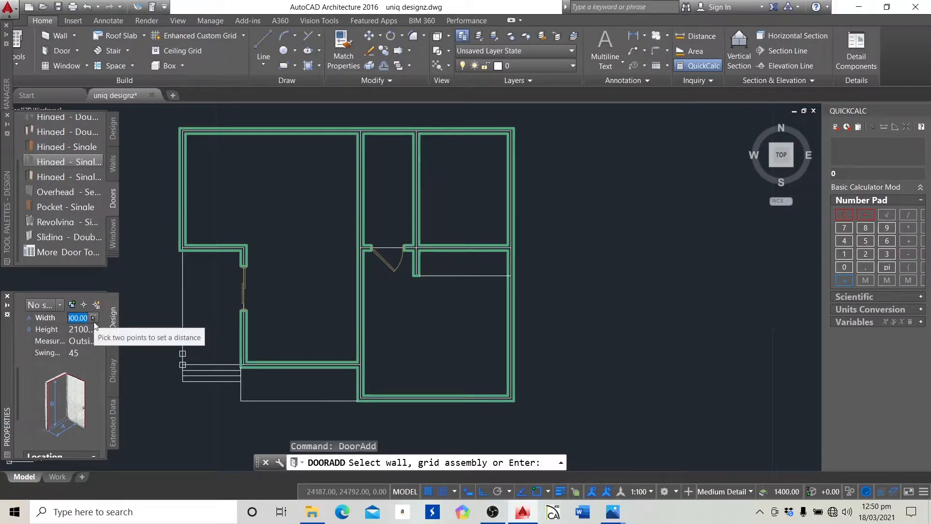
pyautogui.write('750.00')
pyautogui.press('Tab')
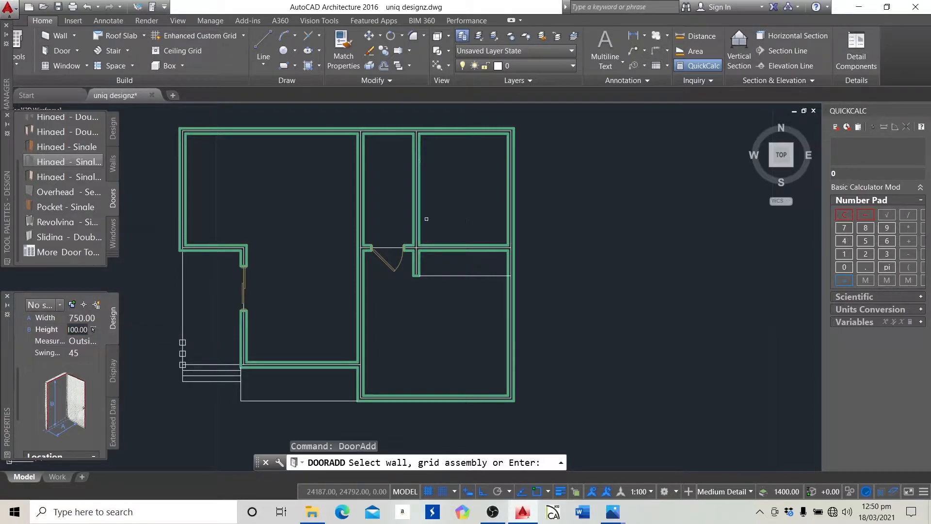
pyautogui.click(412, 221)
pyautogui.scroll(5, 412, 218)
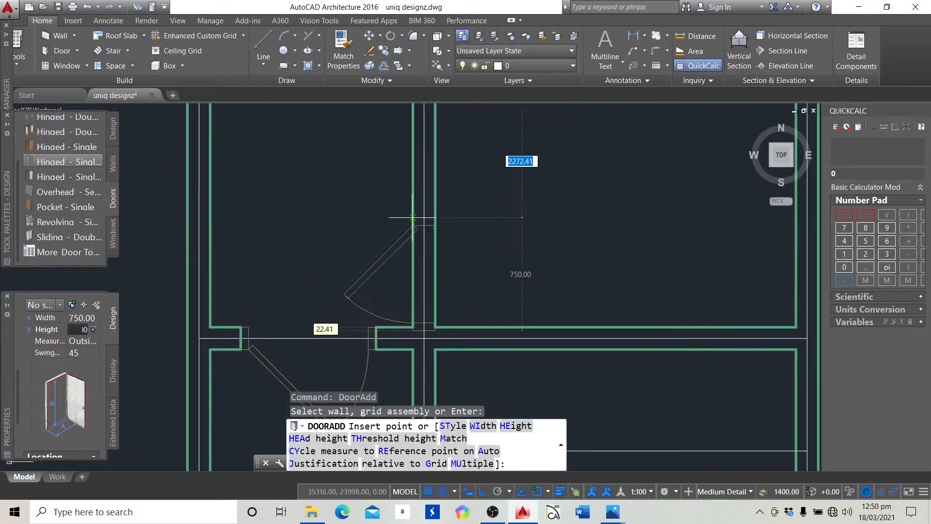
pyautogui.click(446, 159)
pyautogui.press('Escape')
pyautogui.press('Escape')
pyautogui.press('Escape')
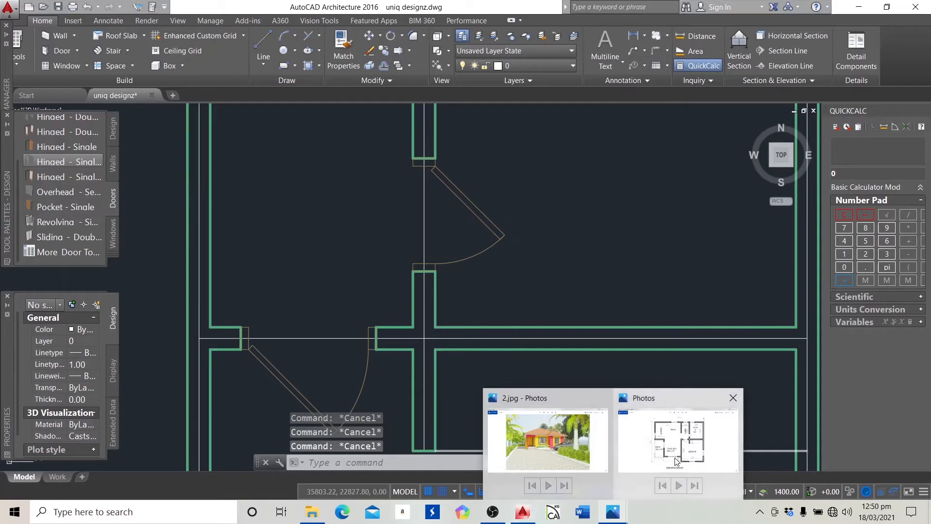
# Check the bath door in the plan image in Photos, then in AutoCAD flip that door's hinge to the lower end of its opening
pyautogui.click(671, 441)
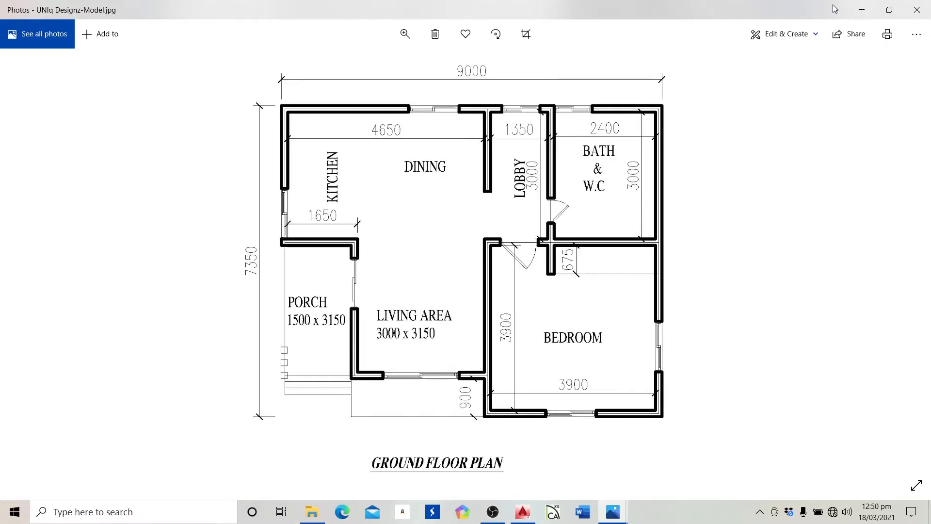
pyautogui.hotkey('alt', 'Tab')
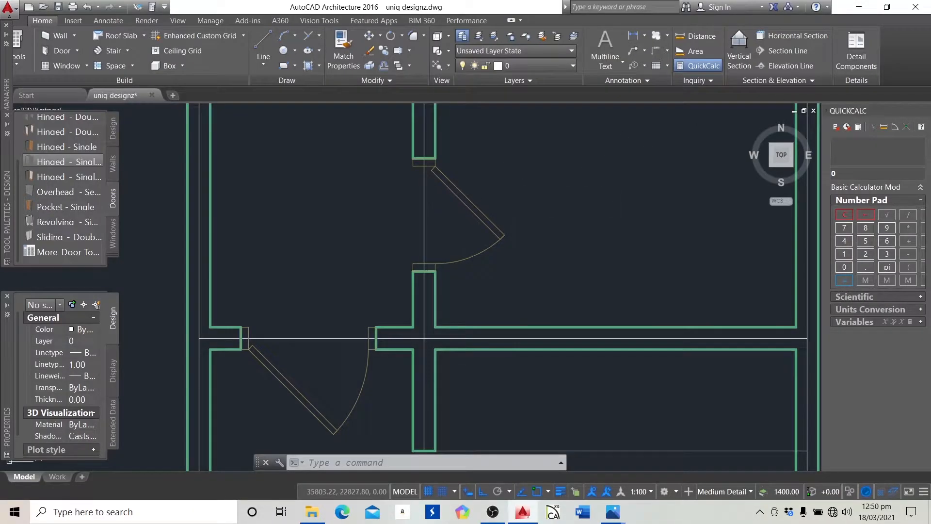
pyautogui.click(457, 193)
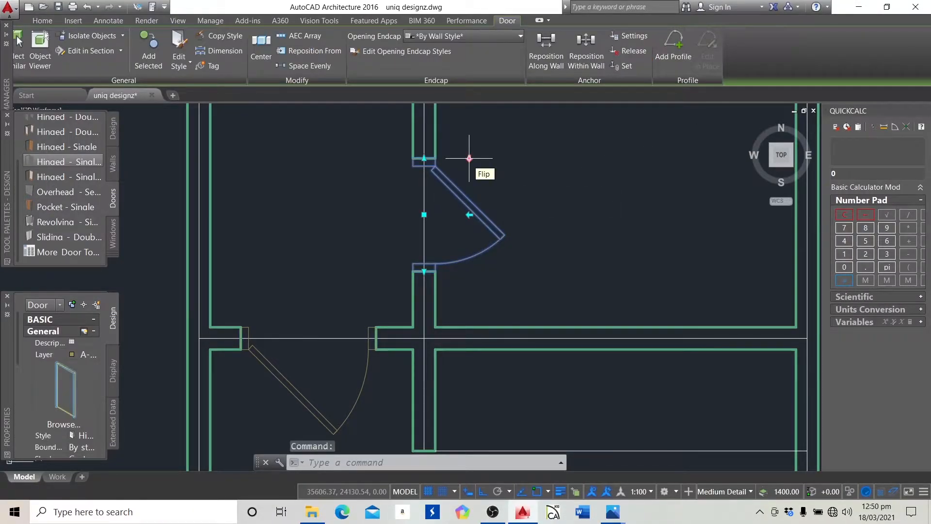
pyautogui.click(469, 159)
pyautogui.scroll(-3, 552, 335)
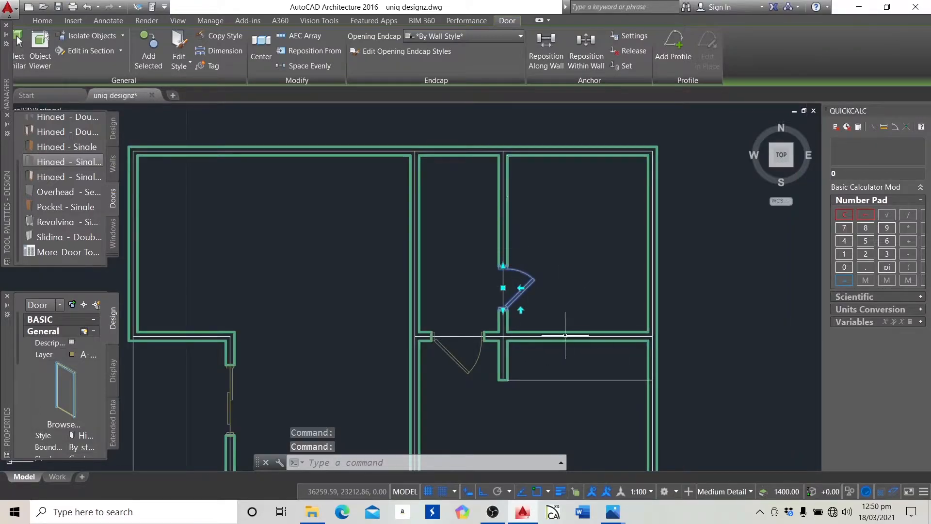
pyautogui.press('Escape')
pyautogui.press('Escape')
pyautogui.press('Escape')
pyautogui.scroll(-3, 444, 257)
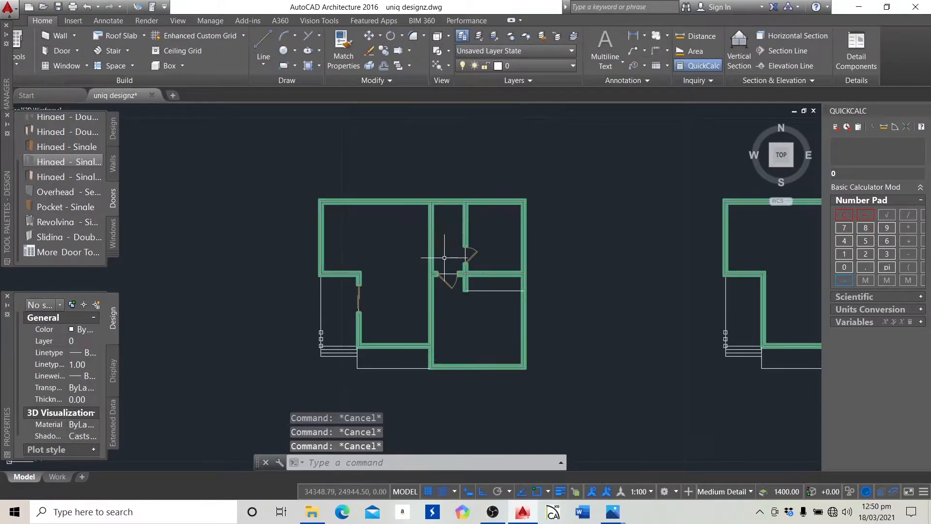
# Insert a 1200 x 2100 mm cased opening in the lower part of the wall between dining area and lobby, just above the bedroom wall
pyautogui.scroll(4, 444, 257)
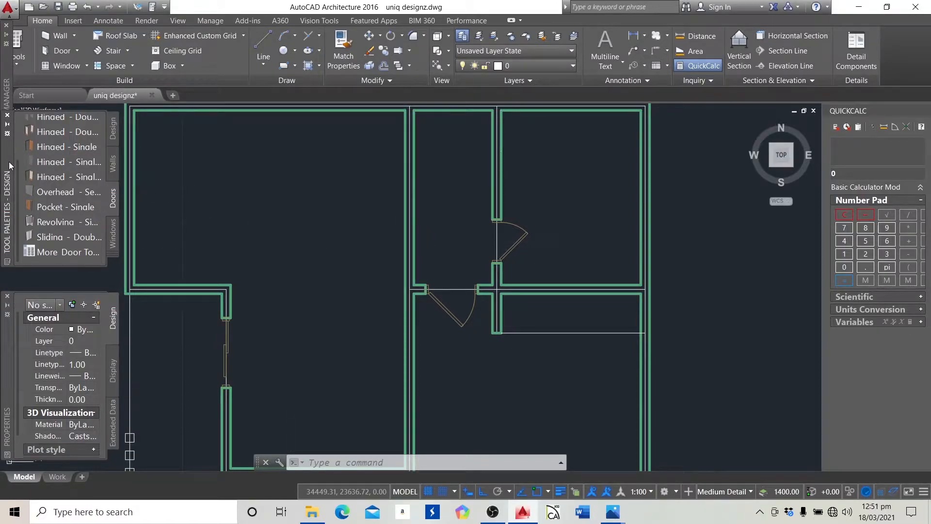
pyautogui.scroll(3, 29, 160)
pyautogui.click(41, 152)
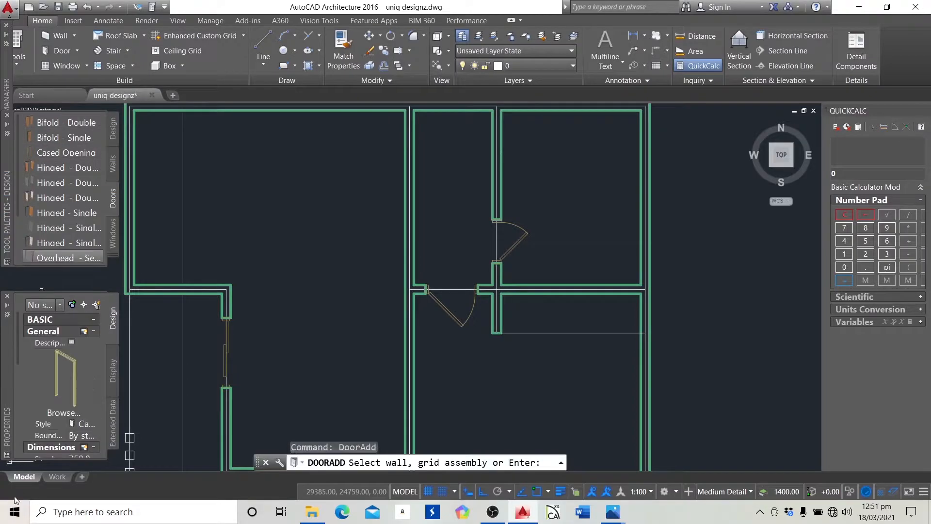
pyautogui.click(83, 366)
pyautogui.write('1200')
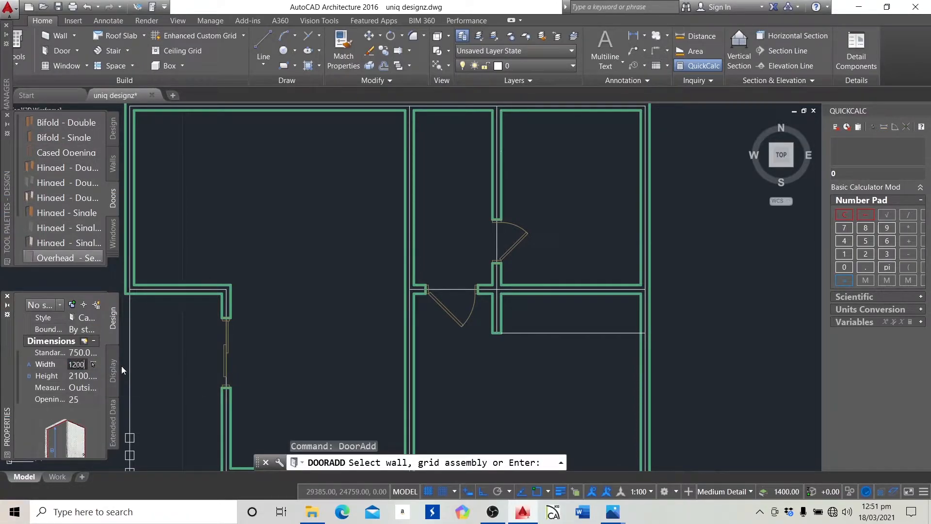
pyautogui.press('Tab')
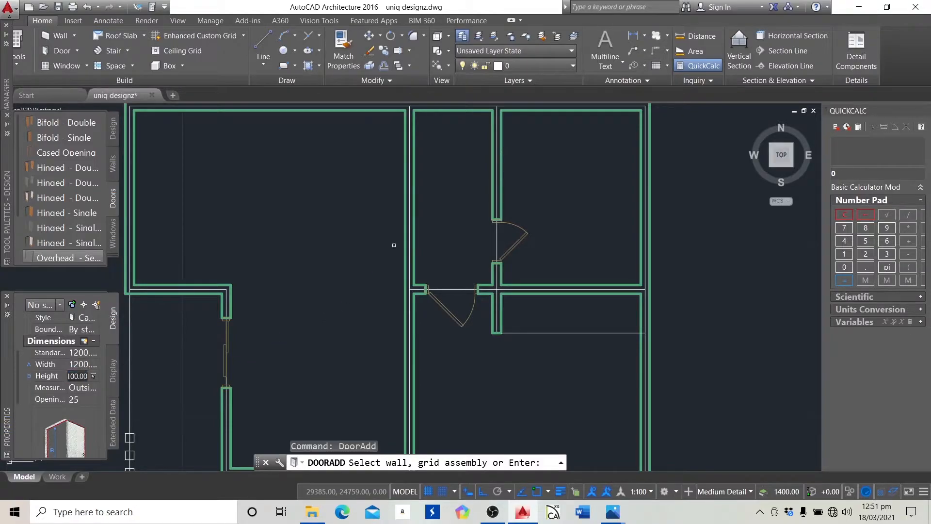
pyautogui.click(402, 232)
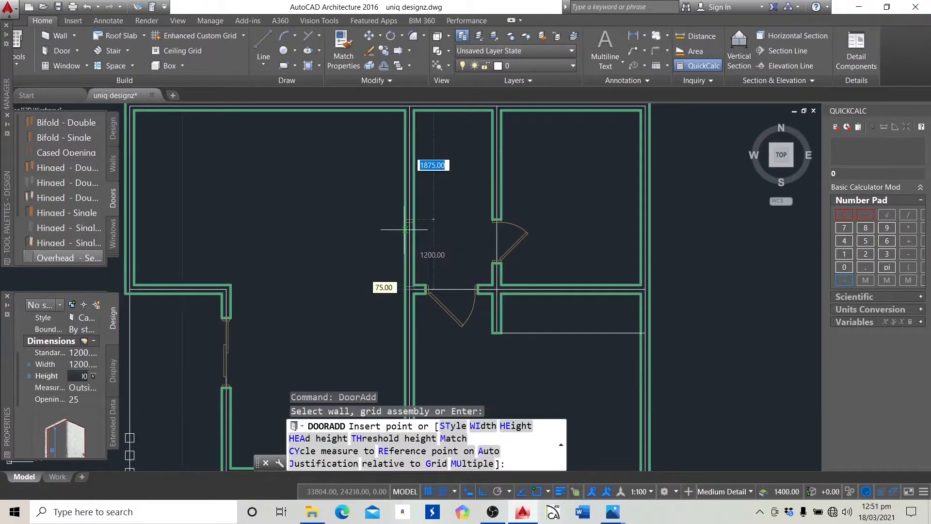
pyautogui.scroll(2, 406, 237)
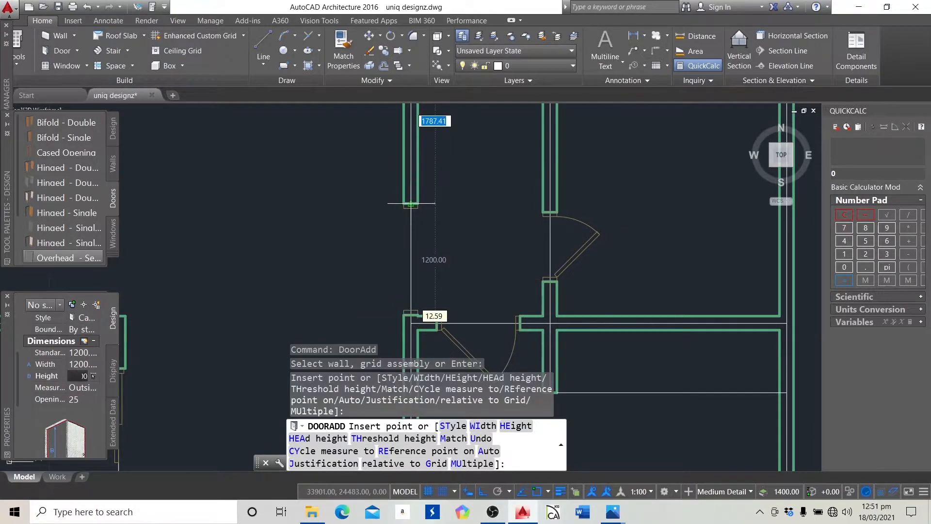
pyautogui.scroll(2, 412, 252)
pyautogui.press('Escape')
pyautogui.press('Escape')
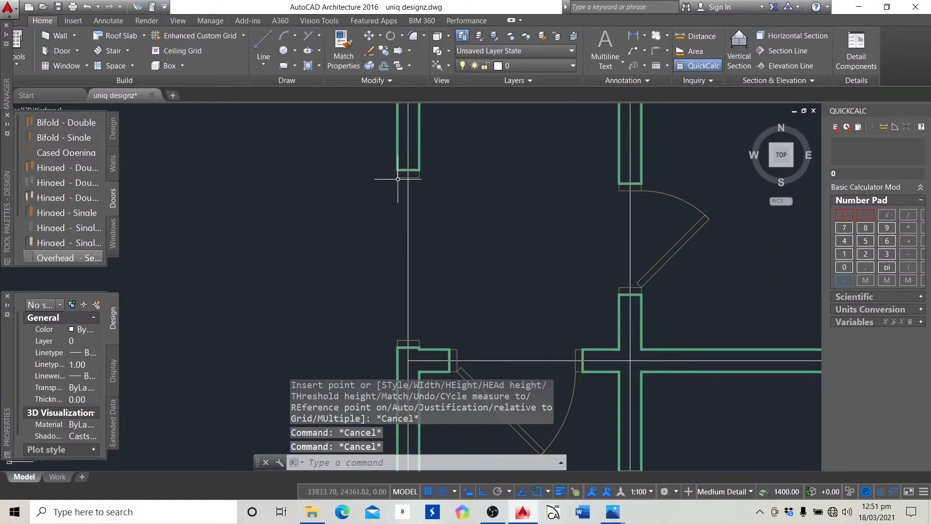
pyautogui.press('Escape')
# Move the cased opening between dining area and lobby down so its lower end meets the upper face of the bedroom wall
pyautogui.scroll(-3, 408, 231)
pyautogui.scroll(4, 388, 209)
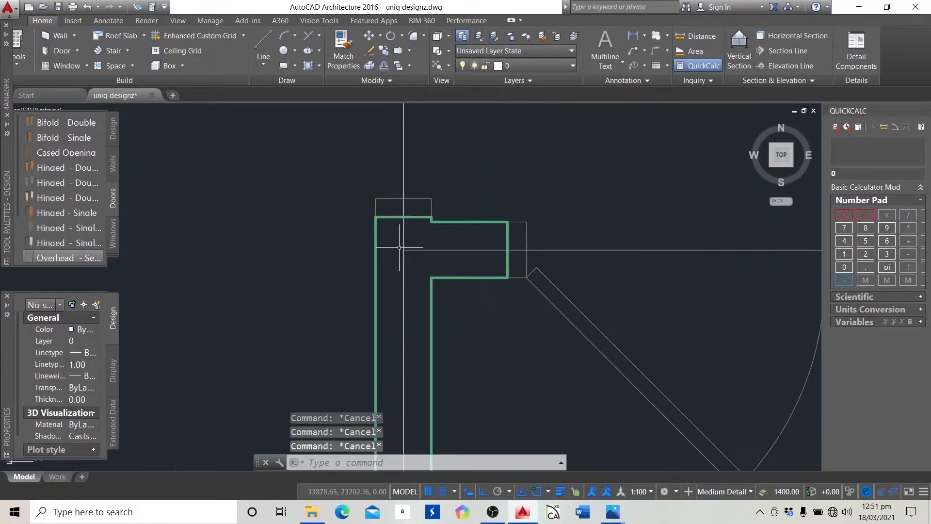
pyautogui.click(375, 201)
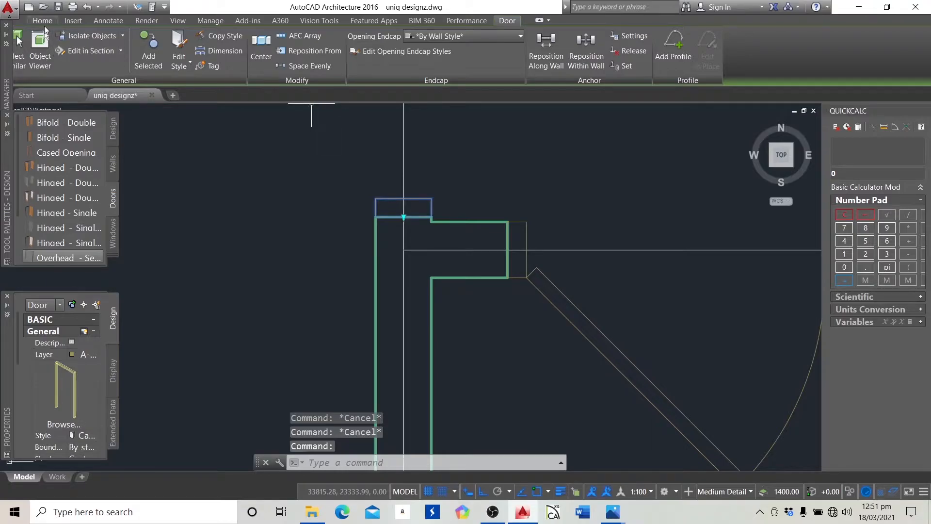
pyautogui.click(43, 20)
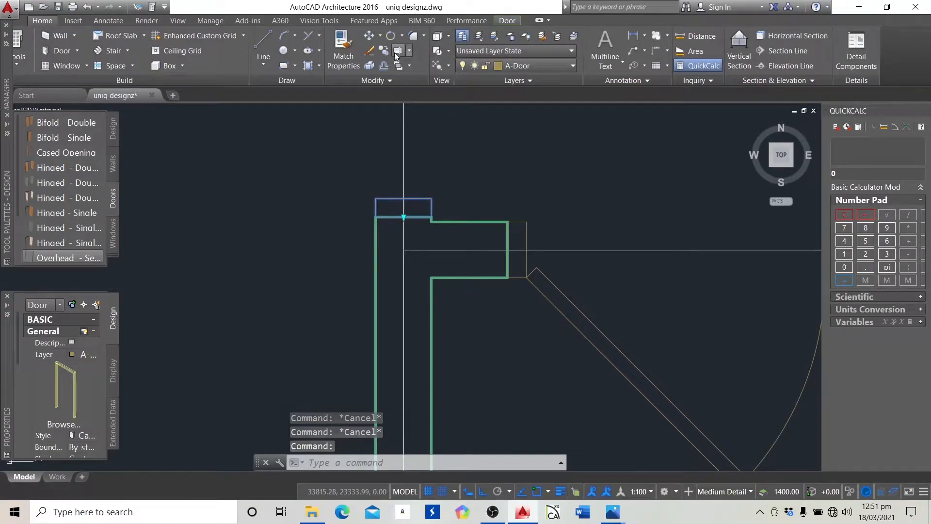
pyautogui.click(368, 35)
pyautogui.scroll(5, 413, 240)
pyautogui.scroll(-2, 531, 155)
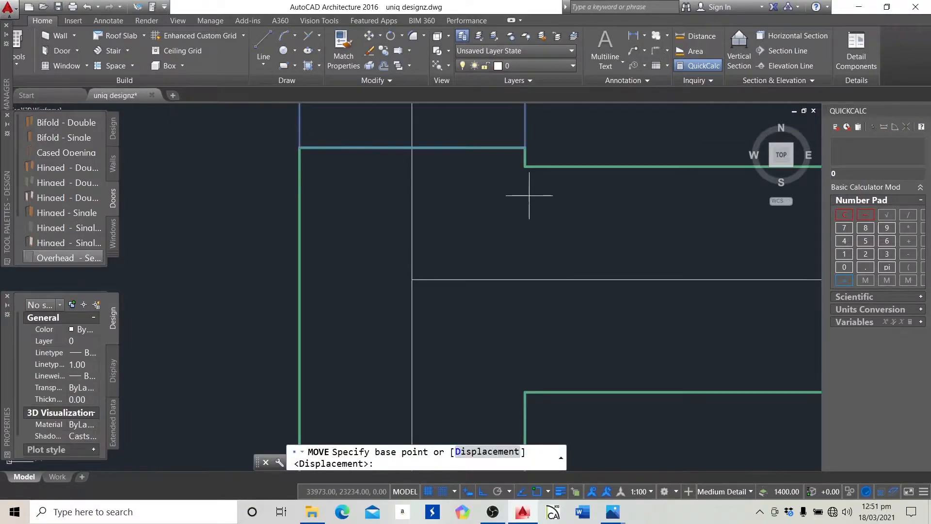
pyautogui.click(525, 164)
pyautogui.click(525, 147)
pyautogui.scroll(-8, 454, 225)
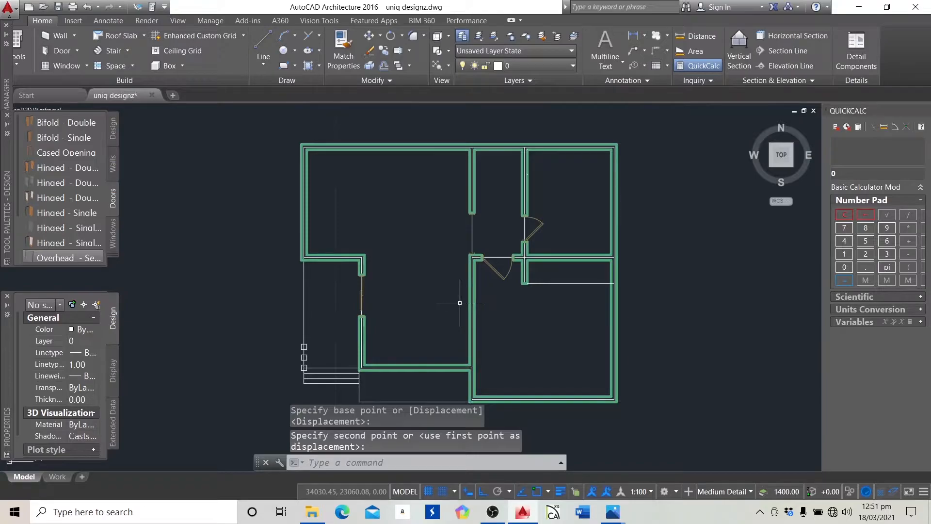
# Switch to Photos to check the window positions in the ground floor plan image, and return to AutoCAD Architecture
pyautogui.click(614, 513)
pyautogui.click(670, 439)
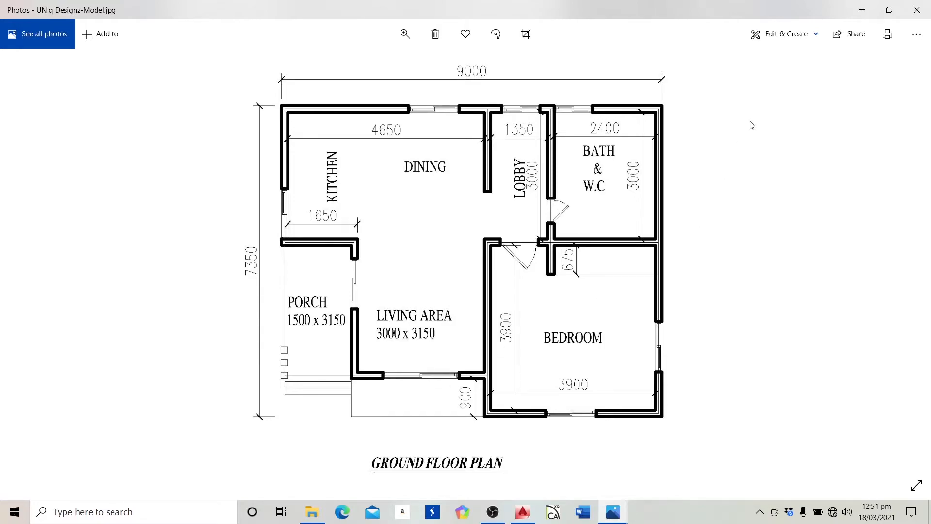
pyautogui.click(862, 10)
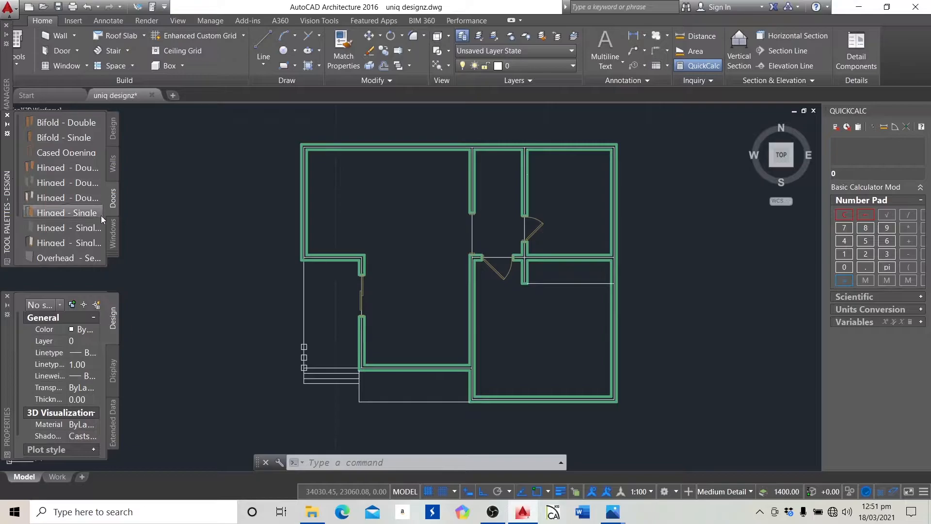
# Set up a Glider window 1800 mm wide and 1500 mm high, with its vertical alignment set to Head
pyautogui.click(114, 228)
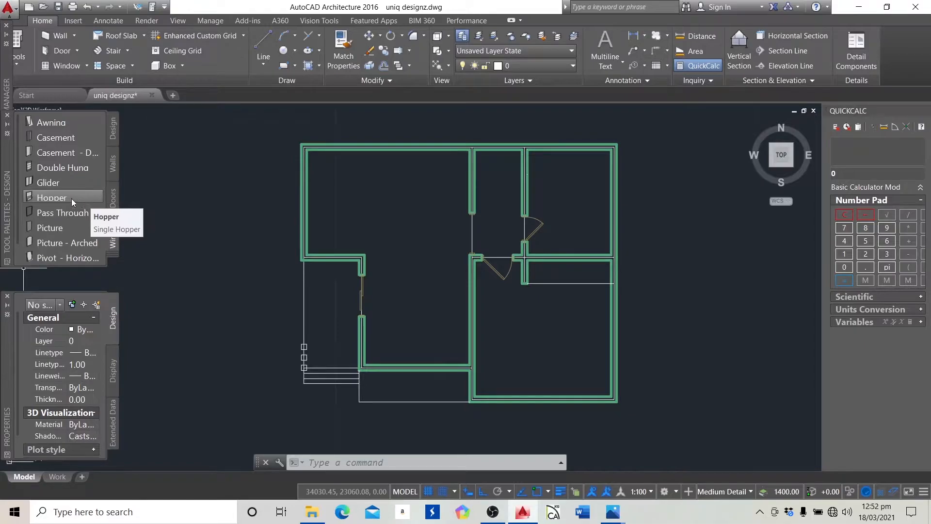
pyautogui.click(53, 183)
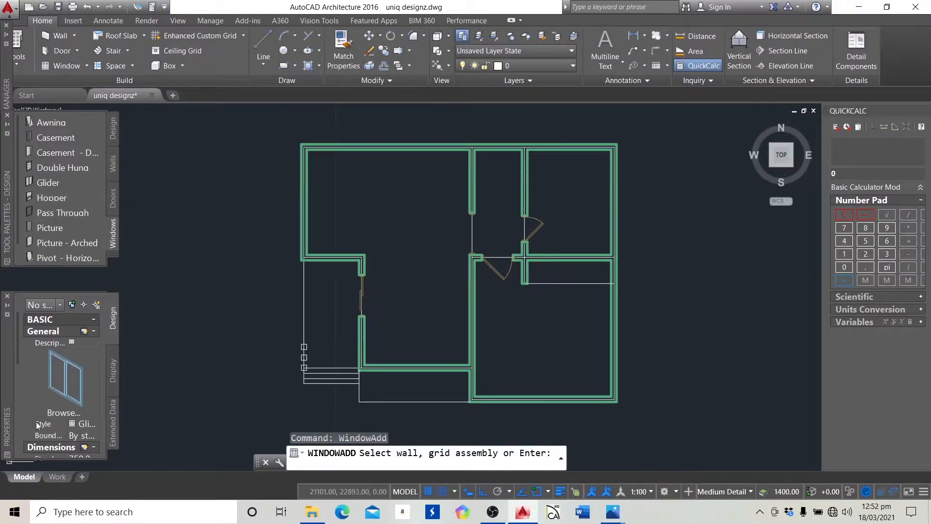
pyautogui.scroll(-5, 20, 400)
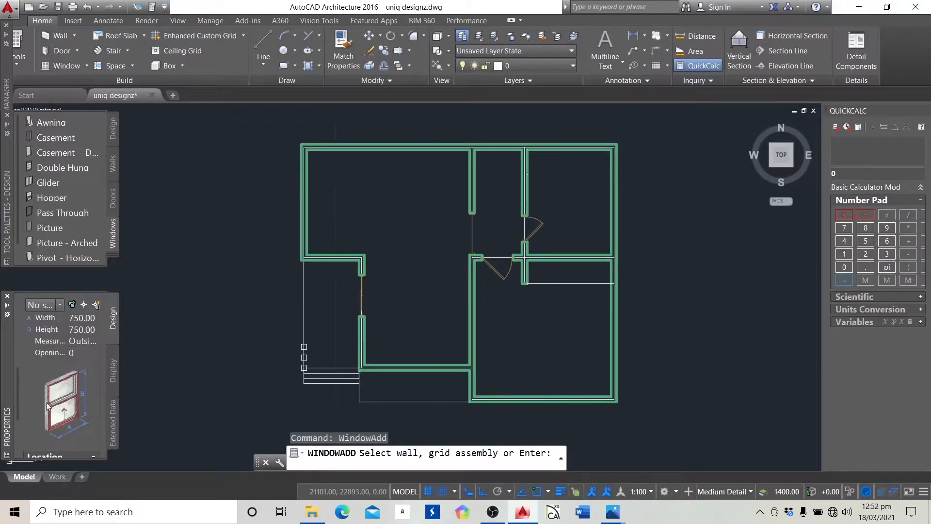
pyautogui.click(96, 319)
pyautogui.write('1800')
pyautogui.press('Tab')
pyautogui.write('15')
pyautogui.press('Return')
pyautogui.scroll(-5, 29, 388)
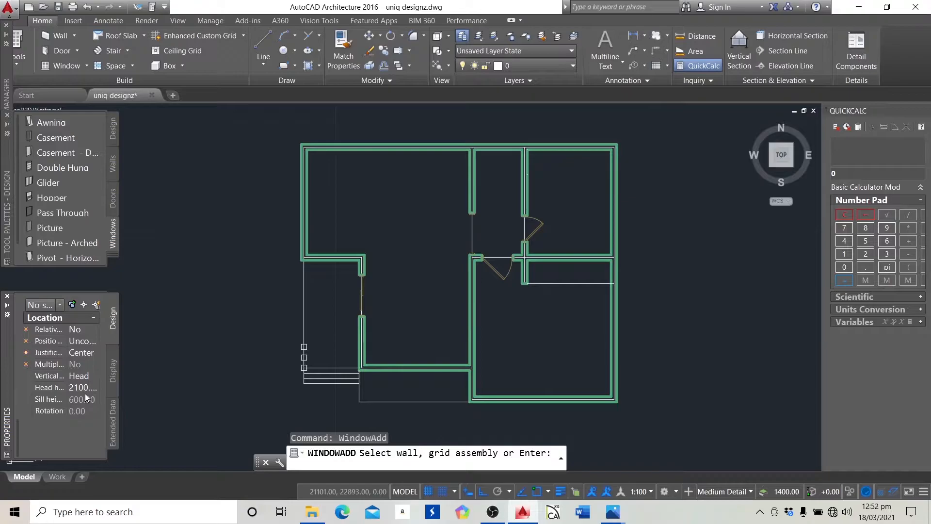
pyautogui.click(90, 376)
pyautogui.click(76, 396)
# Insert the 1800 mm Glider window in the living area's lower wall, about 690 mm from the left wall
pyautogui.scroll(5, 396, 375)
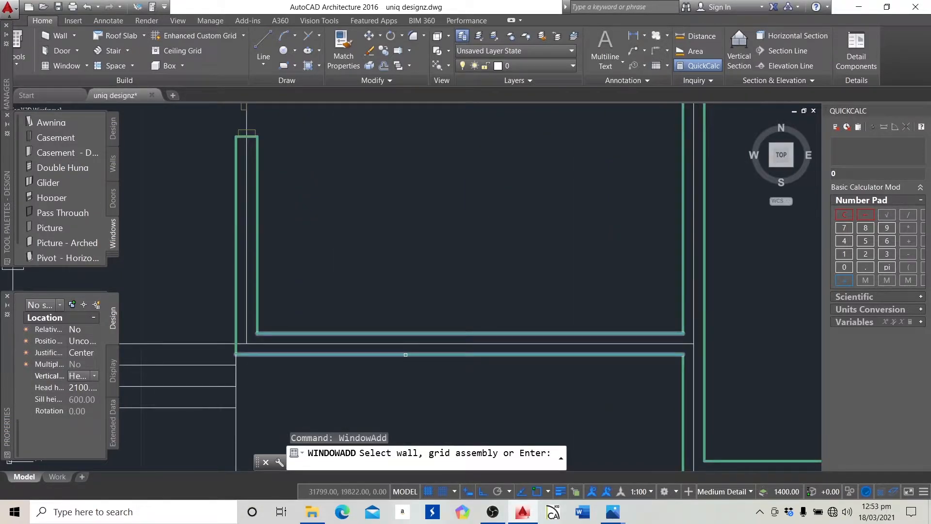
pyautogui.click(405, 354)
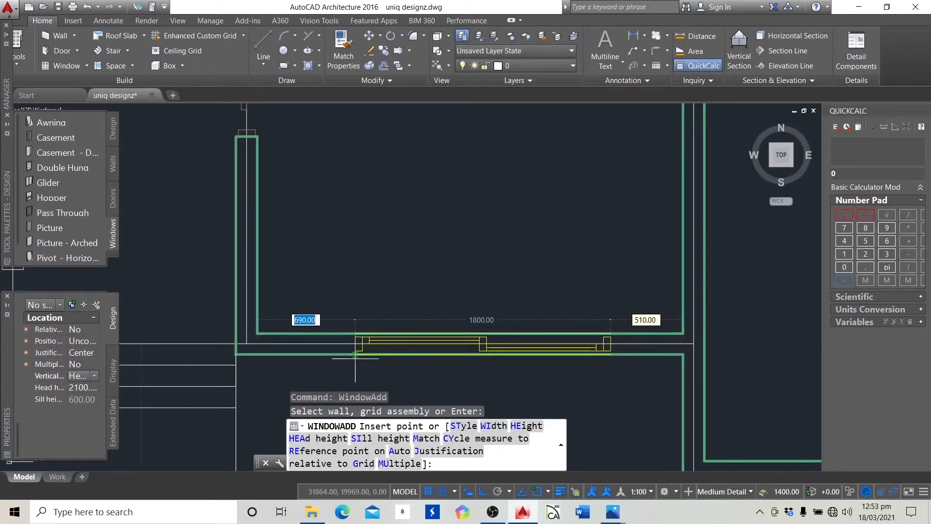
pyautogui.scroll(-5, 355, 359)
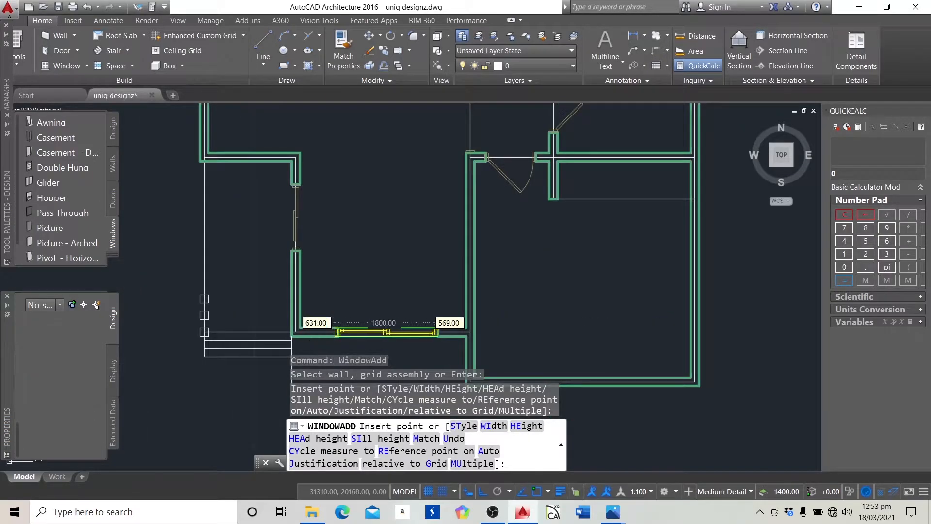
pyautogui.press('Escape')
pyautogui.press('Escape')
pyautogui.press('Escape')
pyautogui.press('Escape')
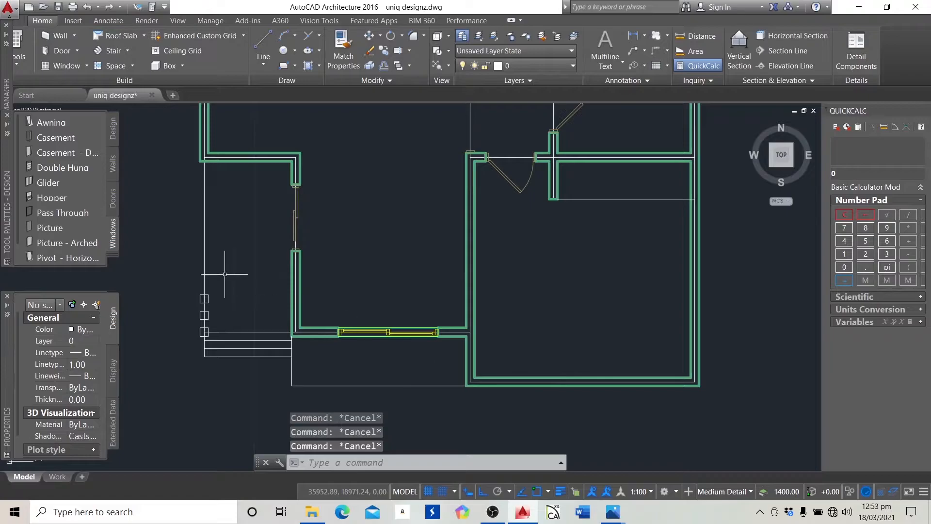
# Insert 1200 x 1500 mm Glider windows in the bedroom's lower wall and in the lower part of its right wall
pyautogui.click(58, 185)
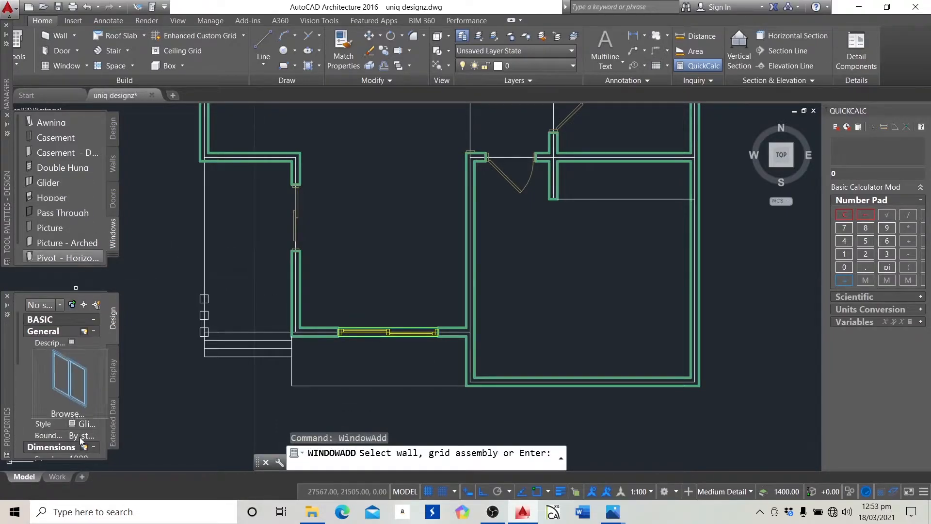
pyautogui.scroll(-3, 22, 390)
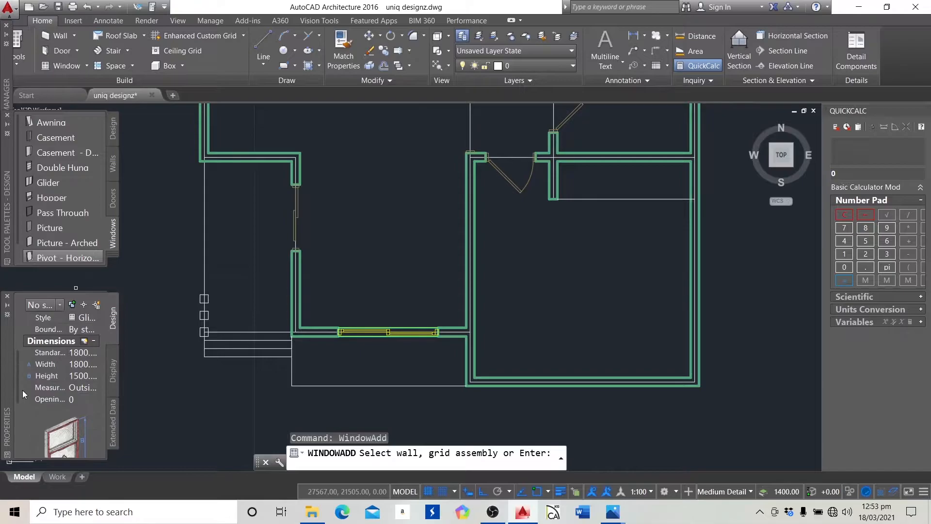
pyautogui.click(89, 354)
pyautogui.click(95, 364)
pyautogui.write('120')
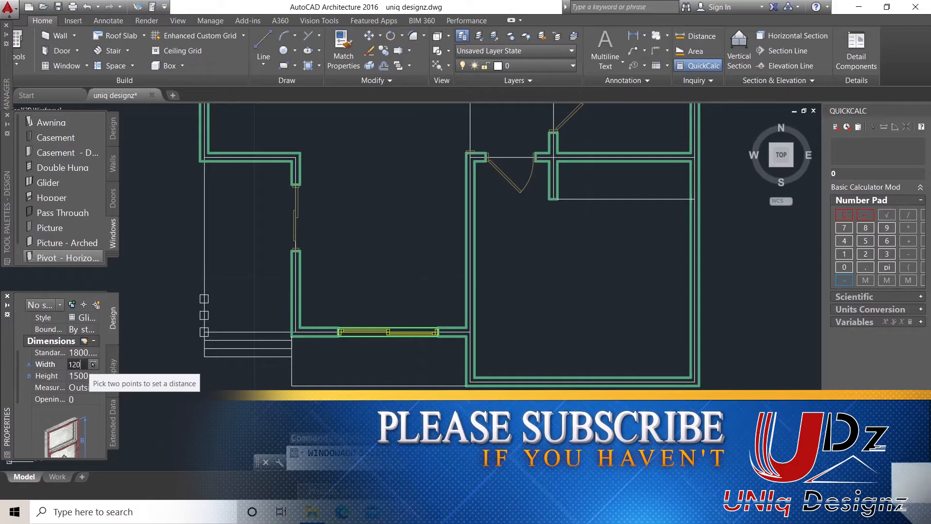
pyautogui.write('0')
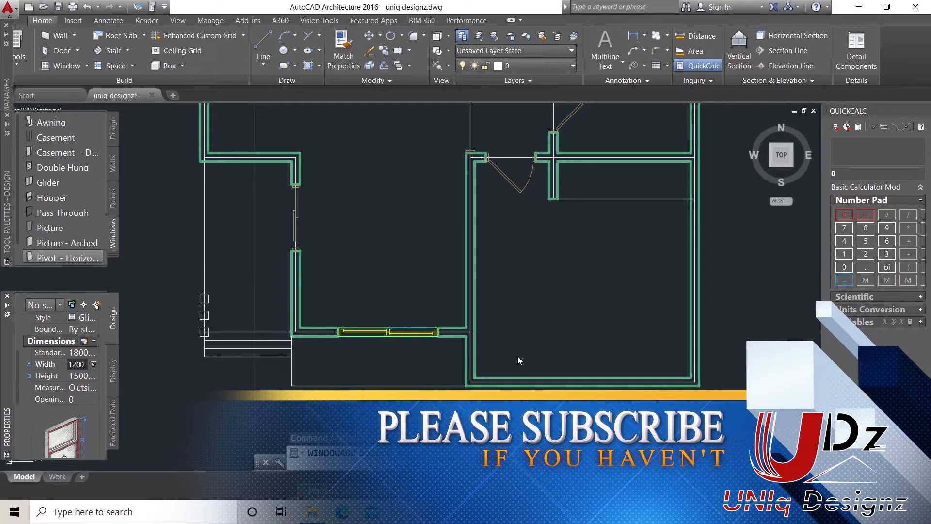
pyautogui.press('Tab')
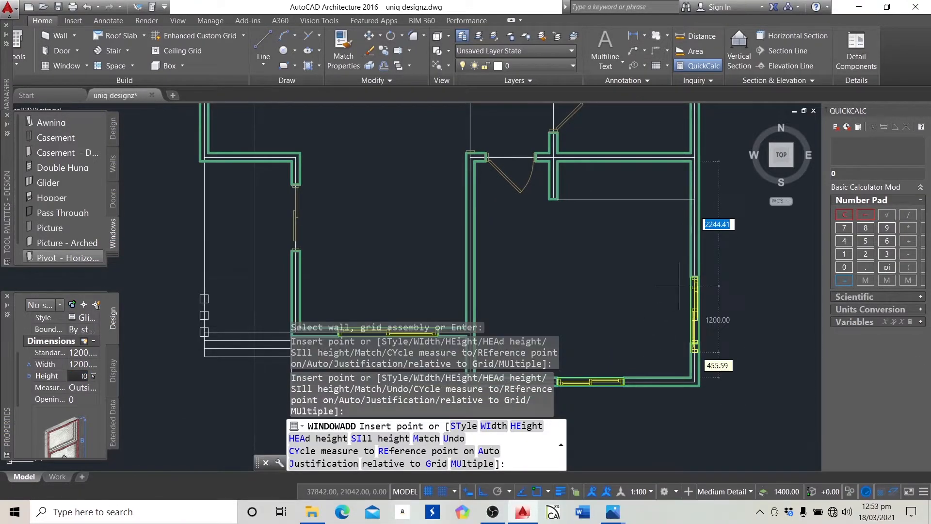
# Insert another 1200 mm Glider window in the dining area's upper wall, about 761 mm from the lobby wall
pyautogui.scroll(-3, 679, 286)
pyautogui.scroll(5, 485, 170)
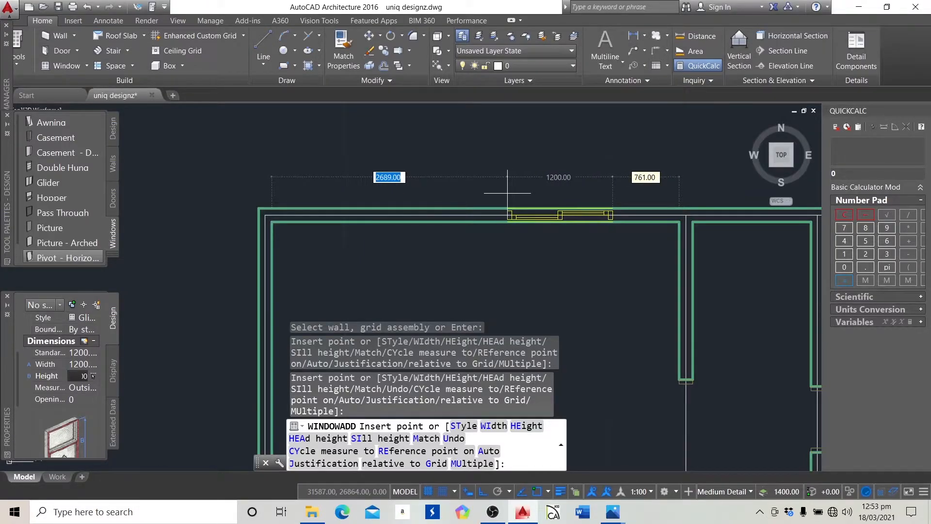
pyautogui.click(508, 193)
pyautogui.scroll(-4, 397, 165)
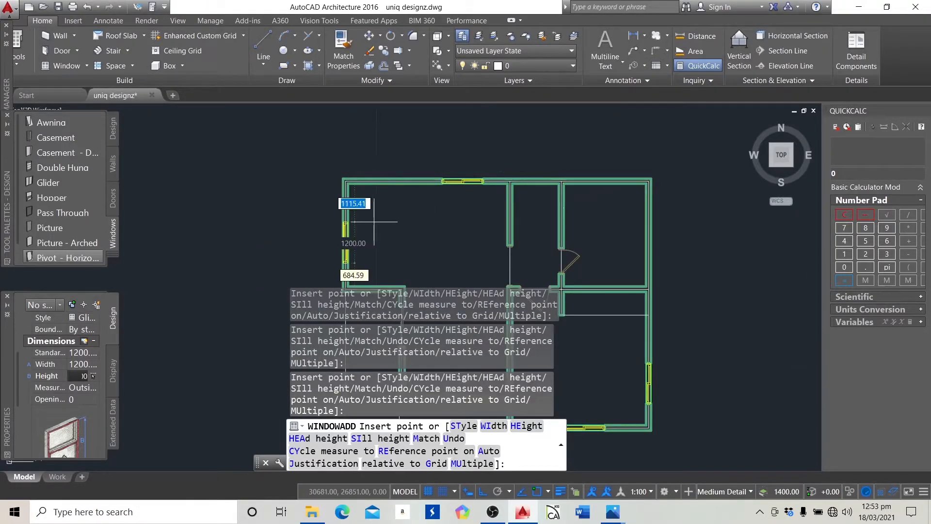
pyautogui.press('Escape')
pyautogui.press('Escape')
pyautogui.press('Escape')
# Set up a Glider window for the kitchen, 1200 mm wide, with its height set to 900 mm
pyautogui.scroll(4, 343, 302)
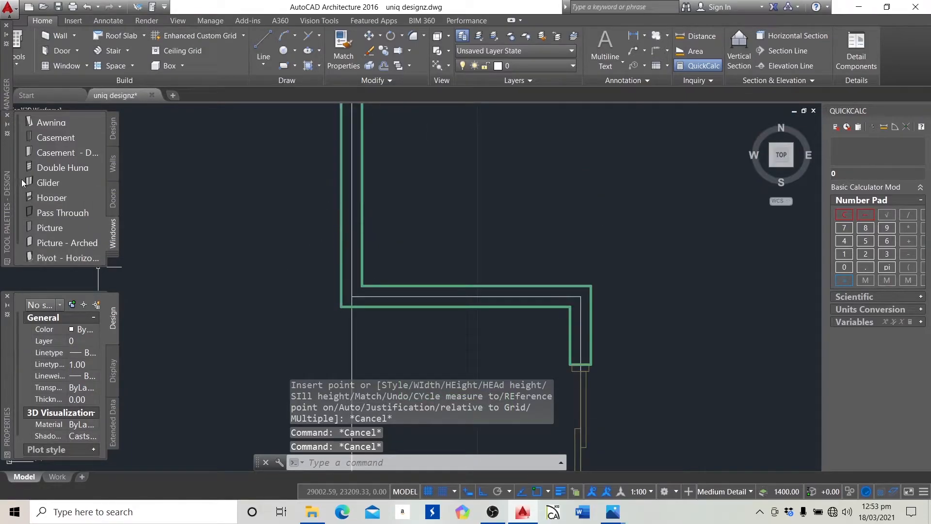
pyautogui.scroll(-2, 314, 314)
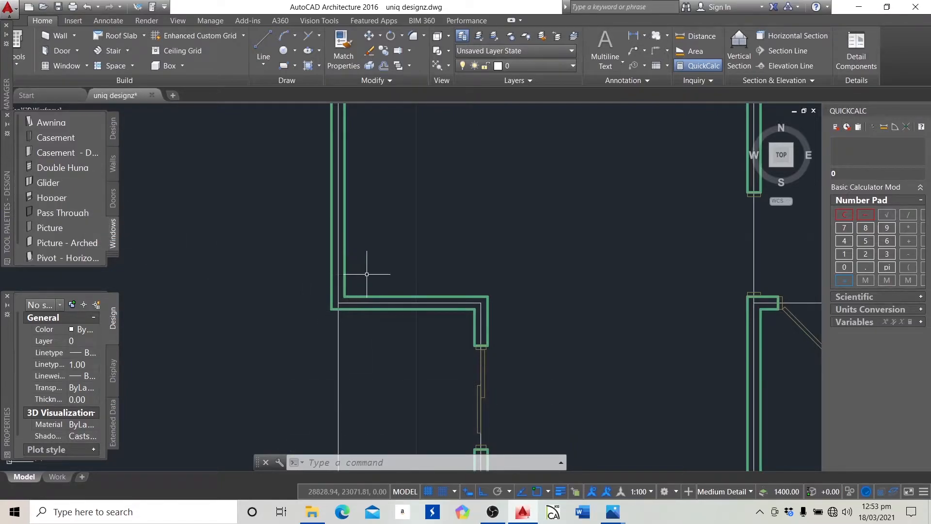
pyautogui.scroll(-2, 367, 273)
pyautogui.scroll(2, 324, 264)
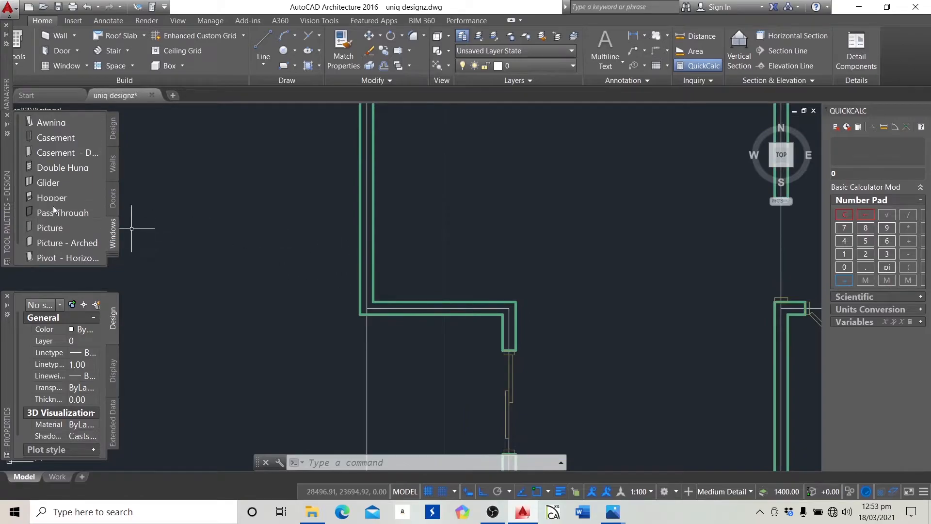
pyautogui.click(53, 183)
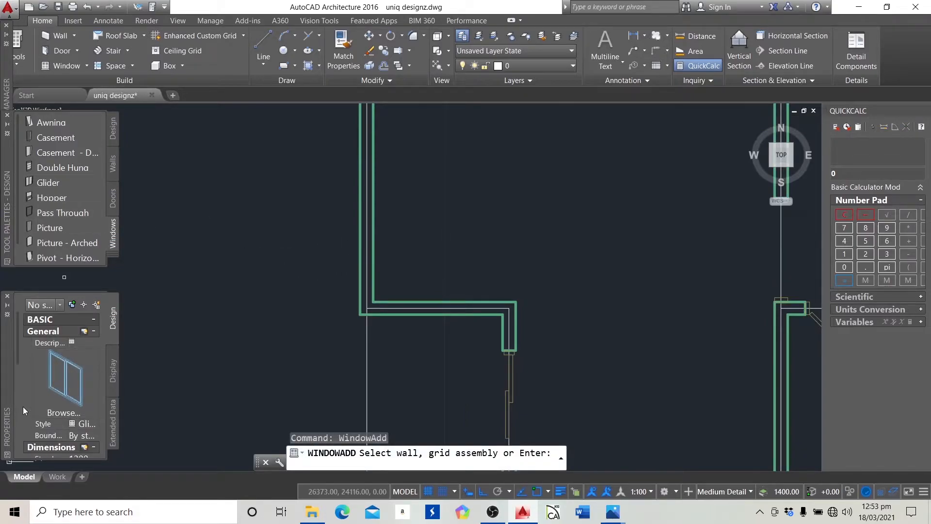
pyautogui.scroll(-2, 58, 427)
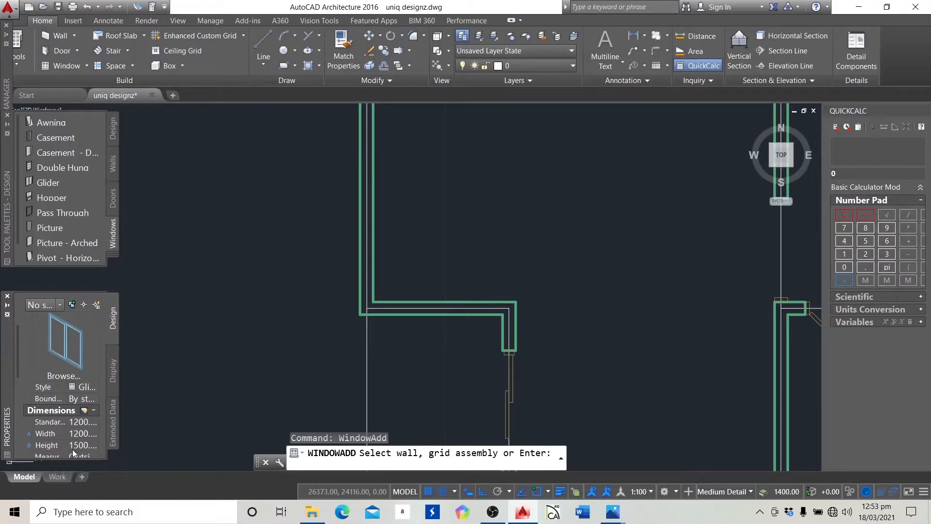
pyautogui.click(91, 449)
pyautogui.write('900')
pyautogui.press('Return')
# Insert the 1200 x 900 mm Glider window in the kitchen's left wall, about 6 mm above the wall next to the porch
pyautogui.click(360, 292)
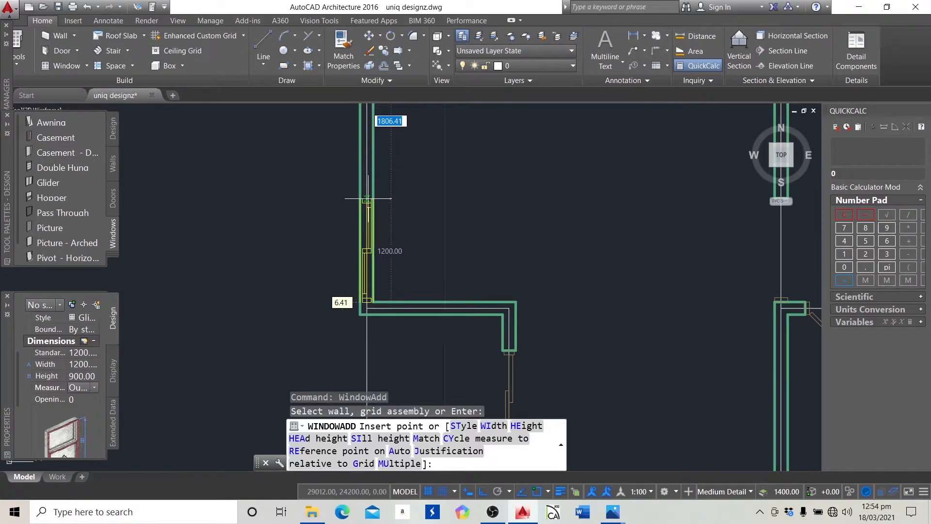
pyautogui.click(368, 199)
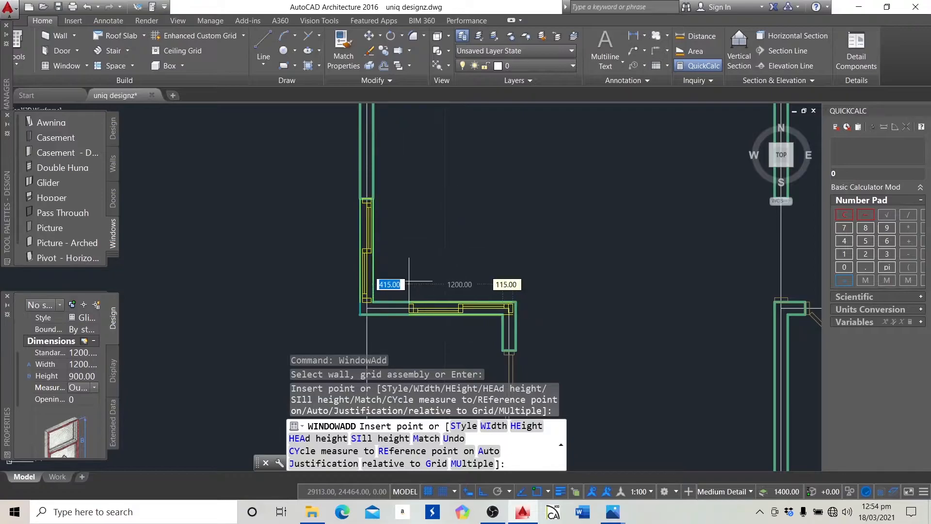
pyautogui.scroll(4, 381, 333)
pyautogui.press('Escape')
pyautogui.press('Escape')
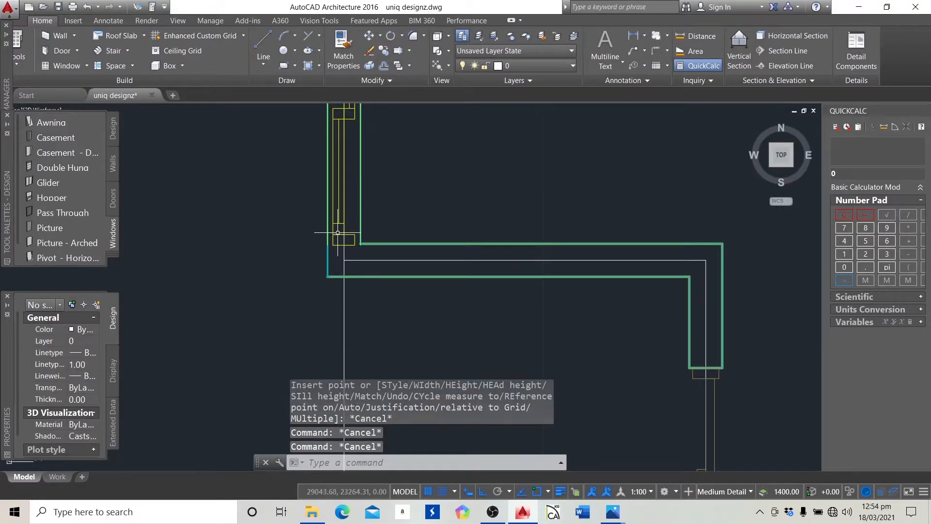
pyautogui.click(325, 230)
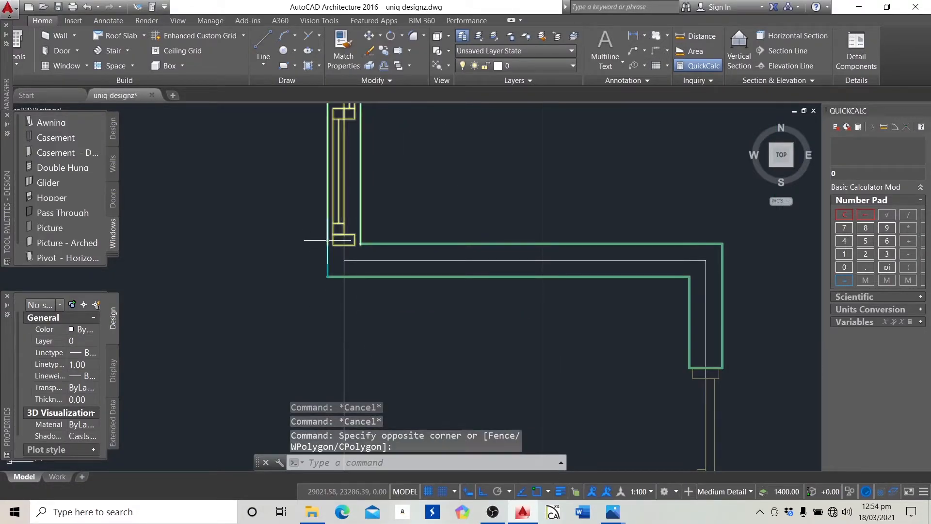
pyautogui.click(328, 240)
pyautogui.write('m')
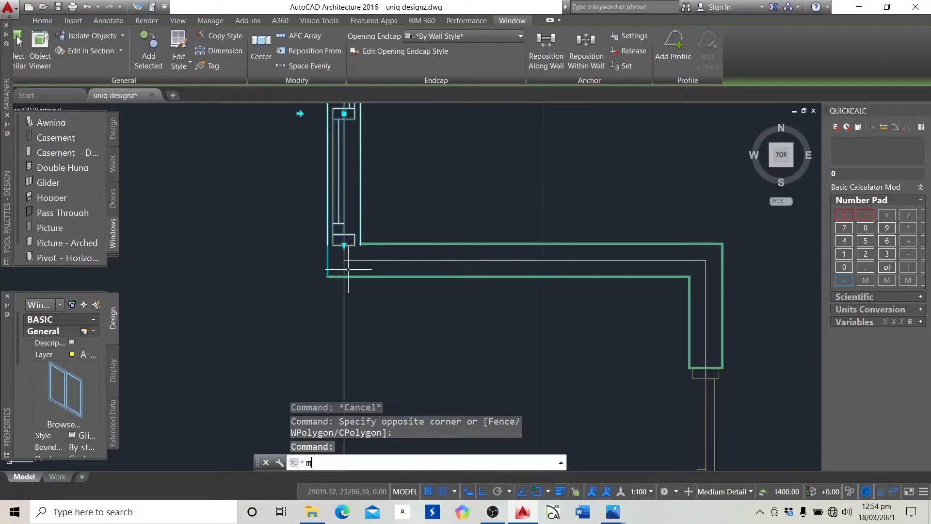
pyautogui.press('Return')
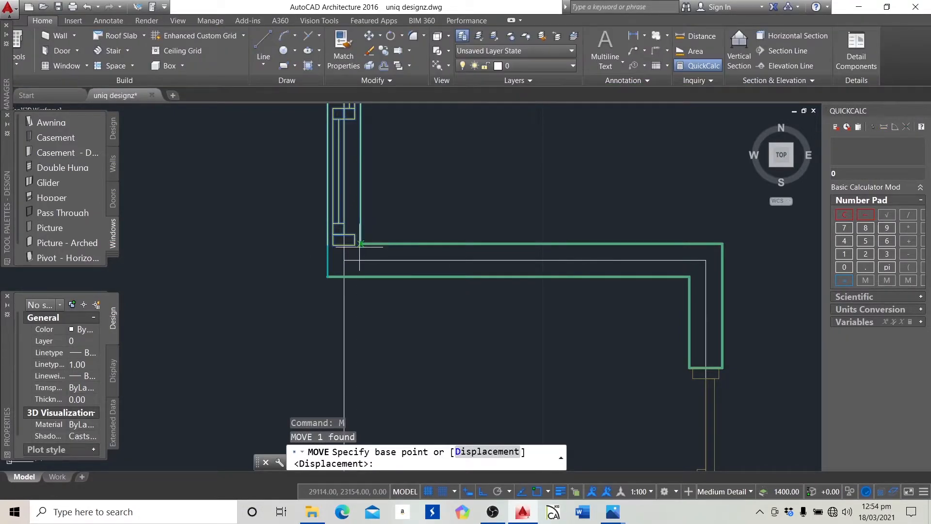
pyautogui.press('Escape')
pyautogui.press('Escape')
pyautogui.press('Escape')
pyautogui.press('Escape')
# Try to move the kitchen's Glider window up along the left wall, away from the porch corner, and undo the move
pyautogui.scroll(-2, 361, 293)
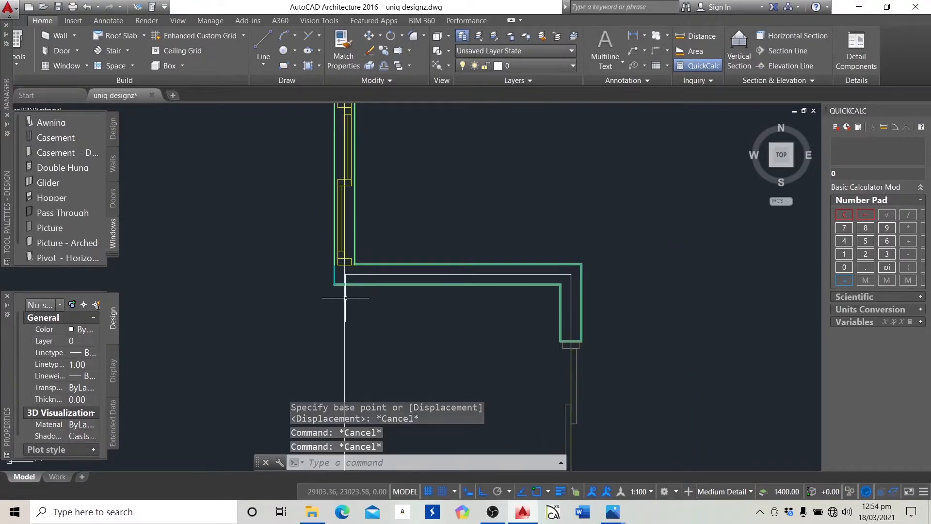
pyautogui.scroll(-2, 361, 293)
pyautogui.click(352, 228)
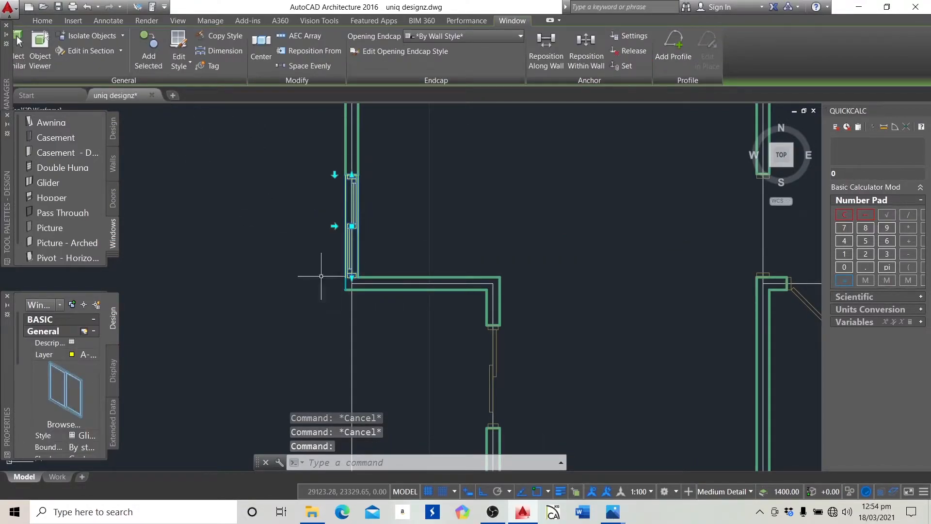
pyautogui.scroll(5, 355, 321)
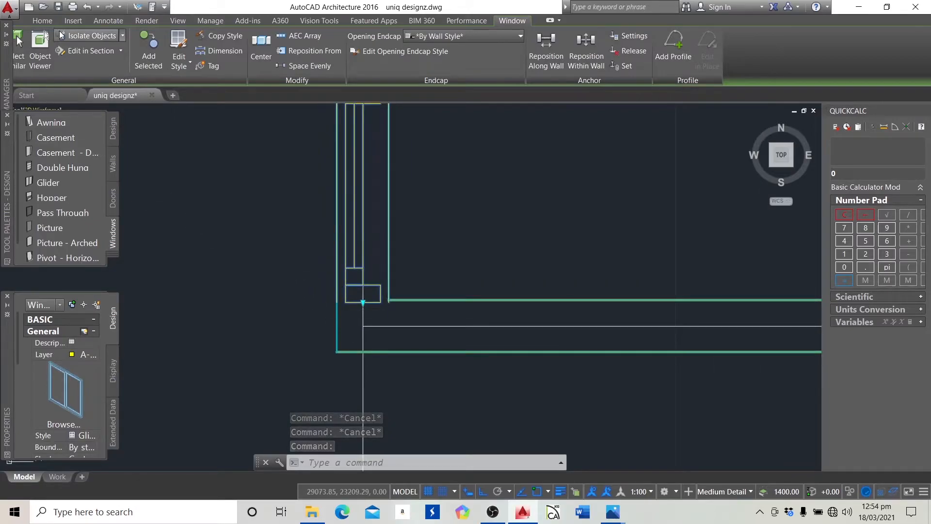
pyautogui.click(43, 20)
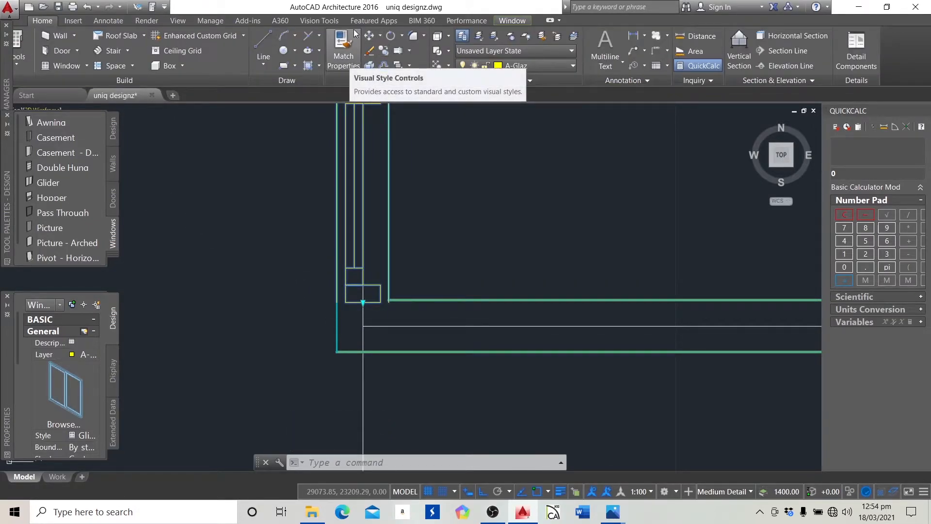
pyautogui.click(369, 37)
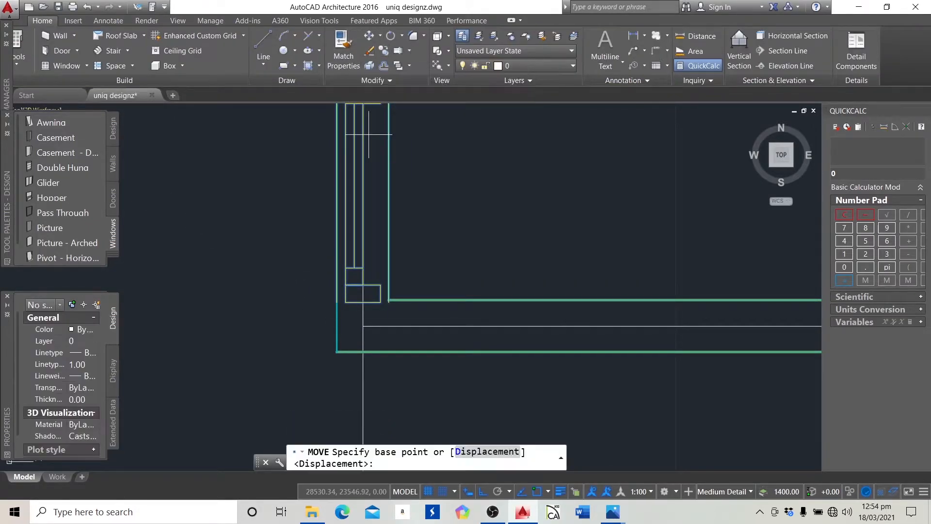
pyautogui.click(337, 351)
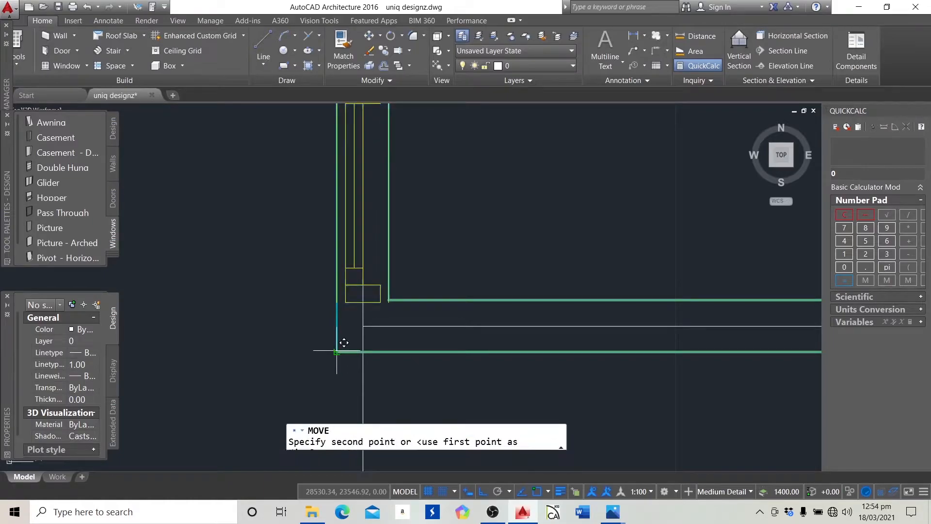
pyautogui.click(342, 298)
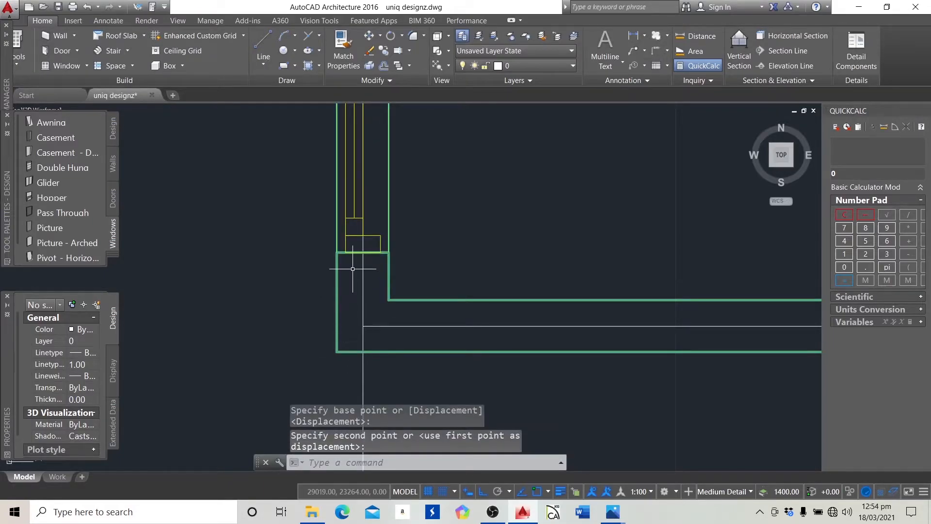
pyautogui.hotkey('ctrl', 'z')
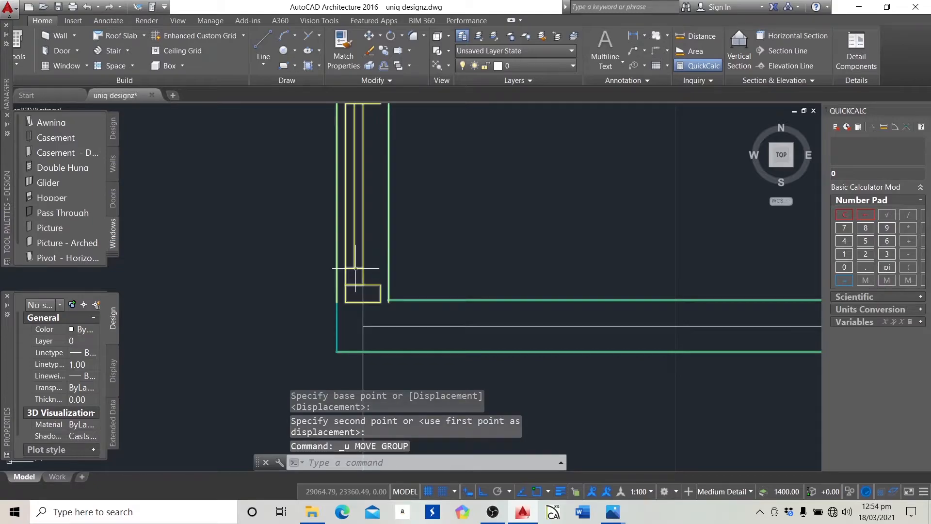
# Set up a new Glider window with its width and height both set to 750 mm
pyautogui.scroll(-2, 358, 280)
pyautogui.scroll(-2, 358, 280)
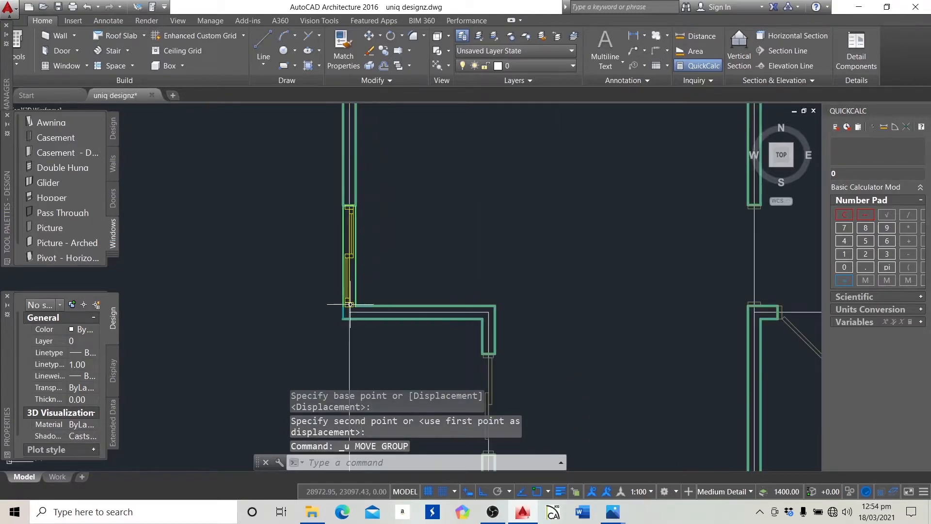
pyautogui.scroll(-3, 320, 290)
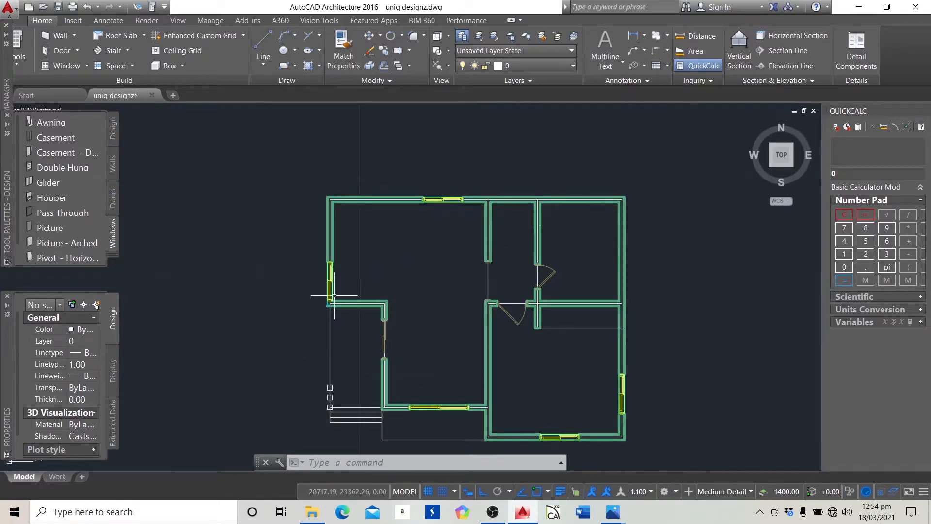
pyautogui.scroll(4, 327, 288)
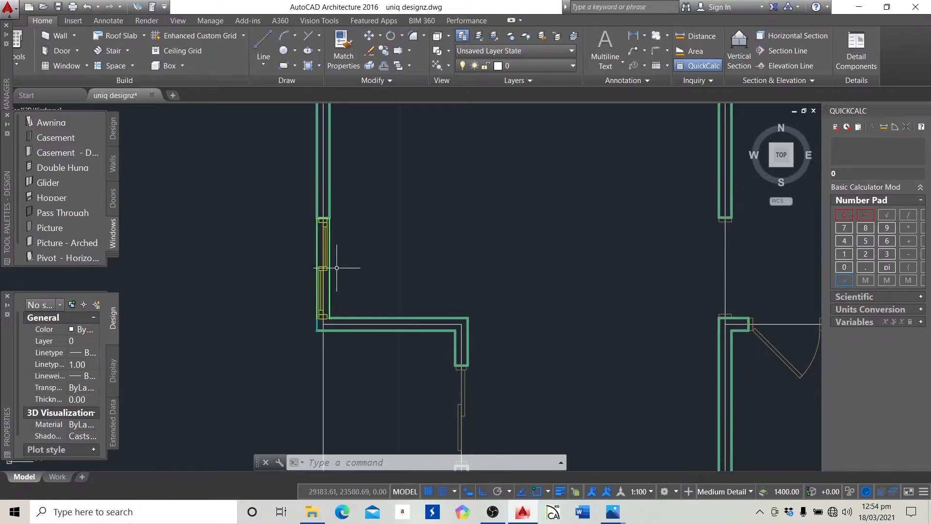
pyautogui.scroll(-2, 337, 268)
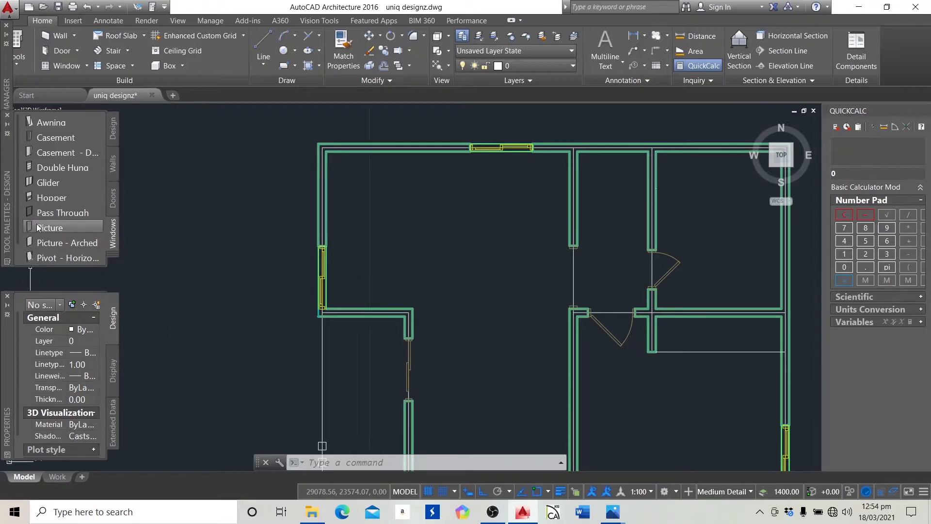
pyautogui.click(39, 182)
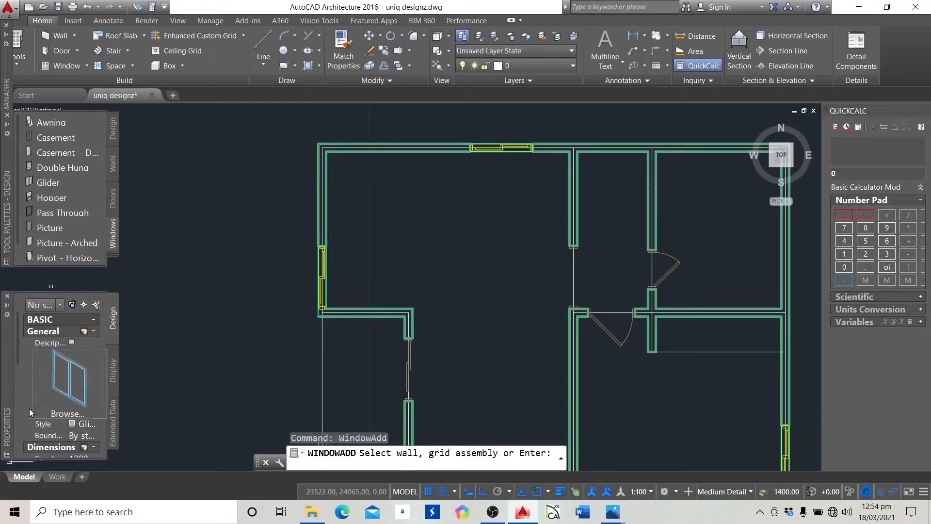
pyautogui.scroll(-3, 19, 421)
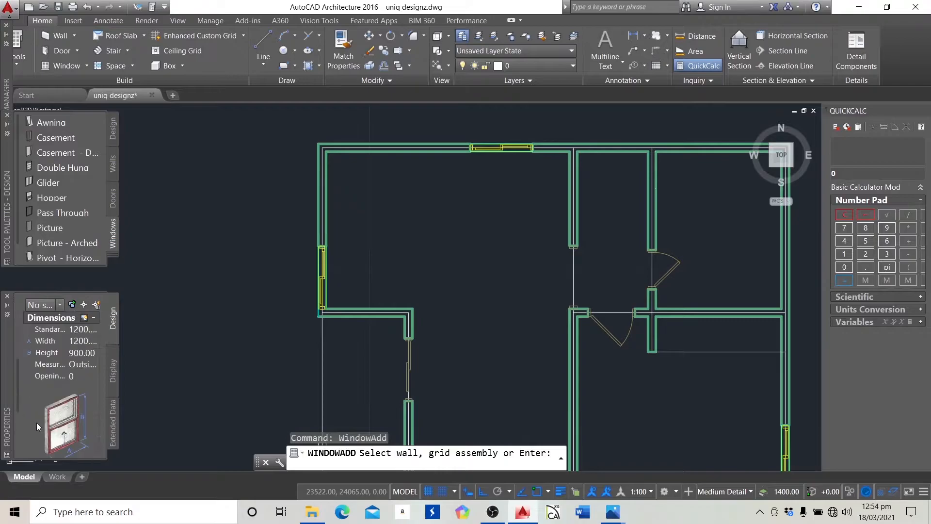
pyautogui.click(92, 342)
pyautogui.write('7')
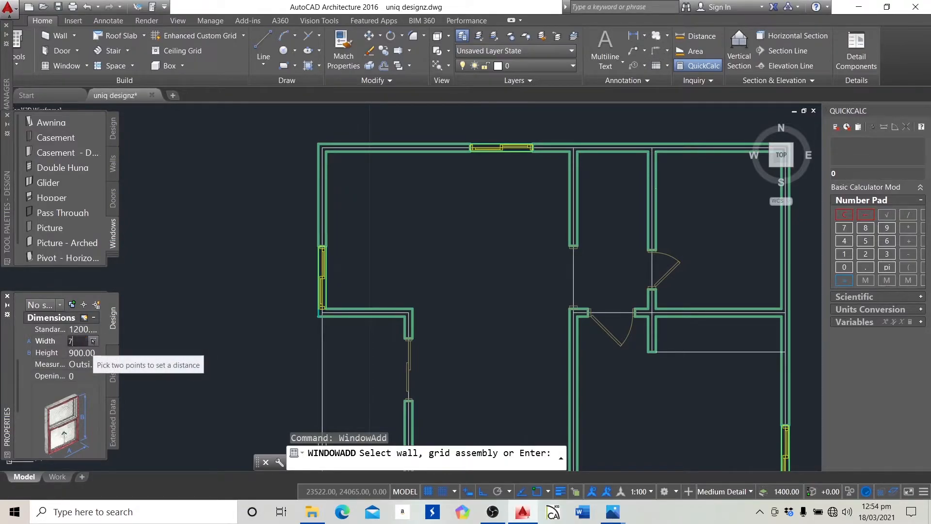
pyautogui.write('50')
pyautogui.click(95, 352)
pyautogui.write('75')
pyautogui.press('Tab')
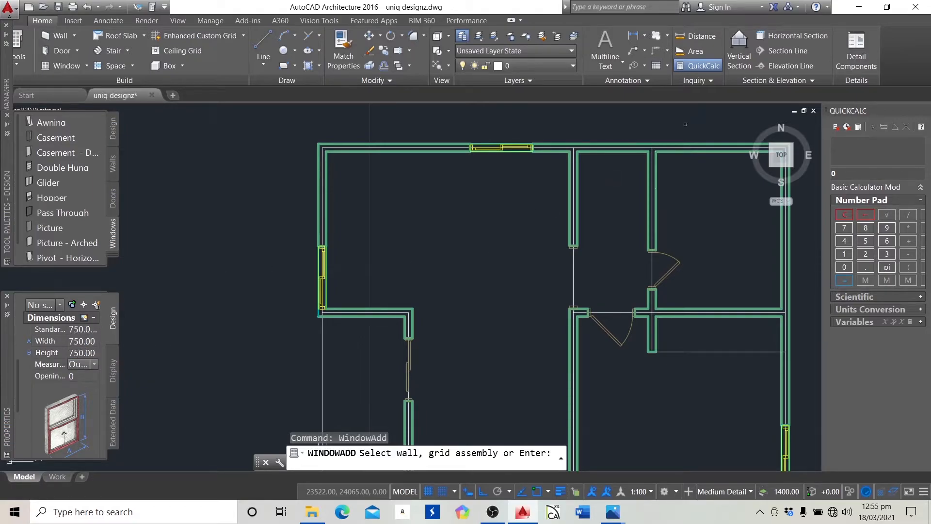
# Insert the 750 x 750 mm Glider windows in the upper outer wall, one in the lobby and one in the adjoining upper-right room
pyautogui.click(600, 146)
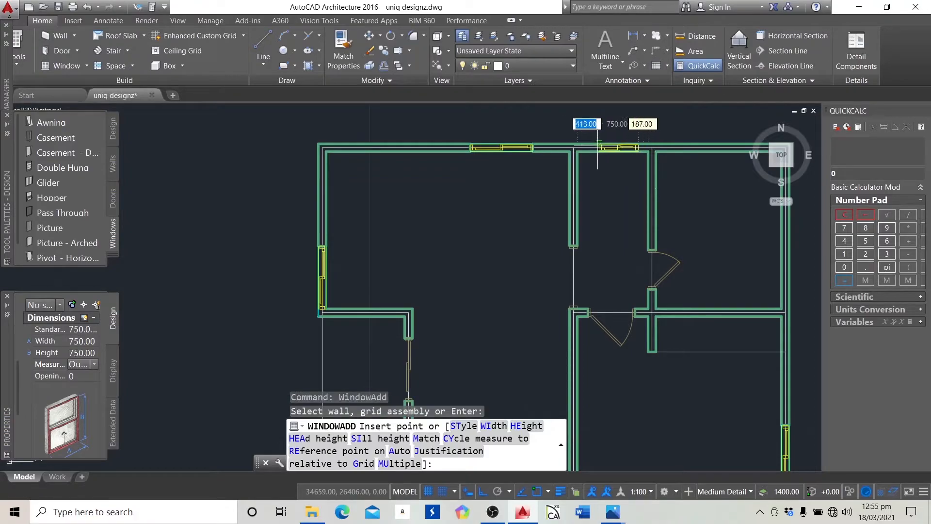
pyautogui.click(591, 146)
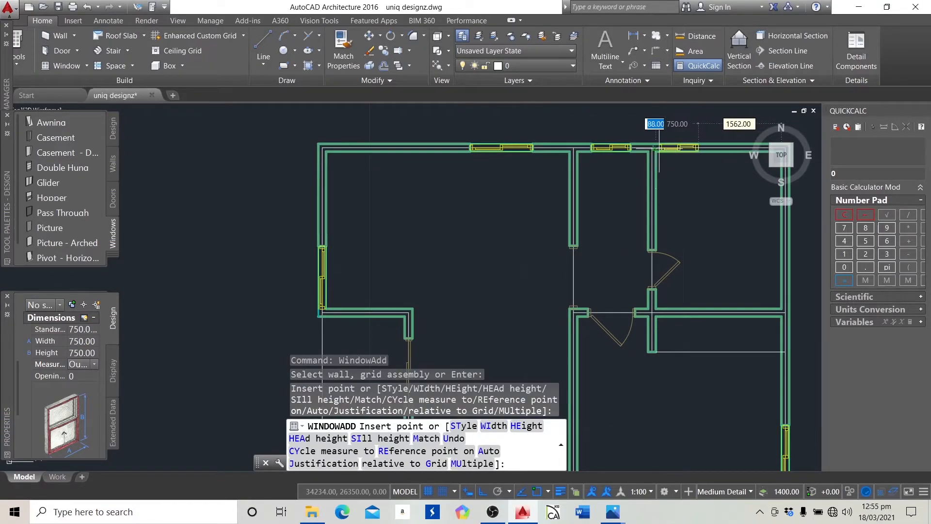
pyautogui.scroll(-3, 615, 163)
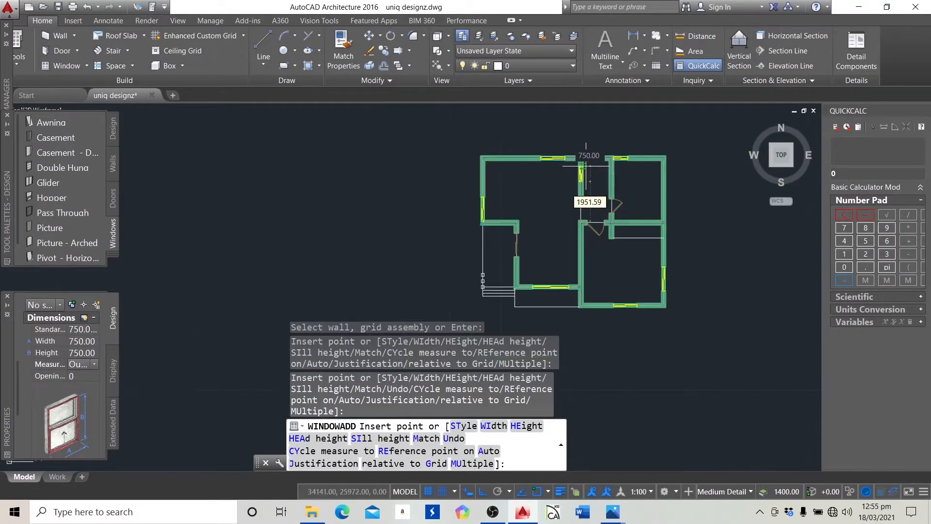
pyautogui.scroll(3, 592, 218)
pyautogui.scroll(-3, 534, 250)
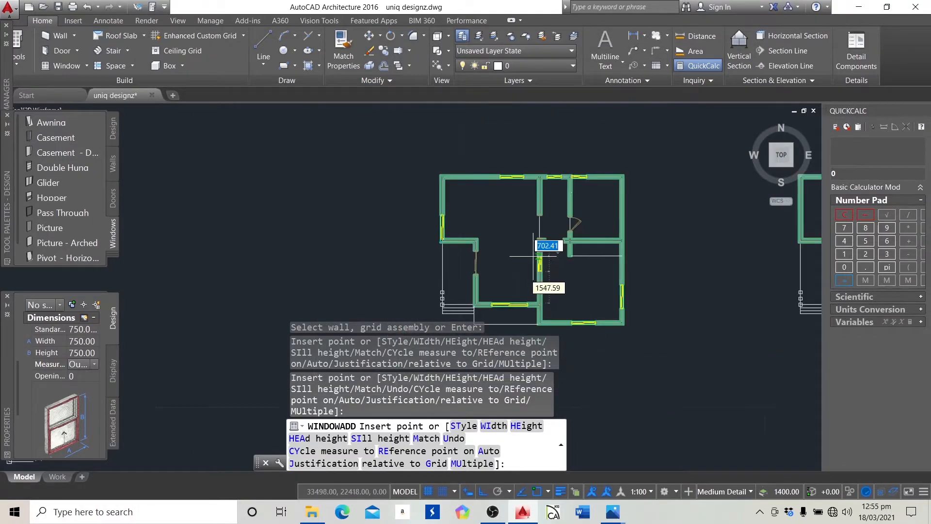
pyautogui.press('Escape')
pyautogui.press('Escape')
pyautogui.press('Escape')
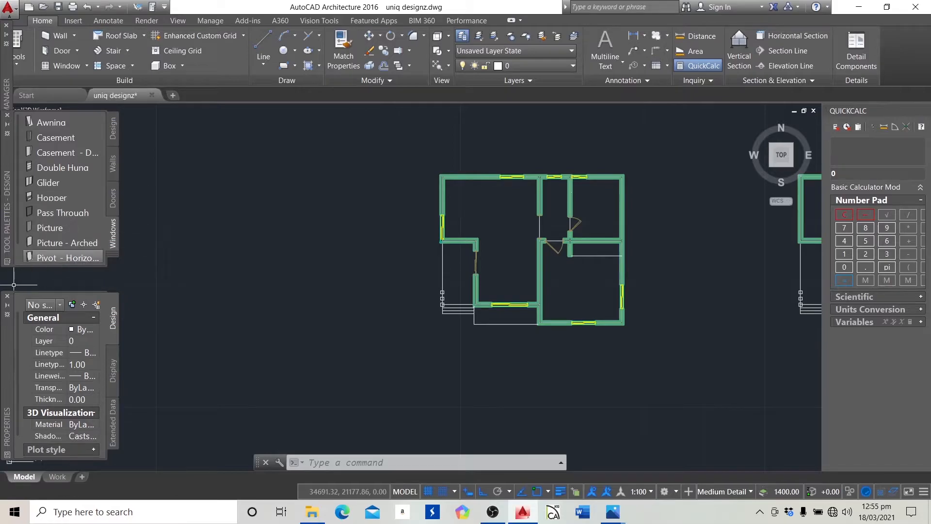
# Open the Content Browser from the Design tool palette and search the catalog library for "bed"
pyautogui.moveTo(6, 175)
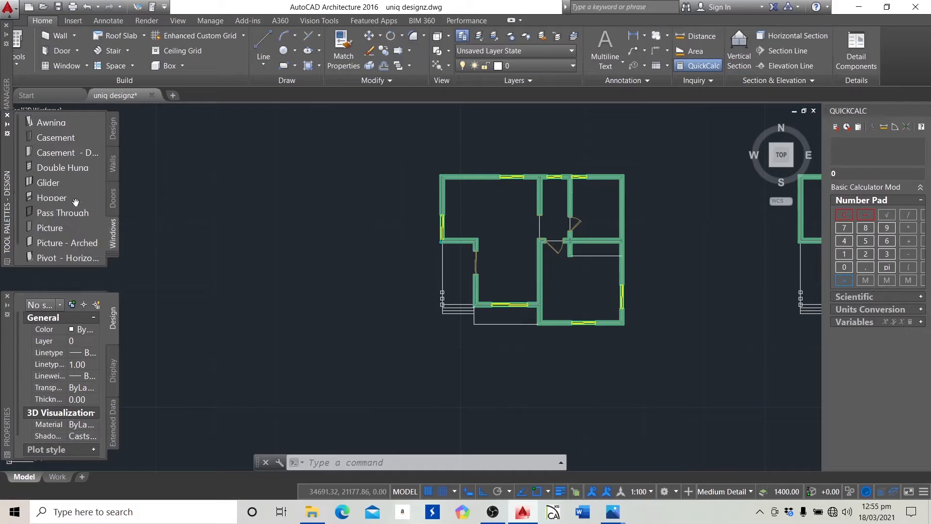
pyautogui.scroll(-1, 77, 206)
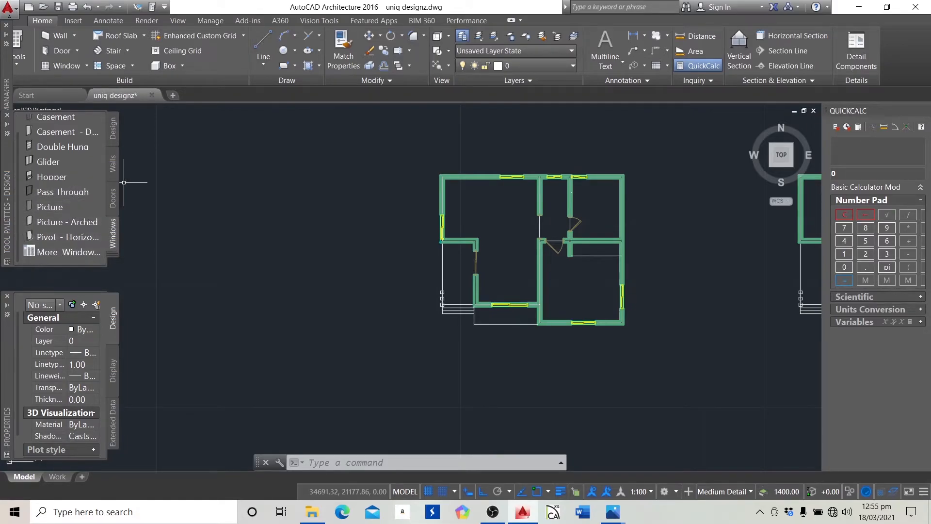
pyautogui.click(113, 128)
pyautogui.scroll(-2, 46, 234)
pyautogui.scroll(-5, 46, 235)
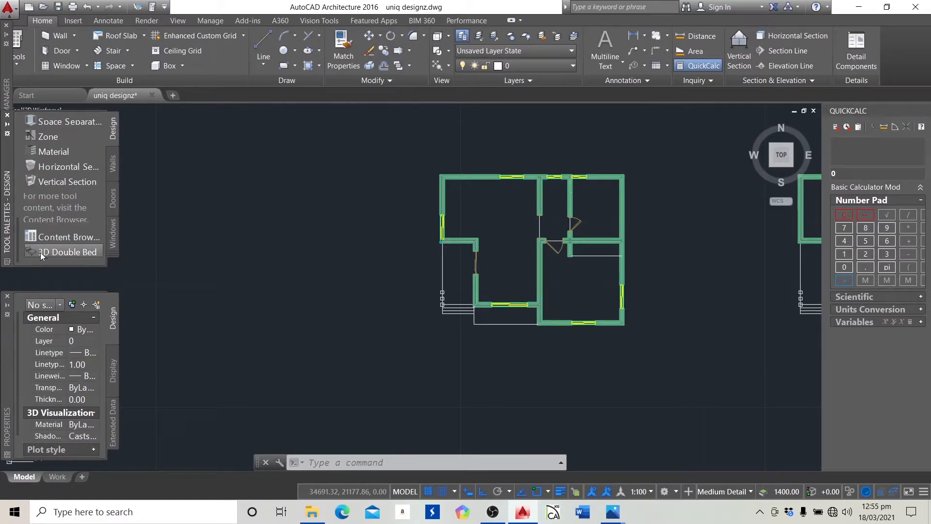
pyautogui.click(67, 237)
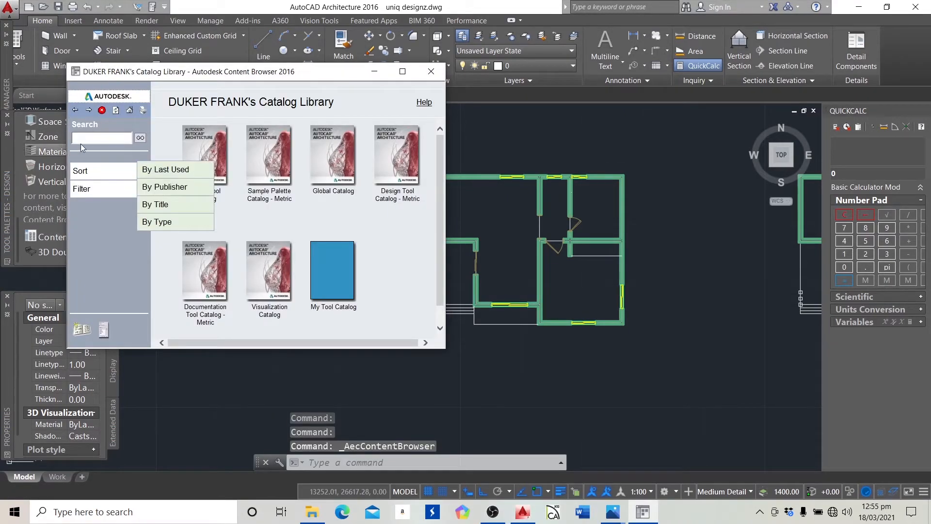
pyautogui.click(88, 139)
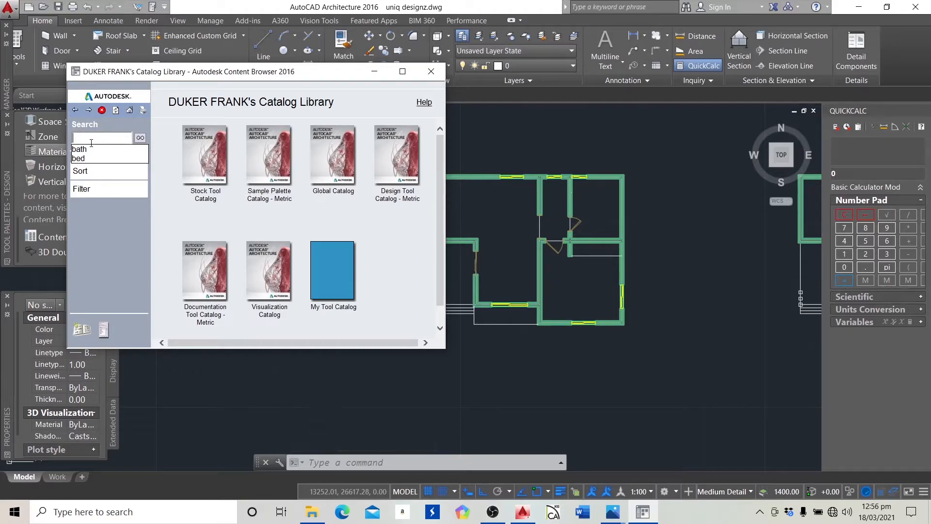
pyautogui.write('bed')
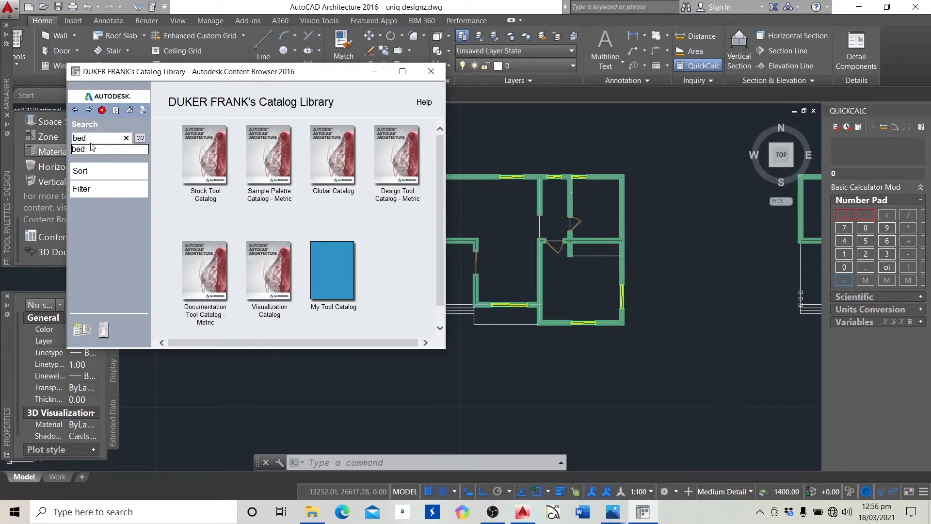
pyautogui.press('Return')
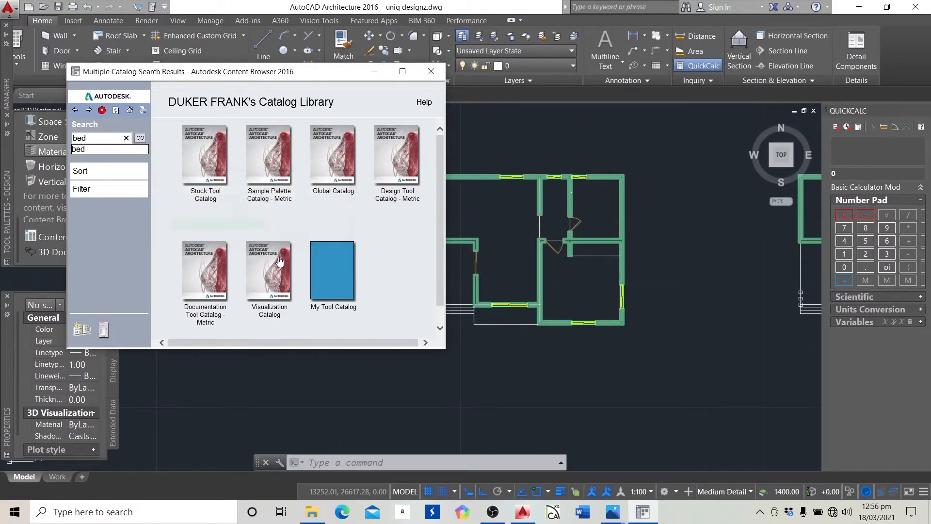
# Copy the 3D Double Bed from the catalog search results and paste it into the Design tool palette
pyautogui.scroll(-3, 315, 270)
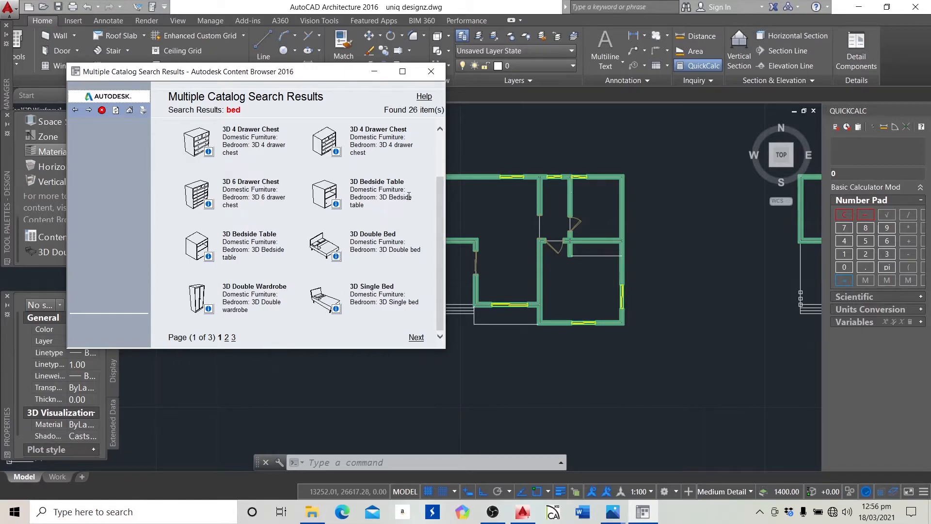
pyautogui.rightClick(324, 245)
pyautogui.click(339, 248)
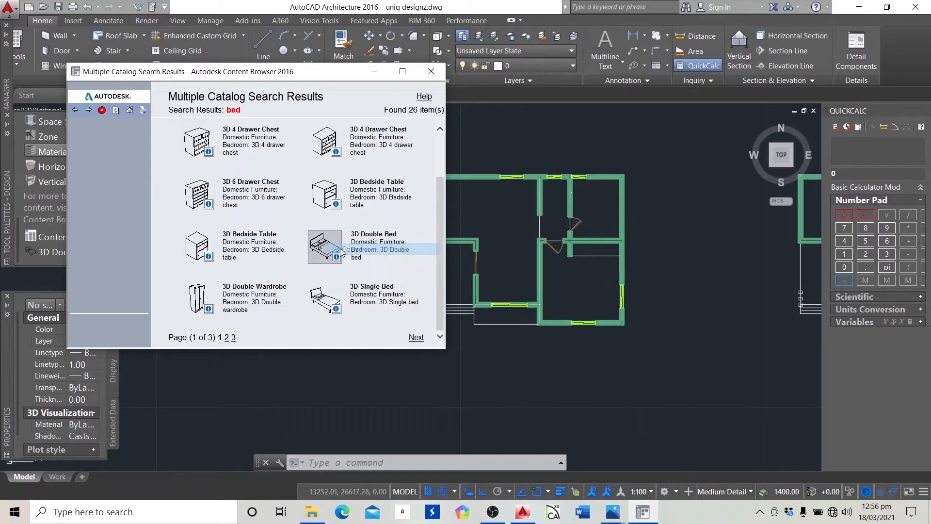
pyautogui.click(16, 232)
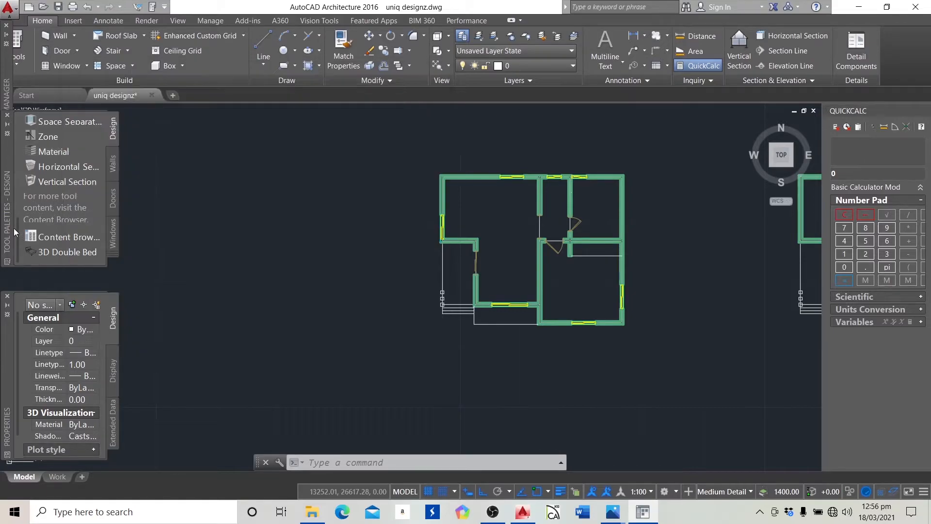
pyautogui.rightClick(19, 218)
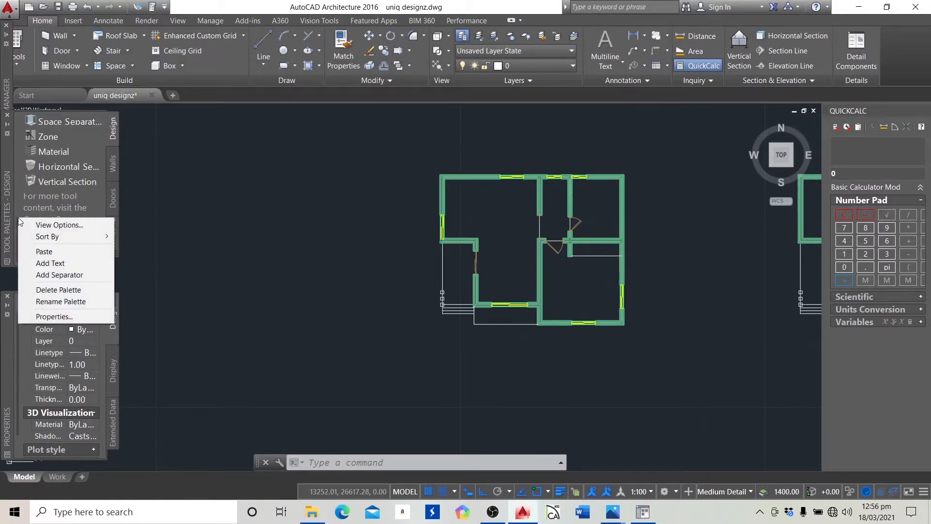
pyautogui.click(44, 251)
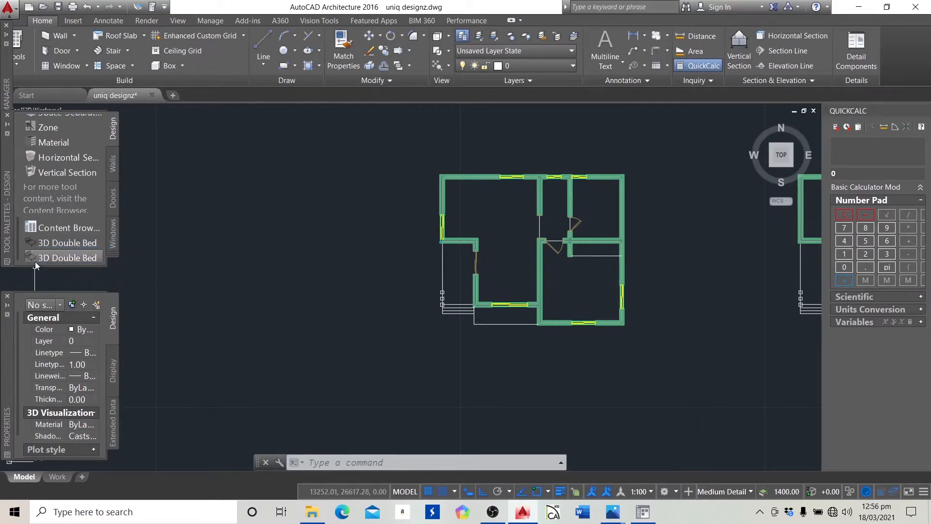
# Insert one 3D Double Bed into the lower-right bedroom of the plan at 0 rotation
pyautogui.click(39, 257)
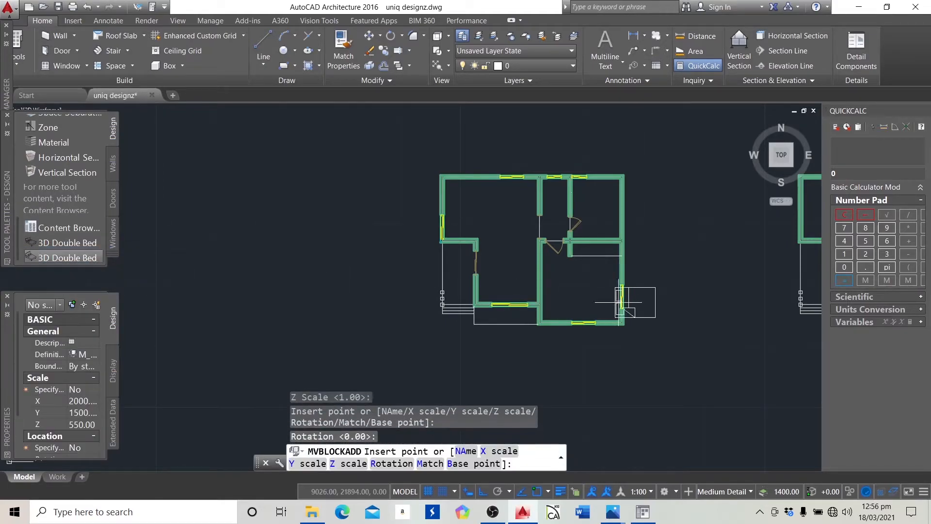
pyautogui.scroll(6, 592, 305)
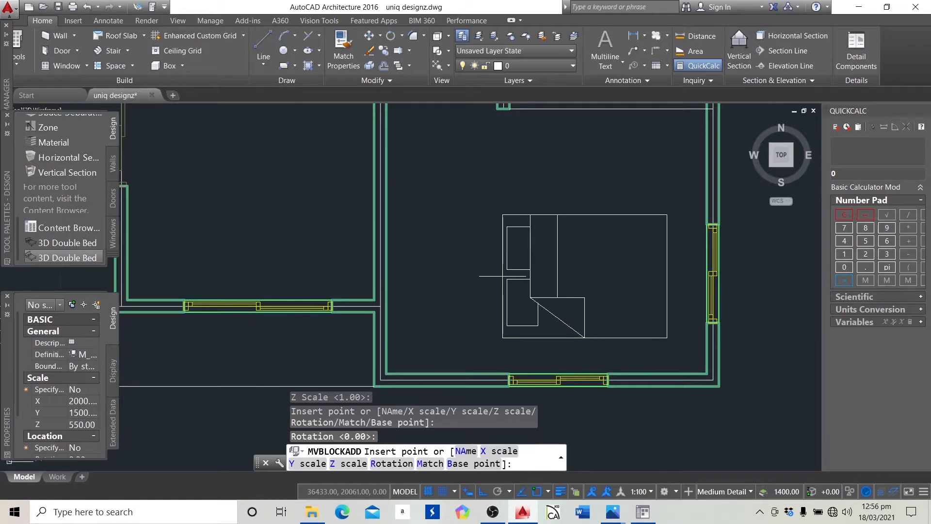
pyautogui.scroll(-2, 503, 276)
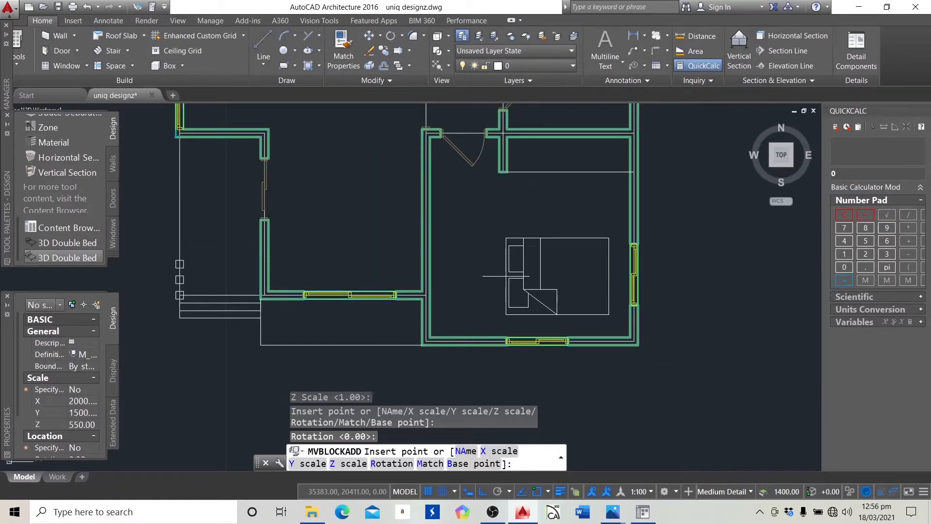
pyautogui.click(506, 276)
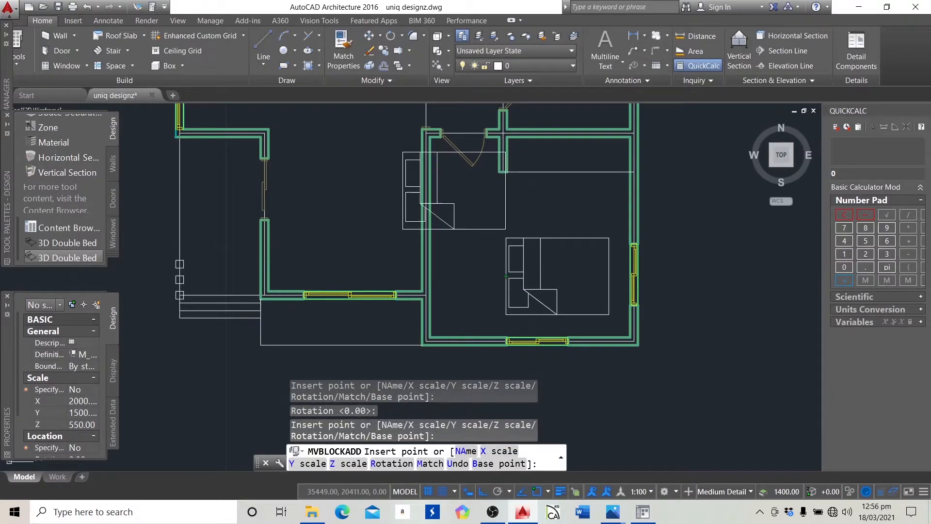
pyautogui.press('Escape')
# Rotate the double bed 180 degrees about its upper-left corner
pyautogui.click(508, 239)
pyautogui.click(482, 210)
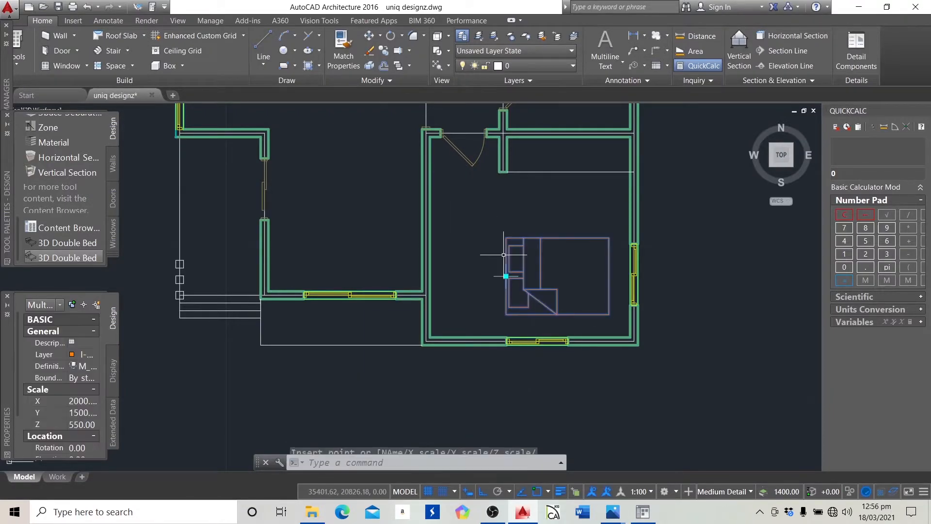
pyautogui.click(42, 20)
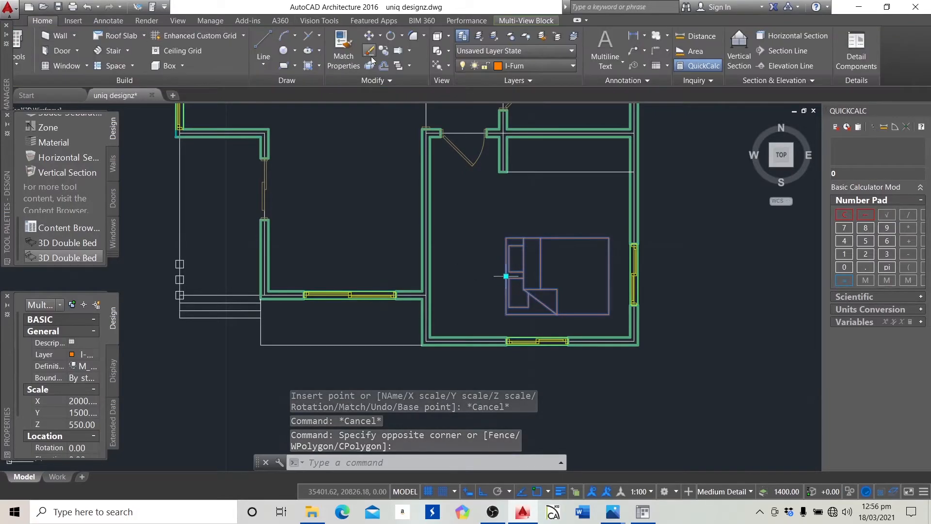
pyautogui.click(391, 35)
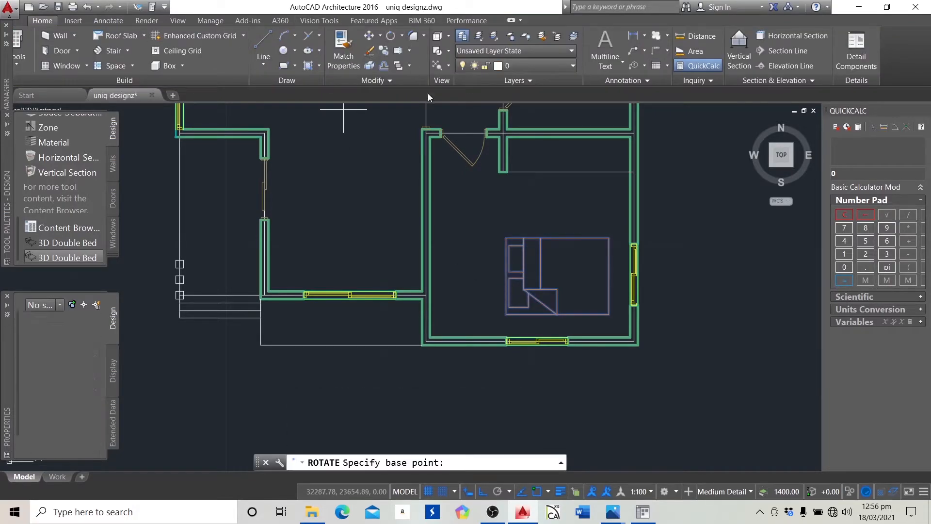
pyautogui.click(506, 238)
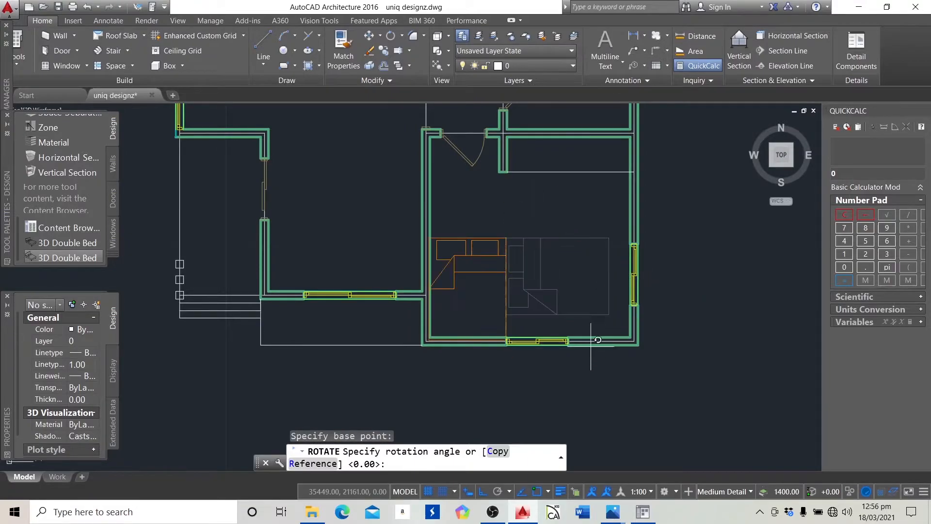
pyautogui.press('Return')
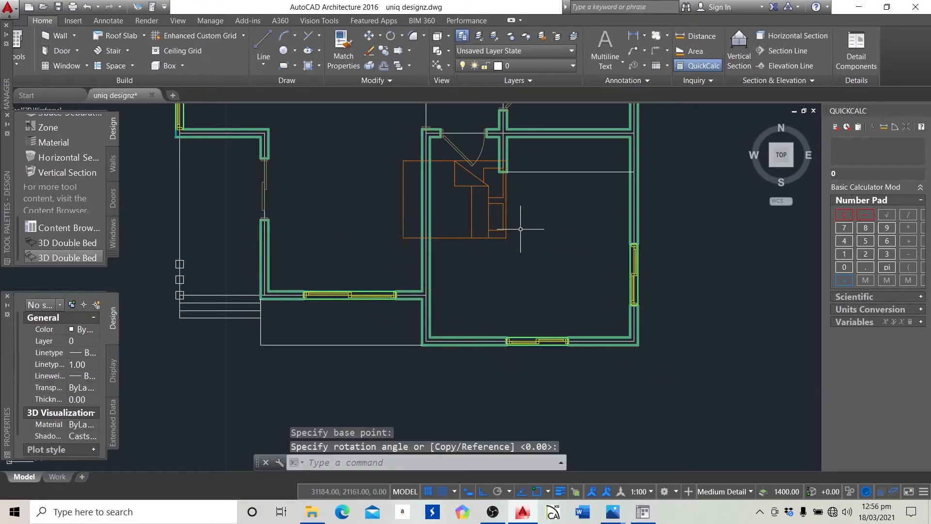
# Move the double bed into the lower-right part of the bedroom, with its headboard facing the right wall's window
pyautogui.click(494, 237)
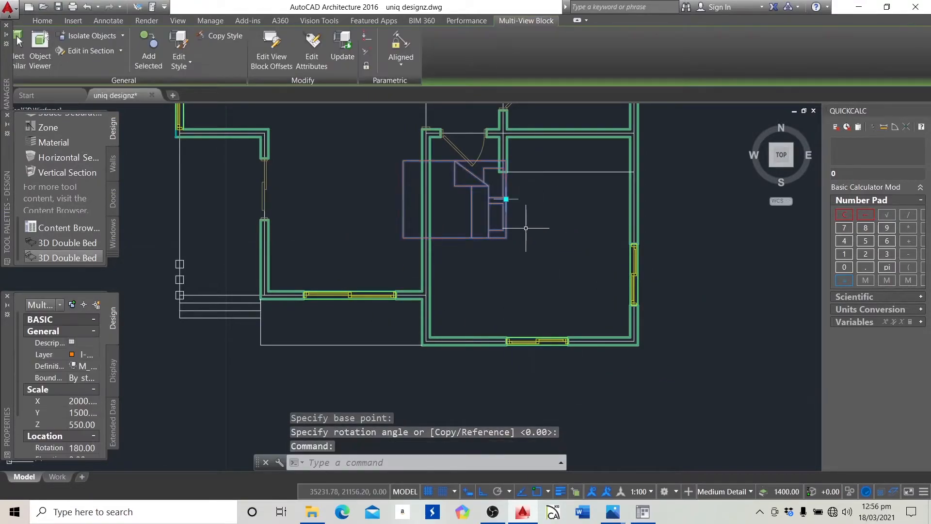
pyautogui.click(506, 199)
pyautogui.click(606, 200)
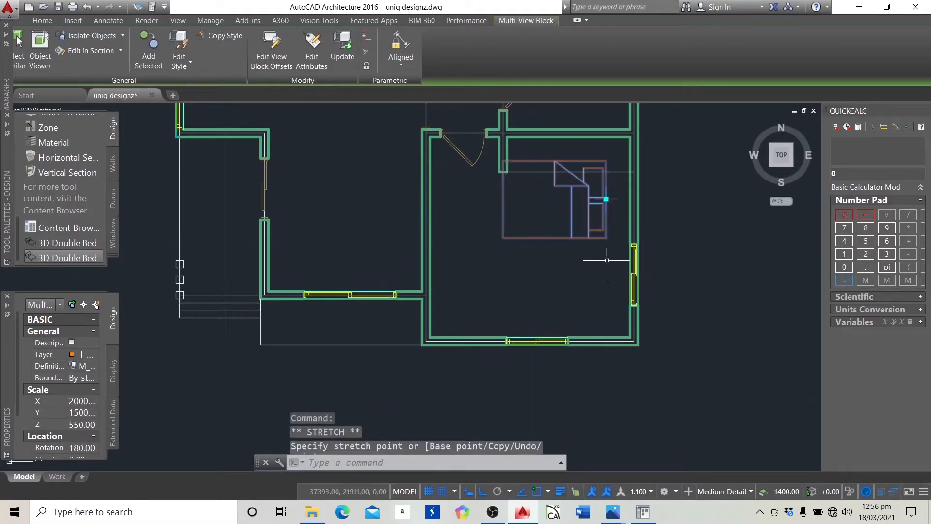
pyautogui.click(607, 199)
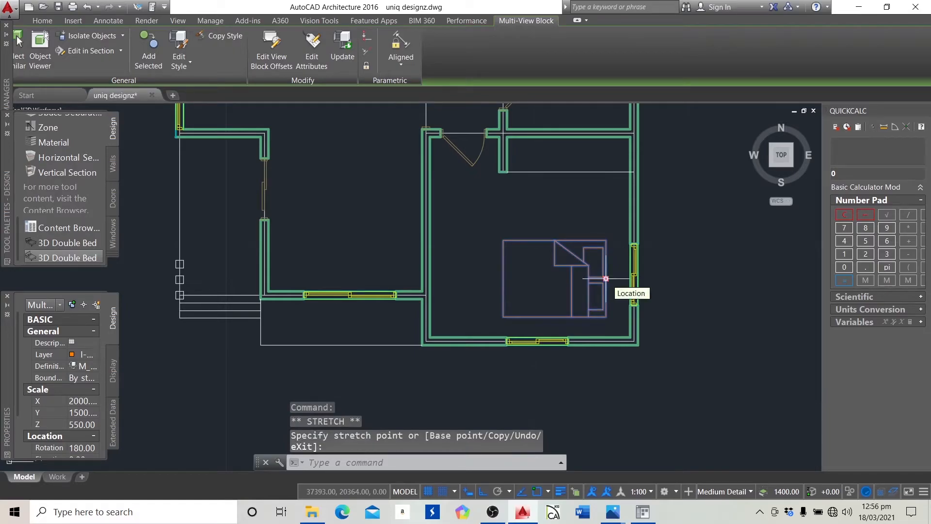
pyautogui.click(607, 279)
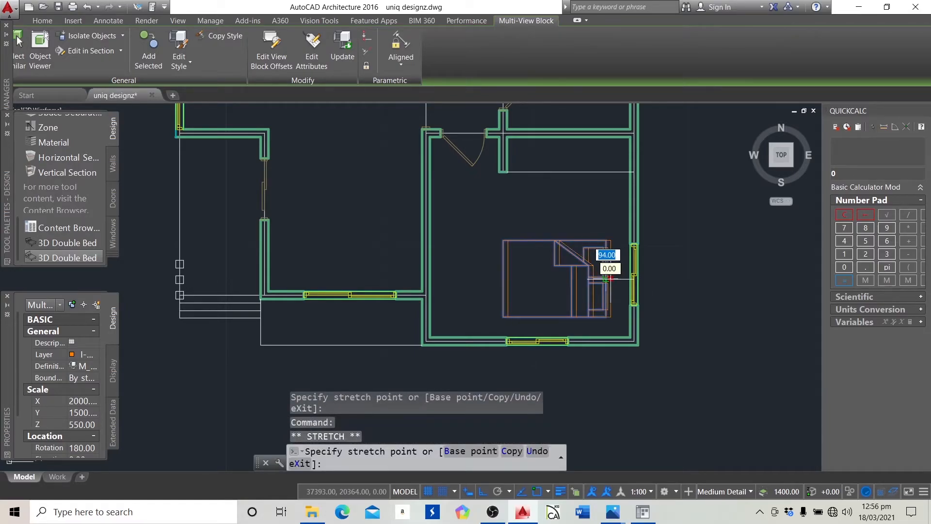
pyautogui.click(606, 278)
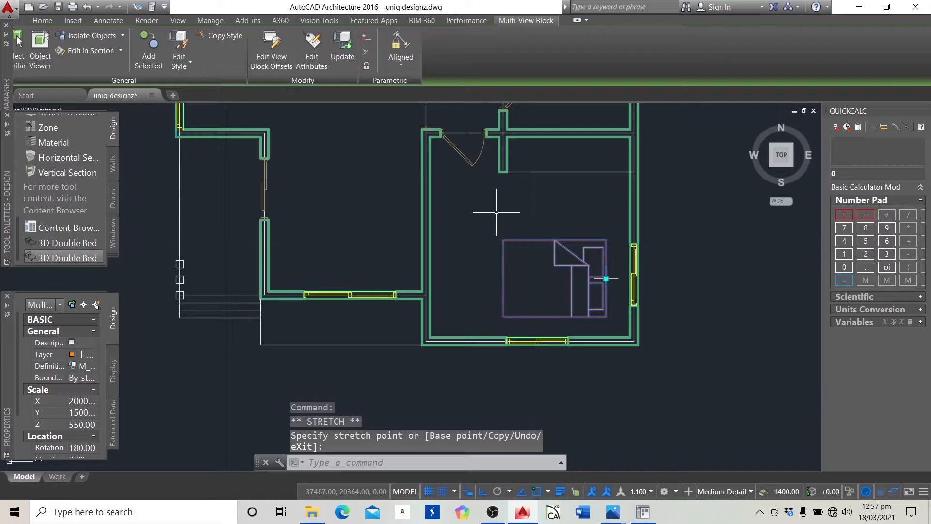
pyautogui.scroll(-2, 511, 111)
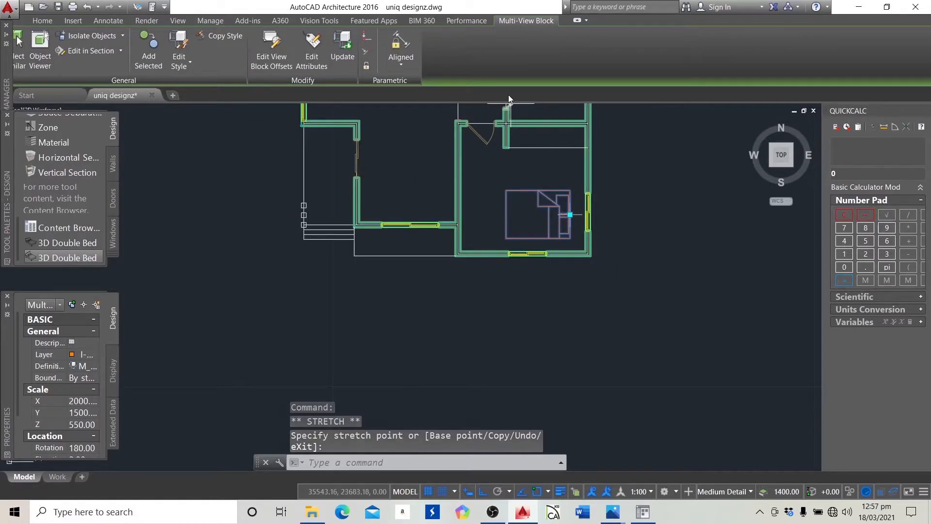
pyautogui.scroll(2, 516, 219)
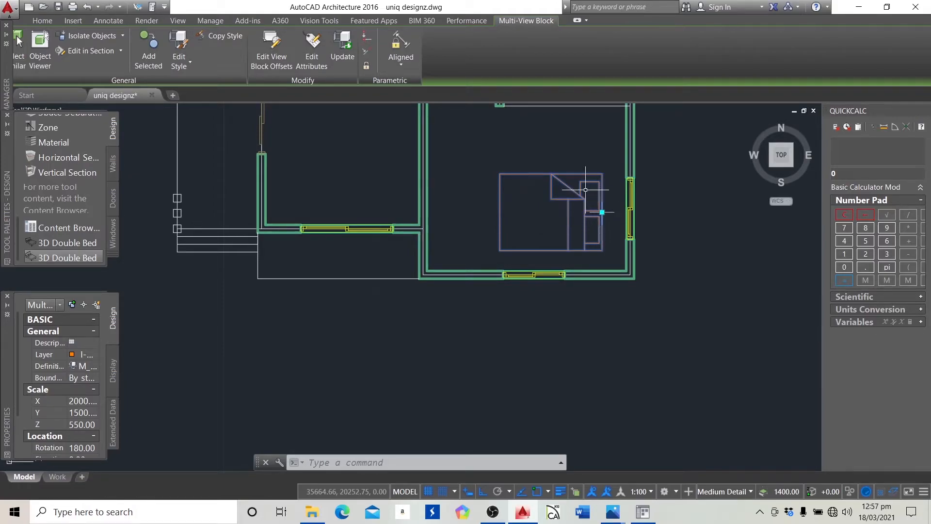
pyautogui.scroll(-2, 541, 269)
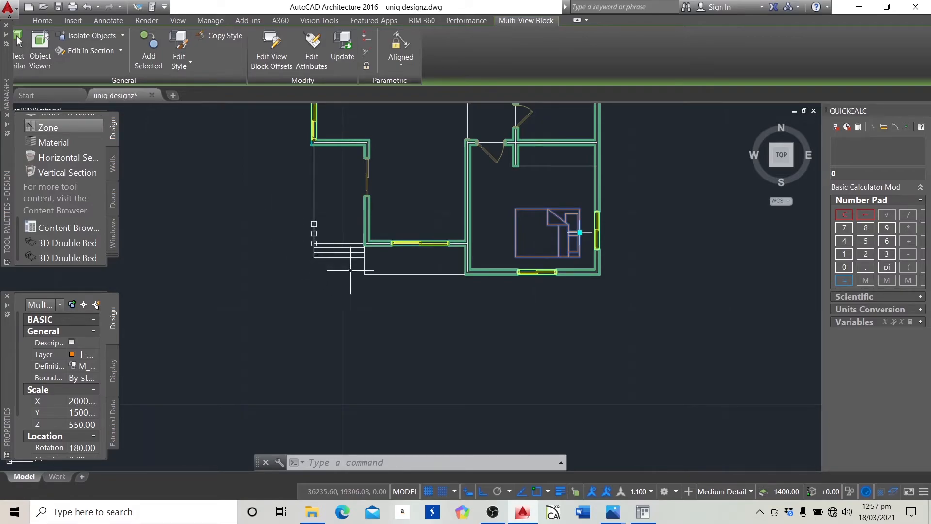
pyautogui.press('Escape')
pyautogui.scroll(-4, 429, 265)
pyautogui.scroll(4, 430, 266)
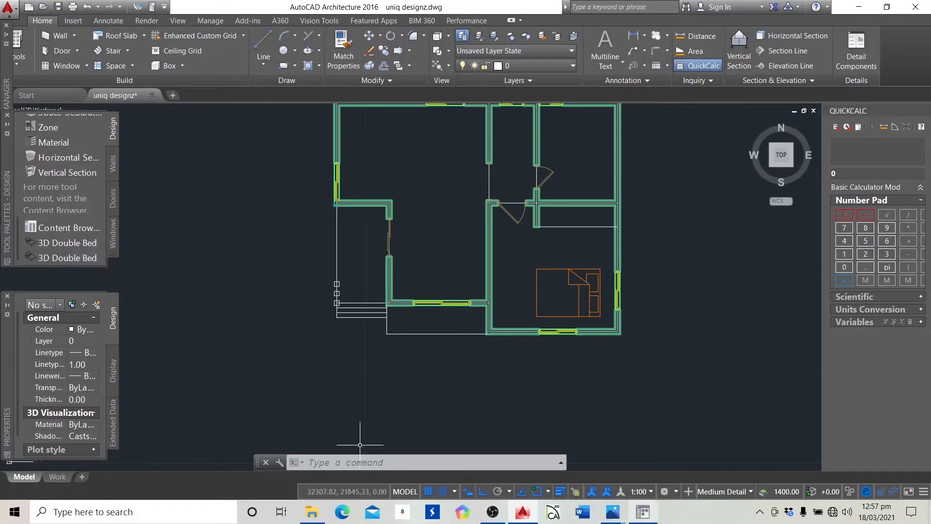
# Switch to the Content Browser and return from the bed results to the catalog library's search
pyautogui.click(638, 516)
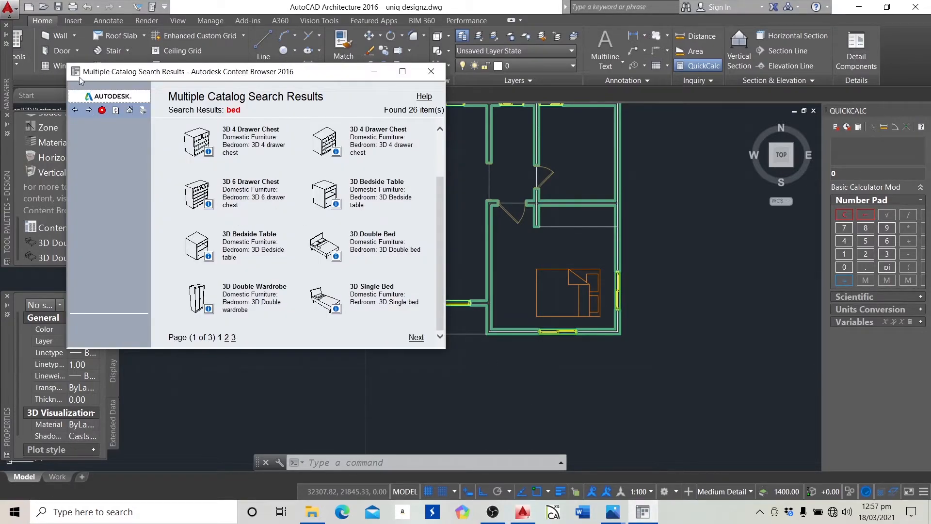
pyautogui.click(75, 109)
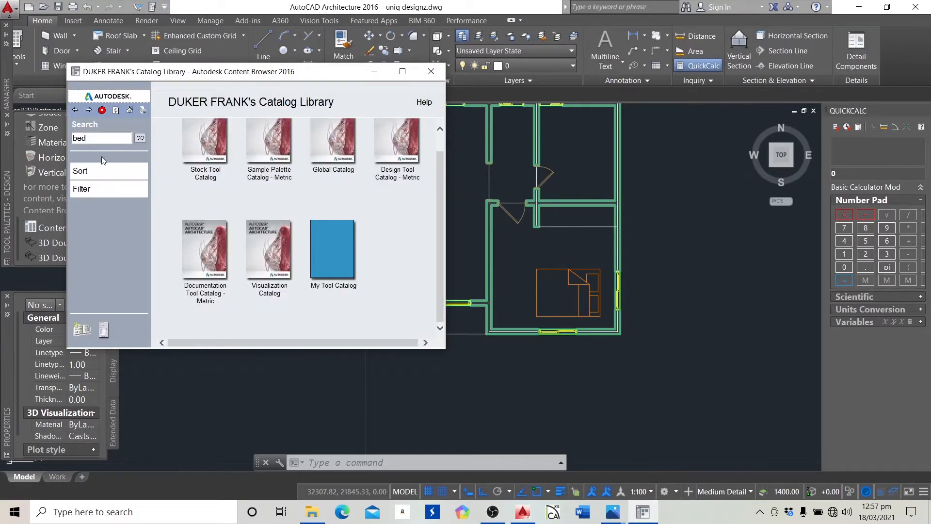
pyautogui.click(97, 136)
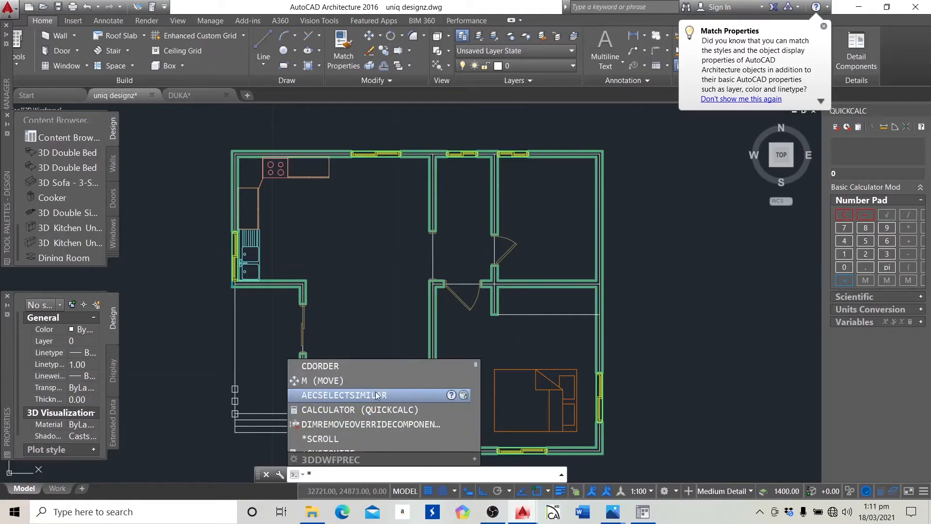
# Clear the stray asterisk entry from the command line
pyautogui.press('BackSpace')
pyautogui.press('Escape')
pyautogui.press('Escape')
pyautogui.press('Escape')
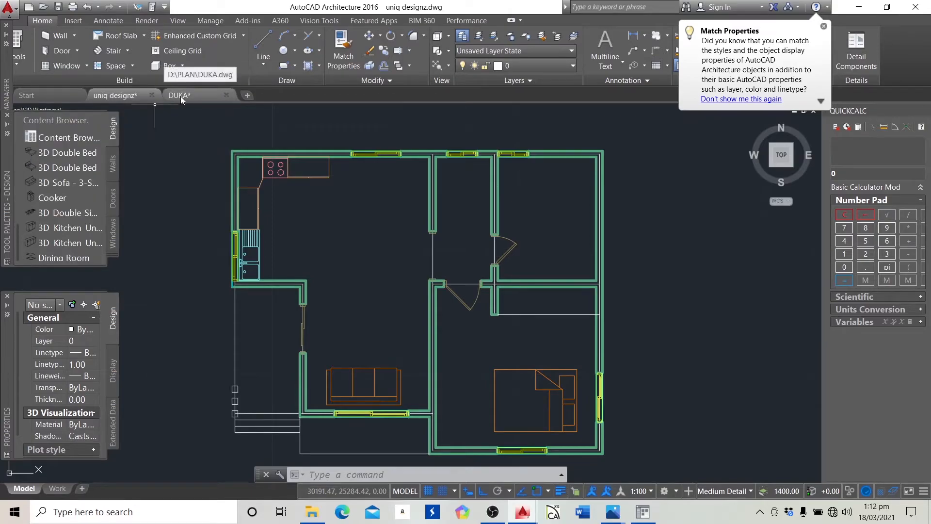
# Copy the round dining table with four rounded chairs from the Table & Chair section of the DUKA drawing
pyautogui.moveTo(182, 97)
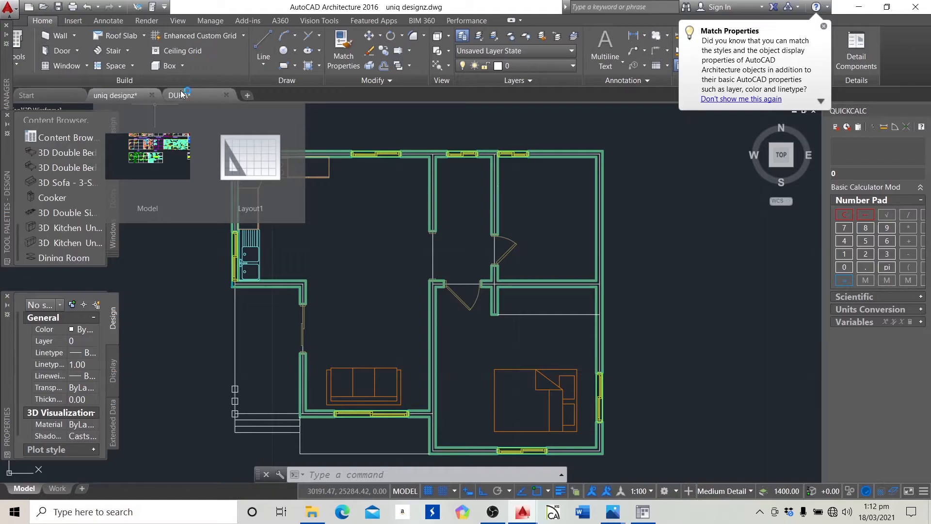
pyautogui.click(182, 94)
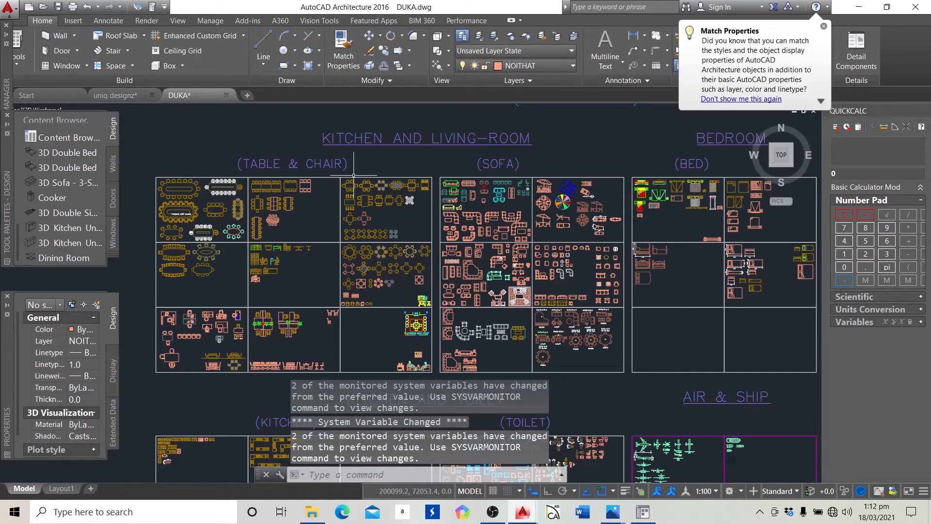
pyautogui.scroll(8, 500, 243)
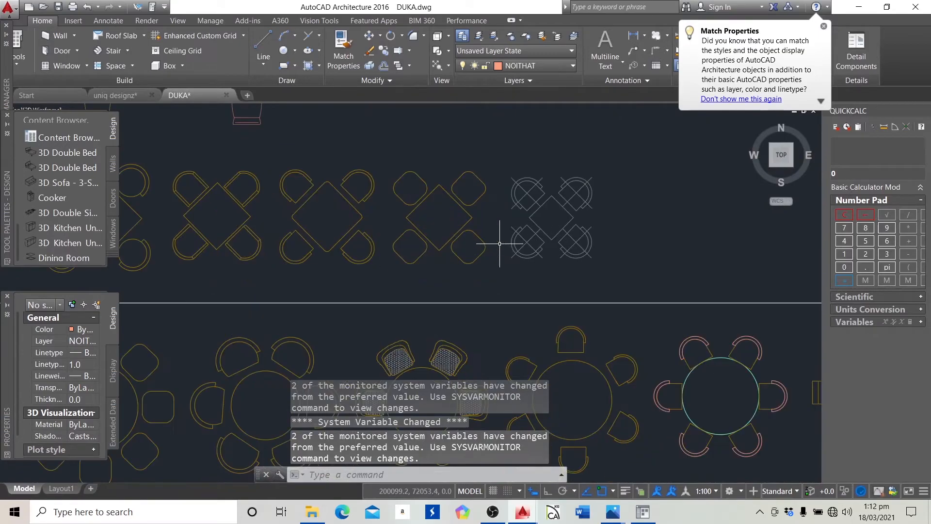
pyautogui.scroll(-6, 453, 218)
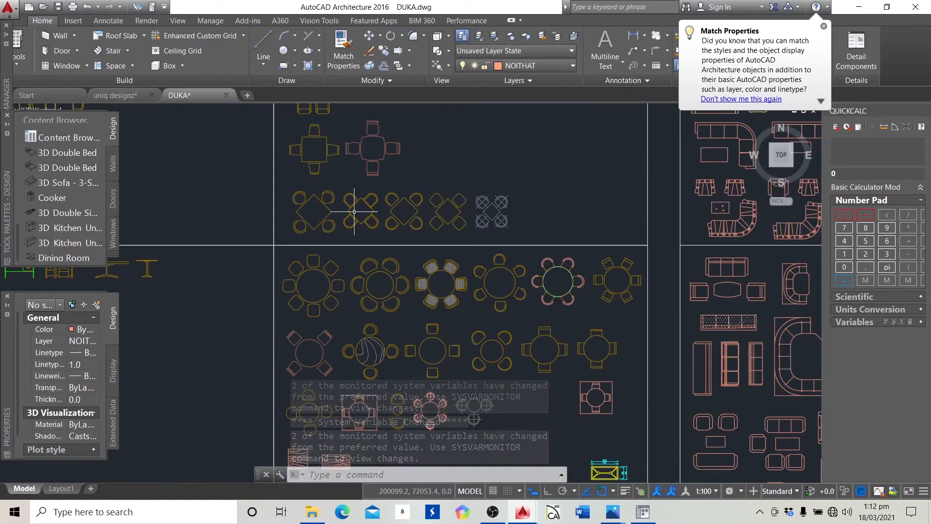
pyautogui.scroll(6, 471, 342)
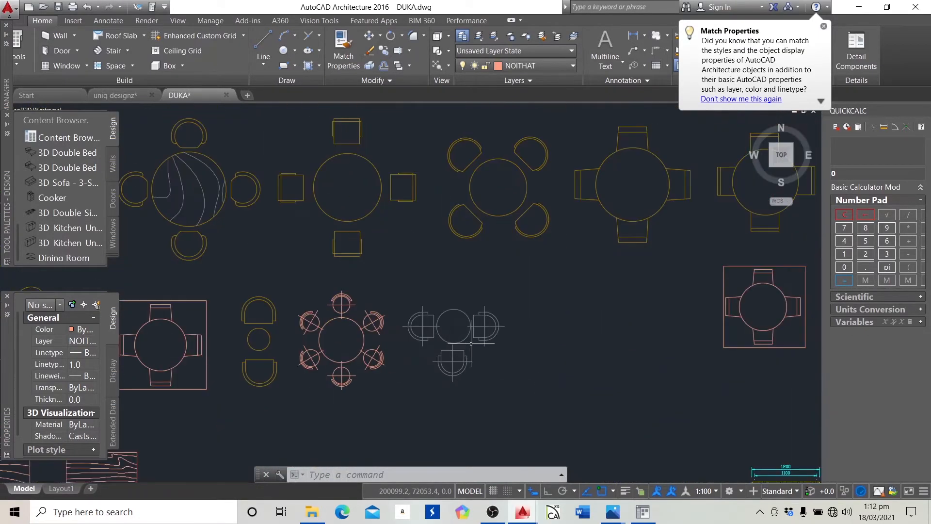
pyautogui.scroll(-4, 416, 333)
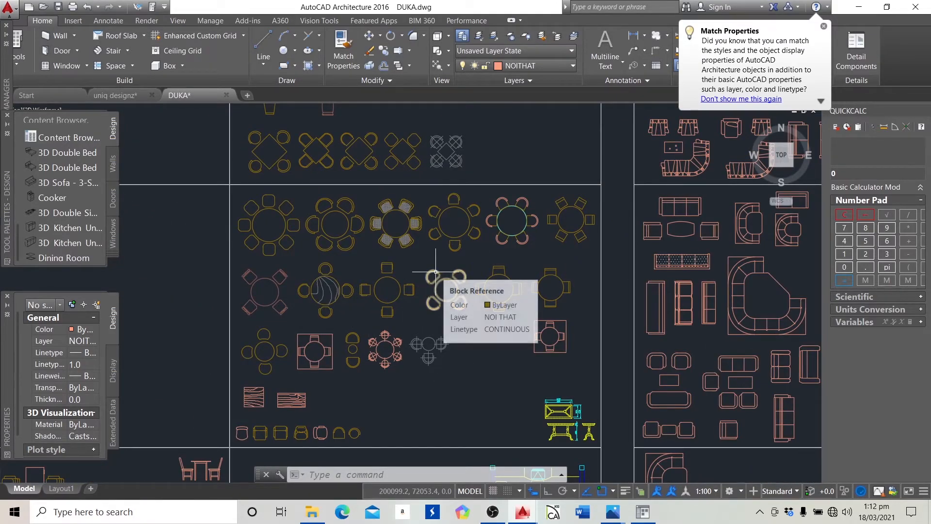
pyautogui.scroll(2, 445, 281)
pyautogui.scroll(-3, 444, 292)
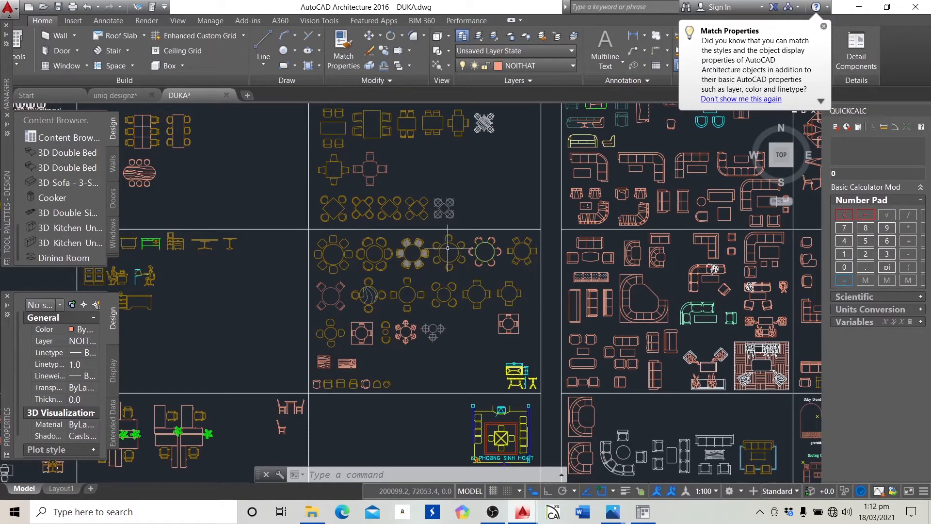
pyautogui.scroll(2, 448, 287)
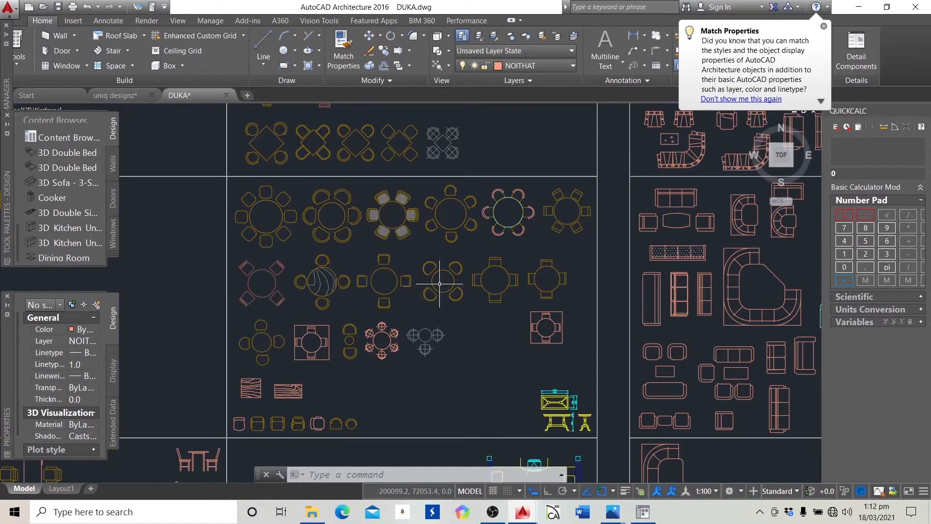
pyautogui.click(429, 263)
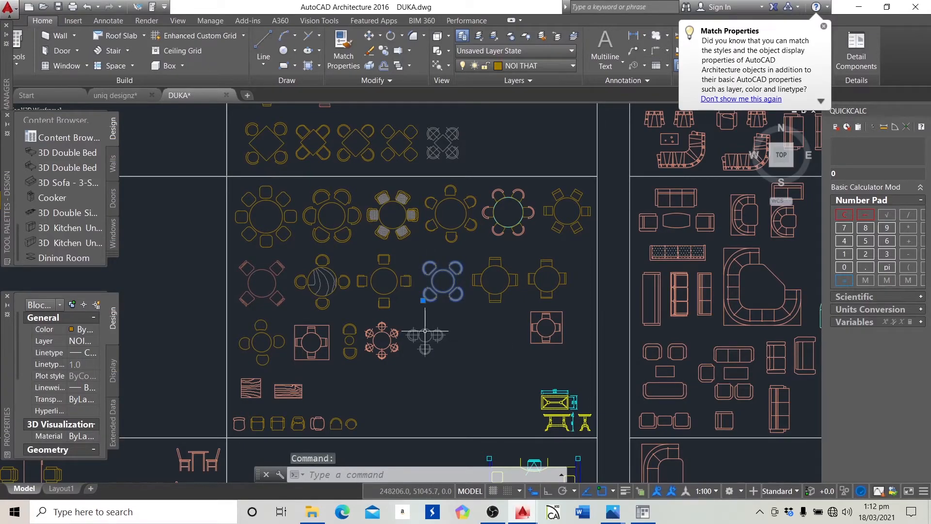
pyautogui.hotkey('ctrl', 'c')
# Paste the round four-chair dining table into the uniq designz plan, in the open area beside the kitchen units
pyautogui.click(112, 96)
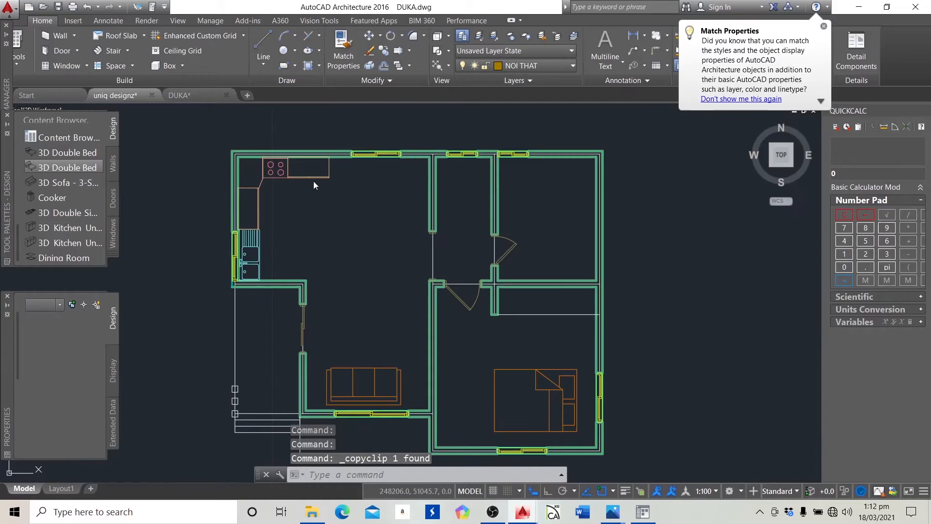
pyautogui.hotkey('ctrl', 'v')
pyautogui.scroll(3, 344, 254)
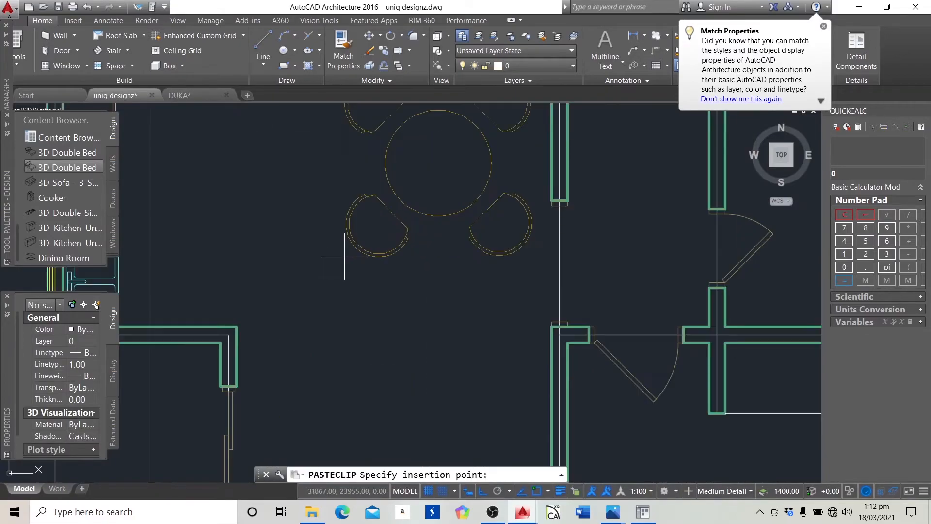
pyautogui.scroll(-3, 331, 254)
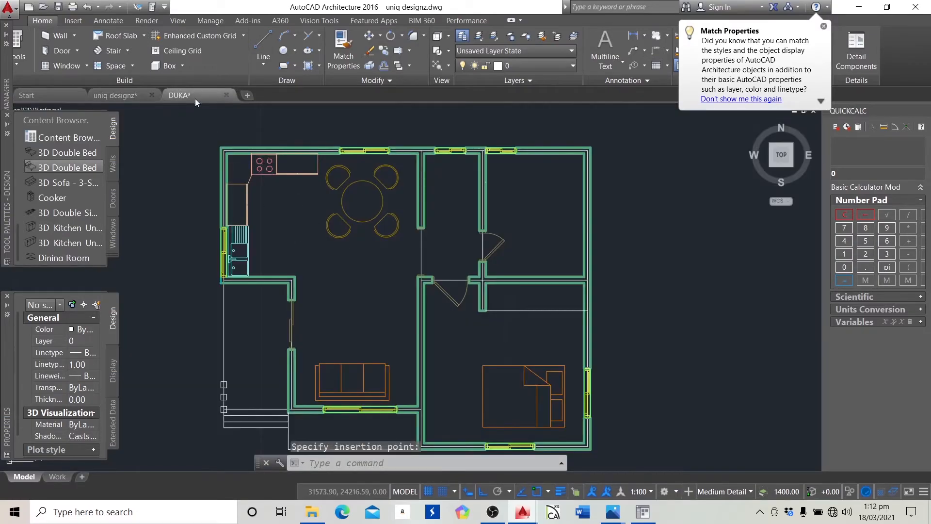
# Copy the red oval washbasin, shown in plan view, from the Toilet section of the DUKA drawing
pyautogui.click(180, 96)
pyautogui.scroll(-4, 598, 296)
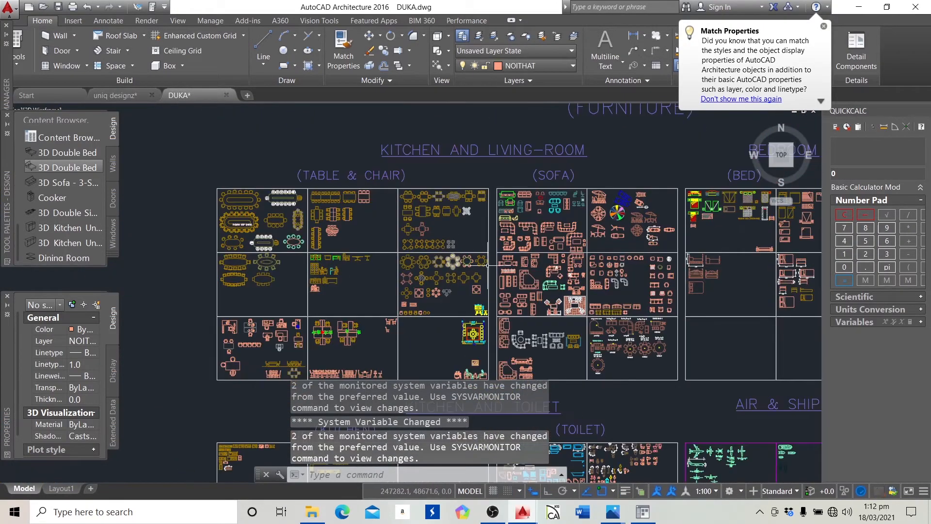
pyautogui.scroll(-5, 551, 237)
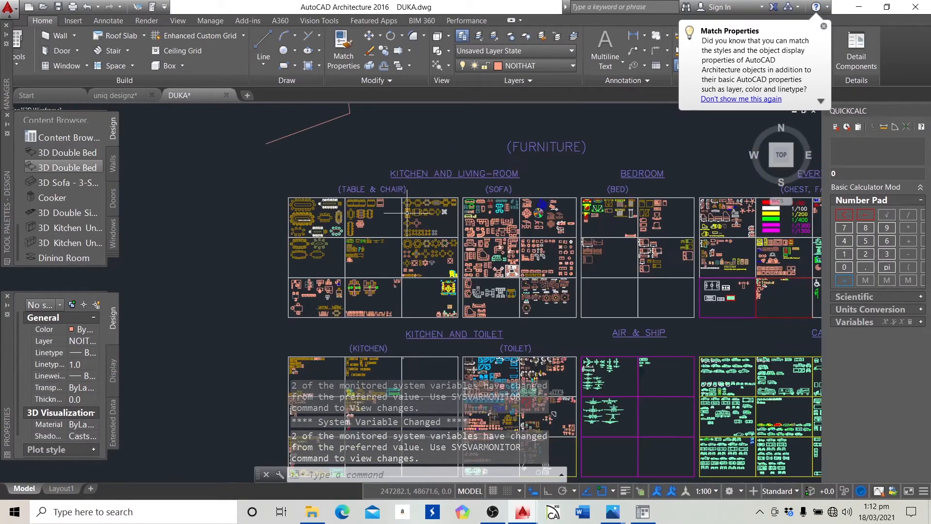
pyautogui.scroll(6, 454, 295)
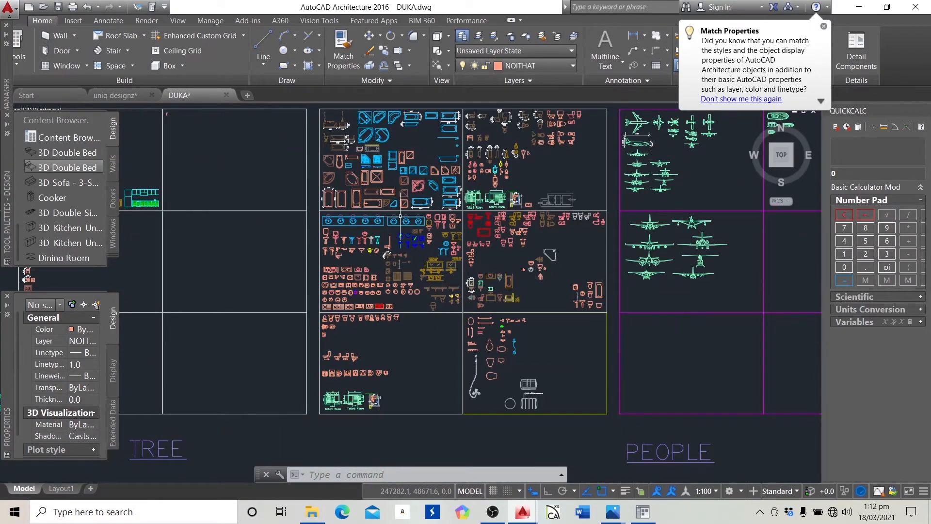
pyautogui.scroll(-3, 400, 215)
pyautogui.scroll(2, 404, 194)
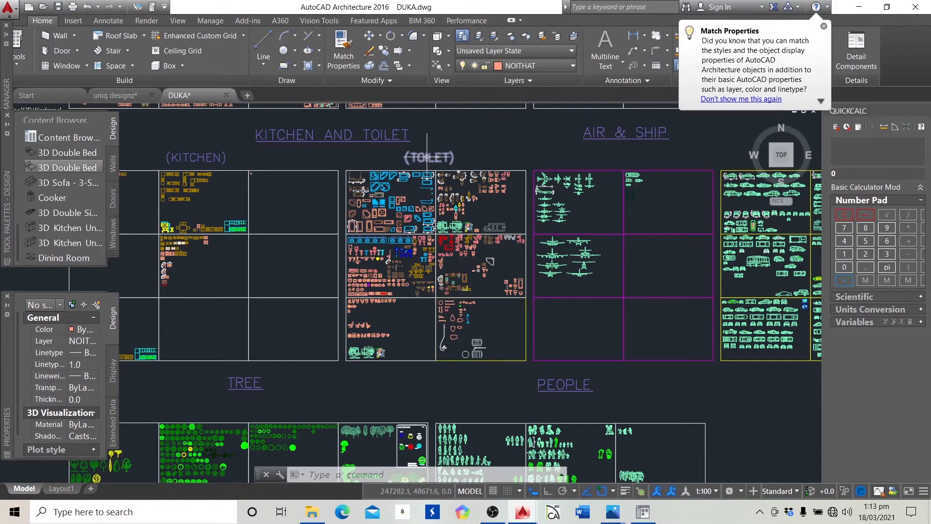
pyautogui.scroll(4, 383, 214)
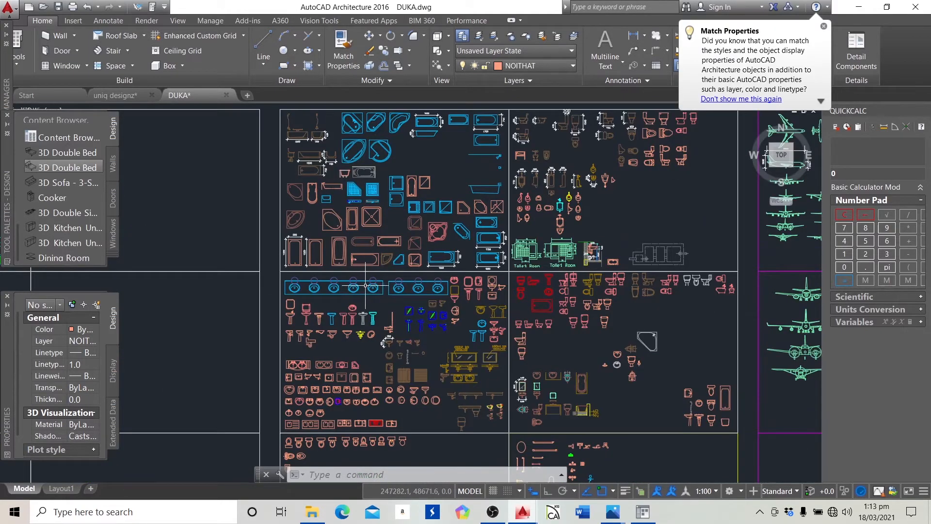
pyautogui.scroll(2, 349, 321)
pyautogui.scroll(-4, 329, 279)
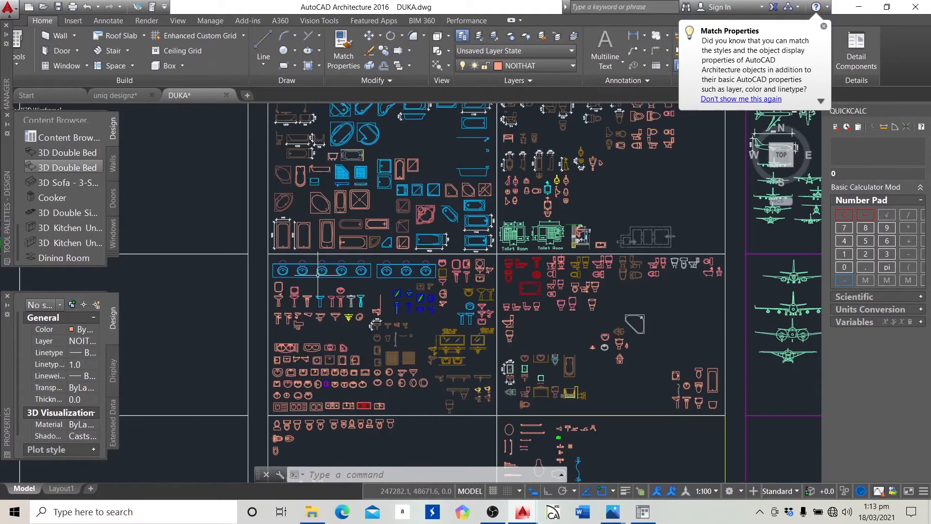
pyautogui.scroll(6, 485, 266)
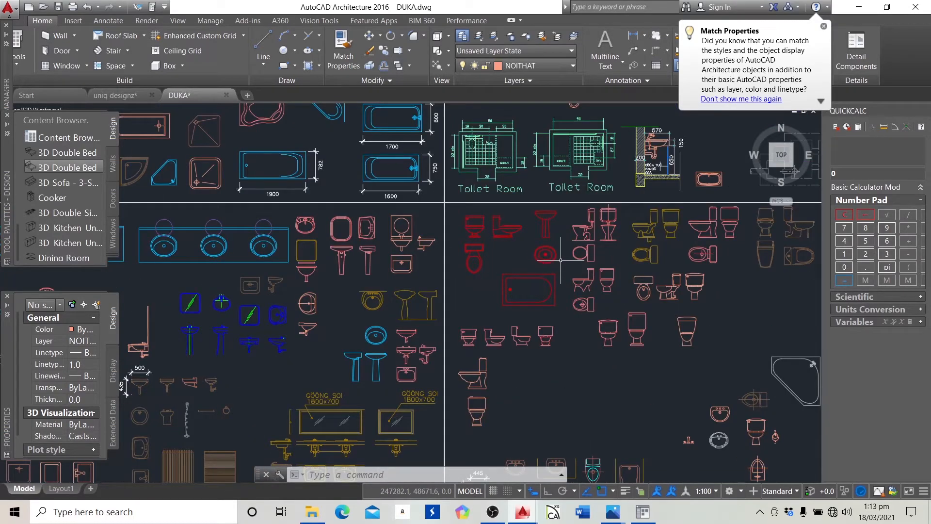
pyautogui.click(550, 261)
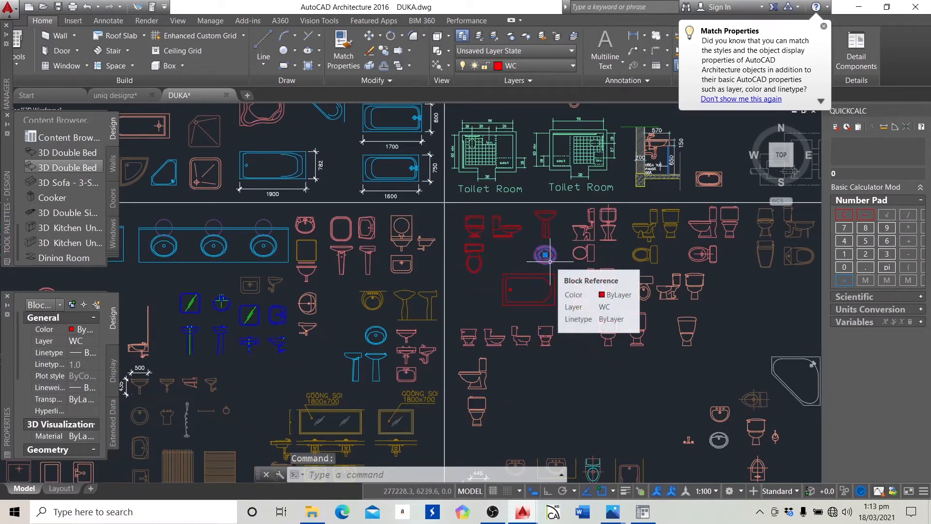
pyautogui.hotkey('ctrl', 'c')
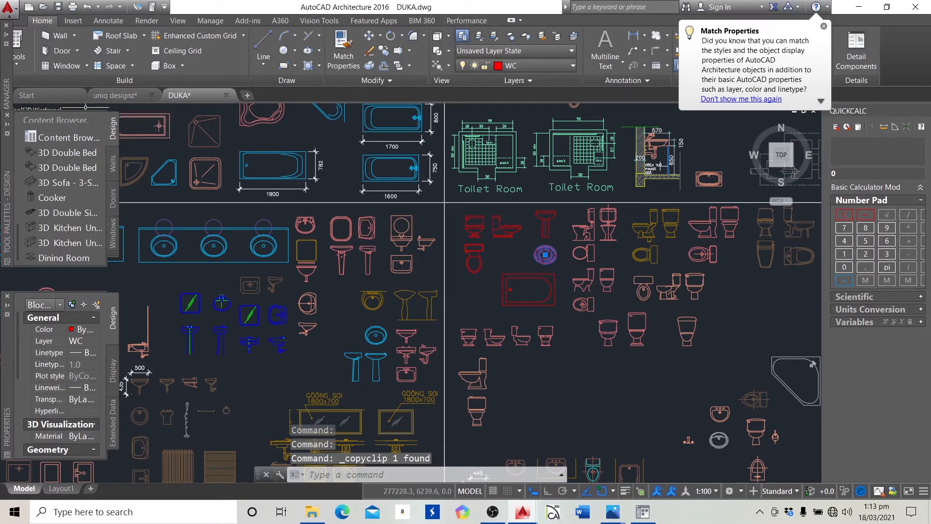
# Paste the oval washbasin into the bathroom of the uniq designz plan, against its lower wall, and shift it slightly away from the door
pyautogui.click(116, 95)
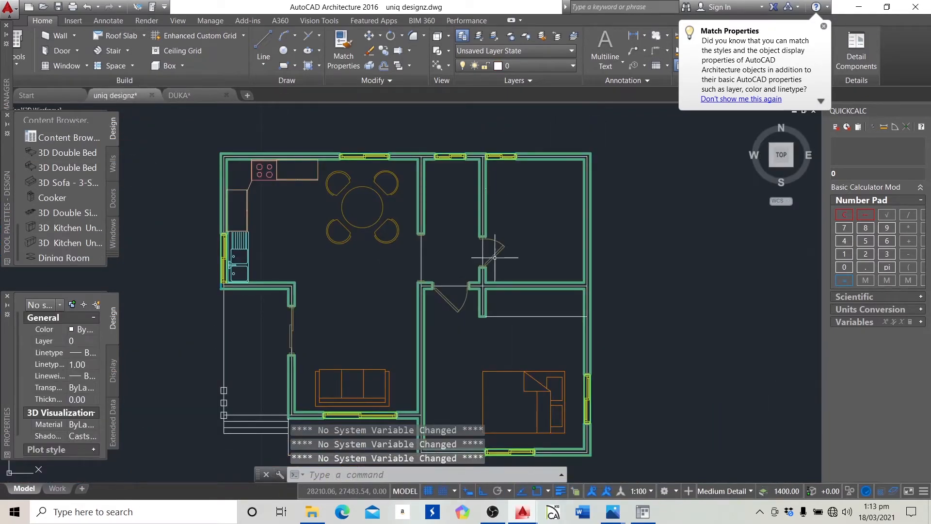
pyautogui.scroll(3, 508, 267)
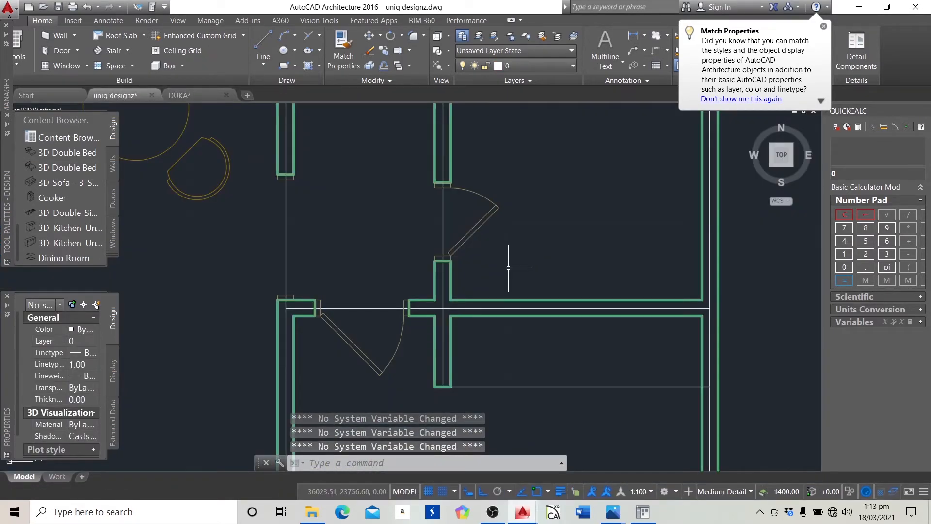
pyautogui.hotkey('ctrl', 'v')
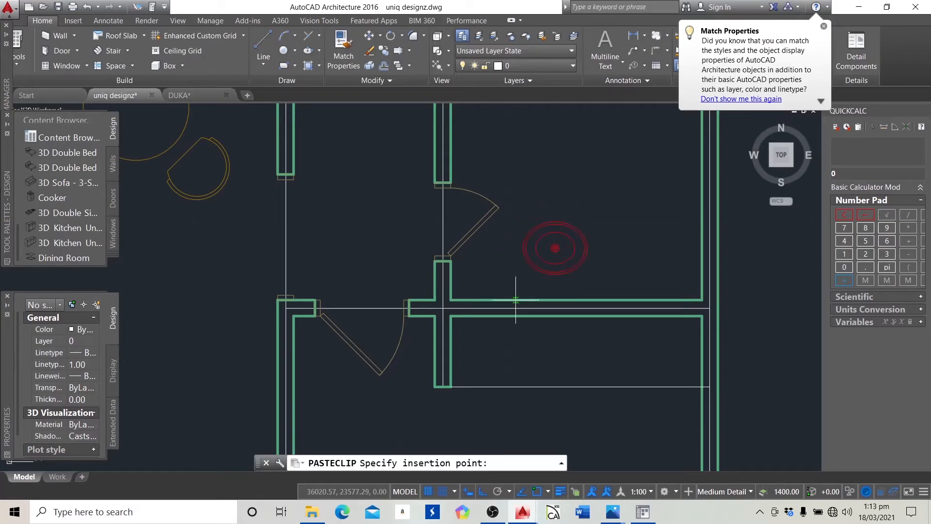
pyautogui.click(471, 326)
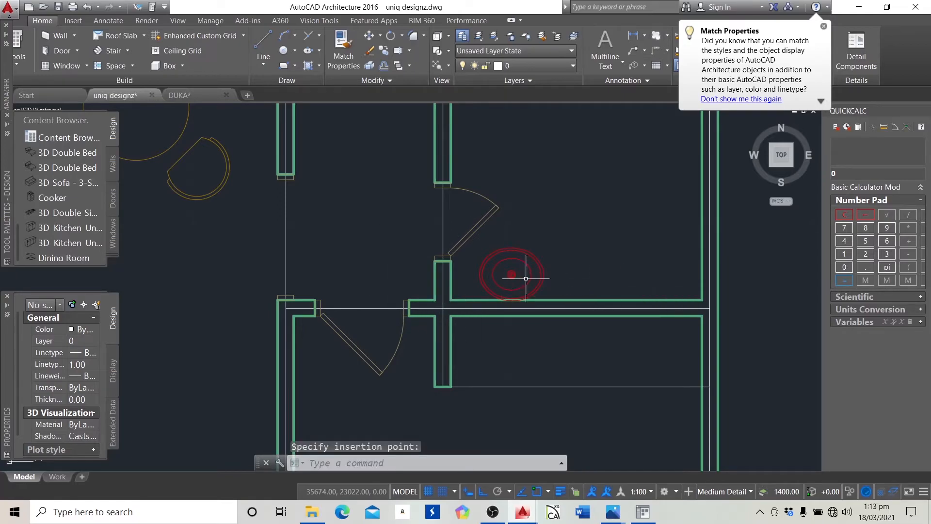
pyautogui.click(511, 274)
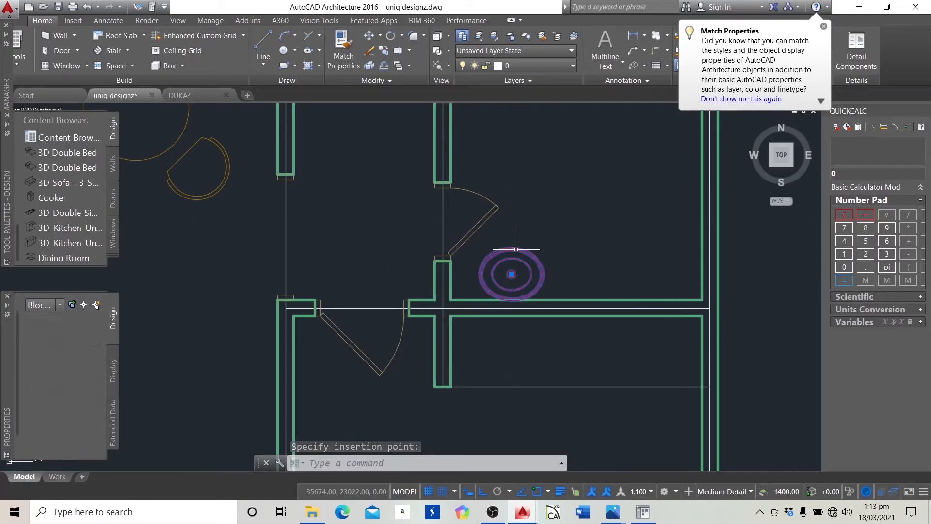
pyautogui.click(511, 274)
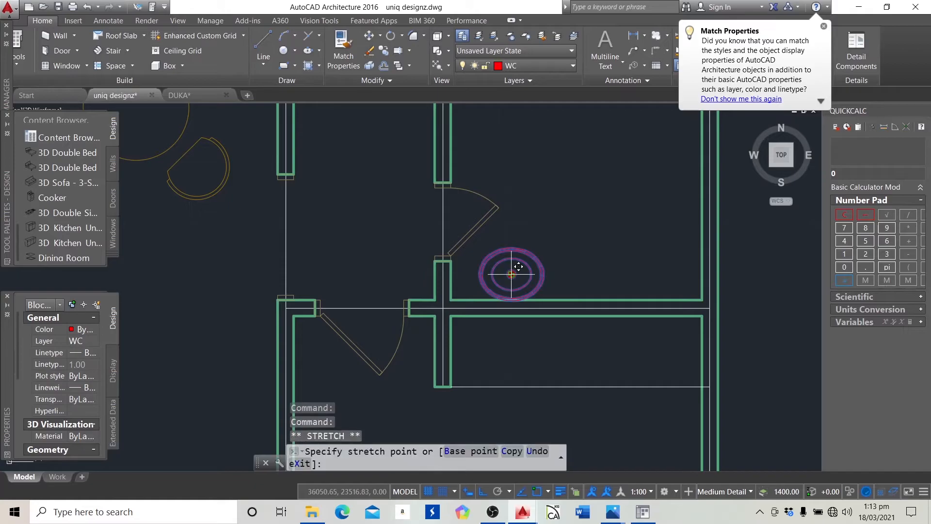
pyautogui.click(541, 275)
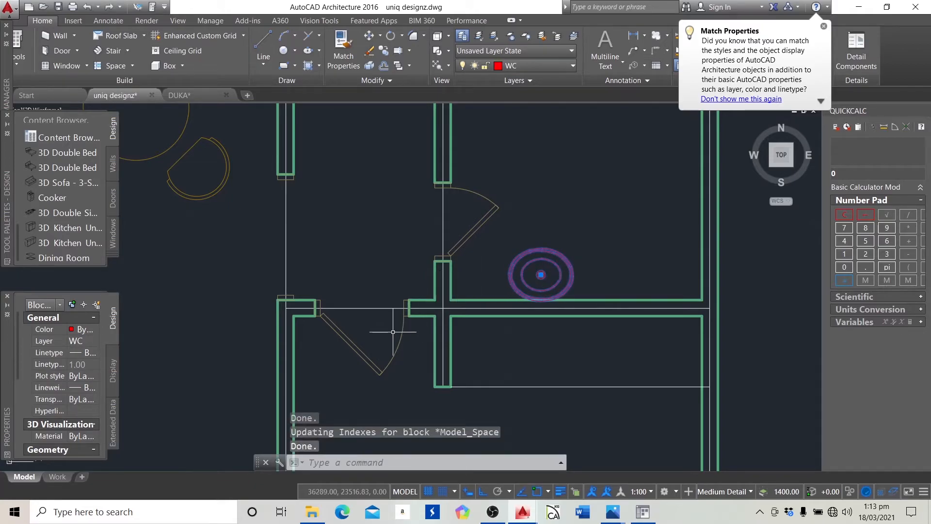
pyautogui.press('Escape')
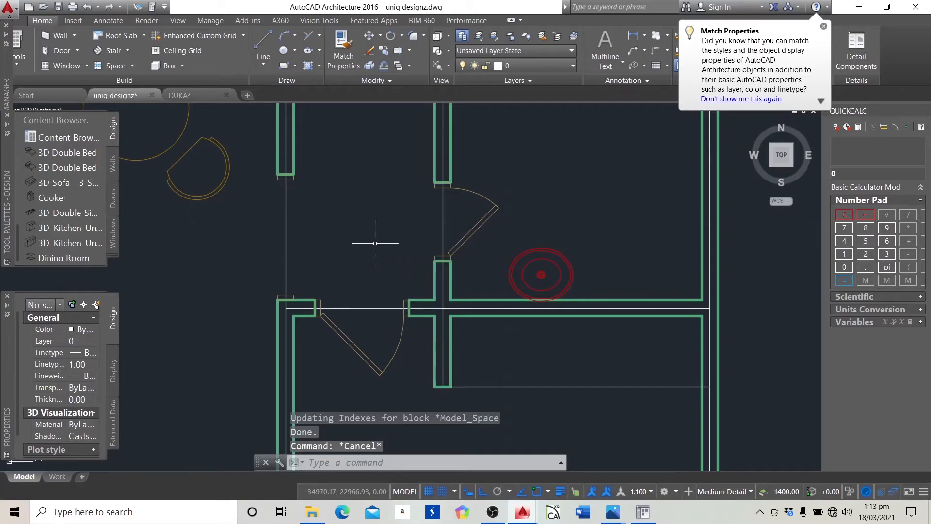
# Copy the red plan-view toilet from the DUKA drawing and paste it beside the washbasin in the uniq designz bathroom
pyautogui.click(195, 96)
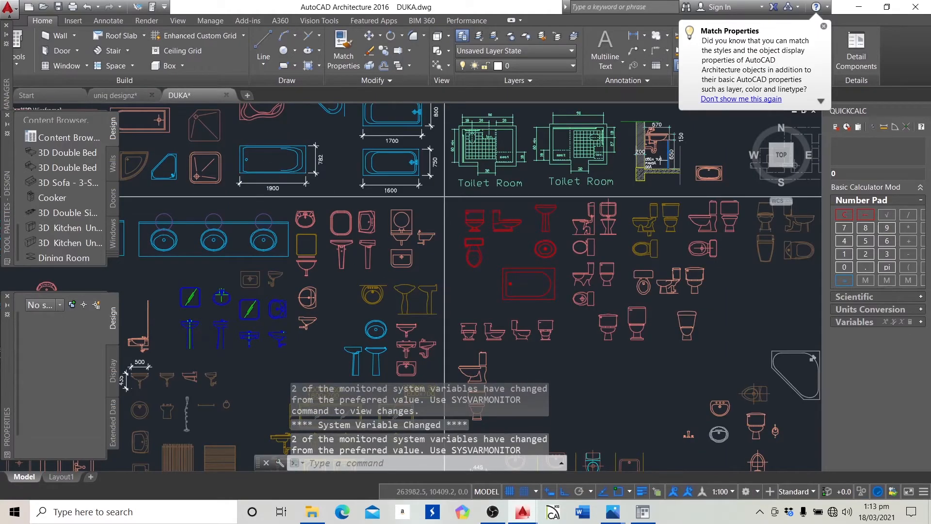
pyautogui.click(465, 267)
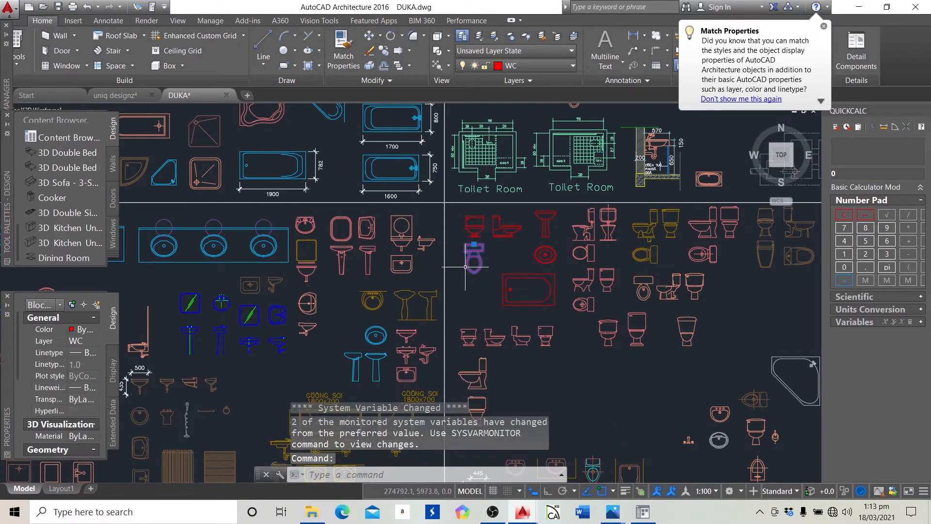
pyautogui.hotkey('ctrl', 'c')
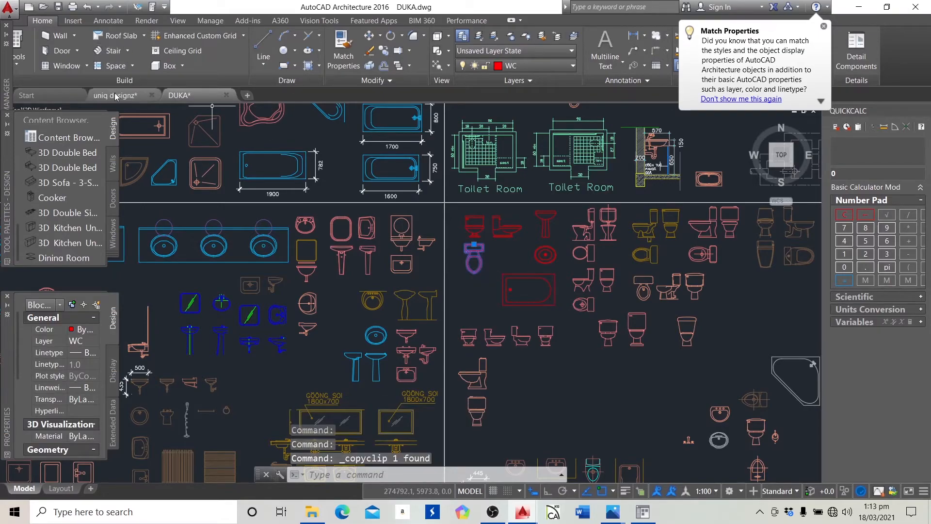
pyautogui.click(132, 97)
pyautogui.hotkey('ctrl', 'v')
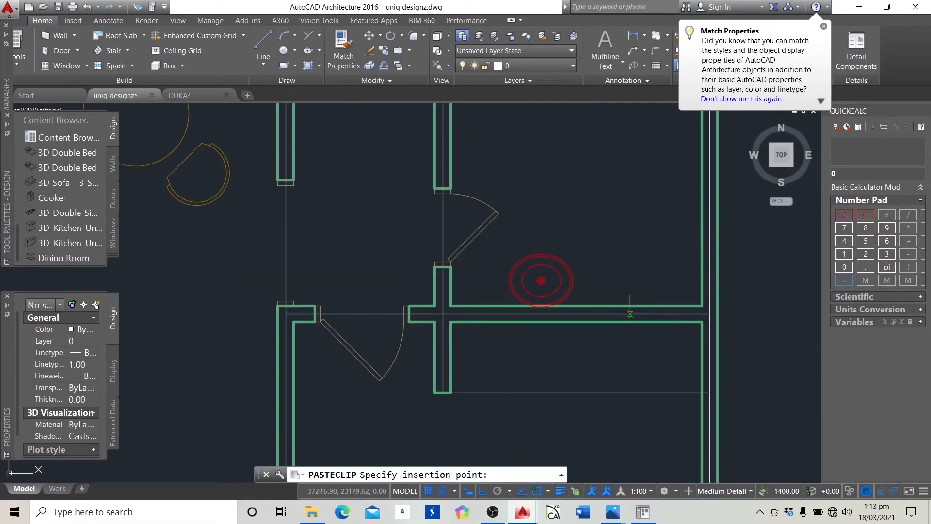
pyautogui.click(582, 284)
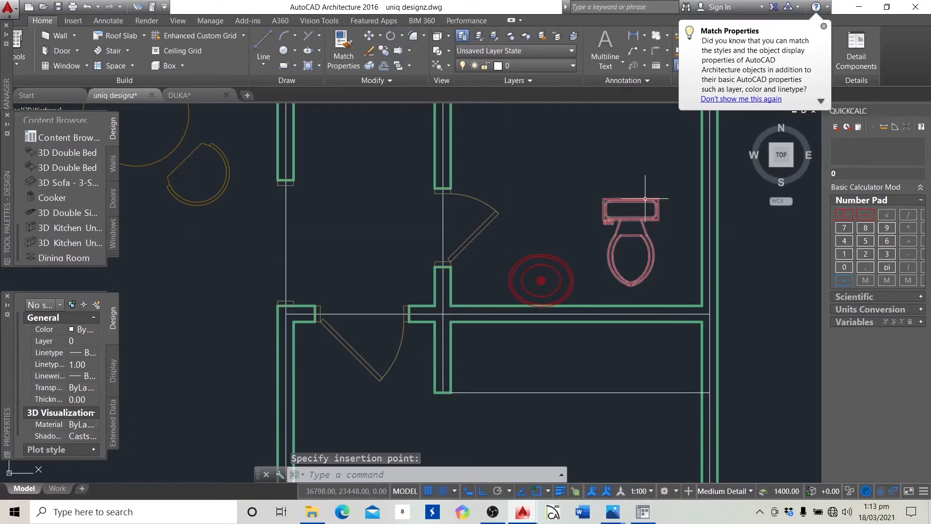
# Rotate the toilet by 270 degrees about the front of its bowl, so the cistern faces the right-hand outer wall
pyautogui.click(643, 199)
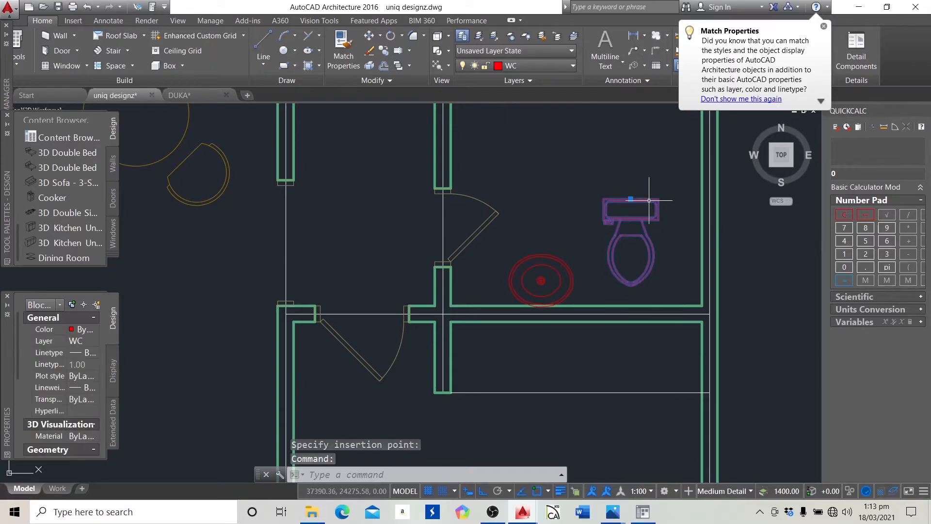
pyautogui.click(394, 37)
pyautogui.click(633, 284)
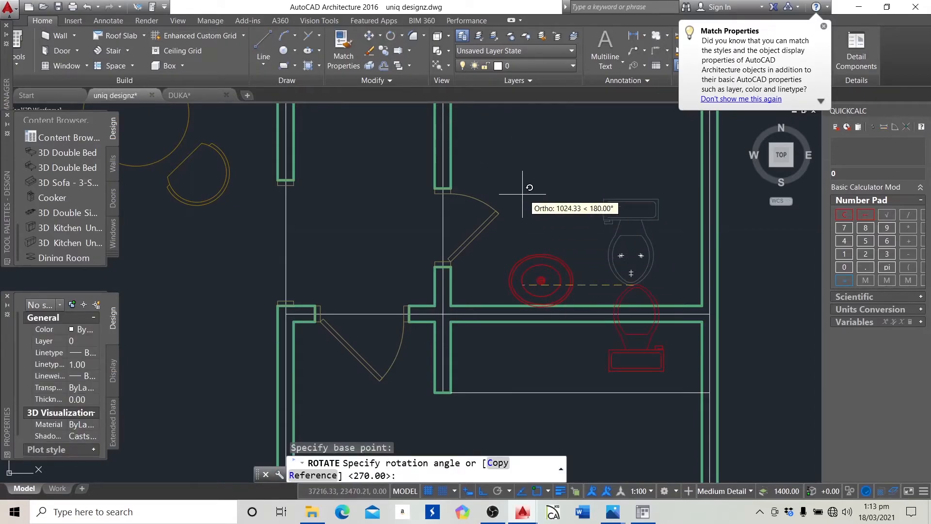
pyautogui.click(631, 420)
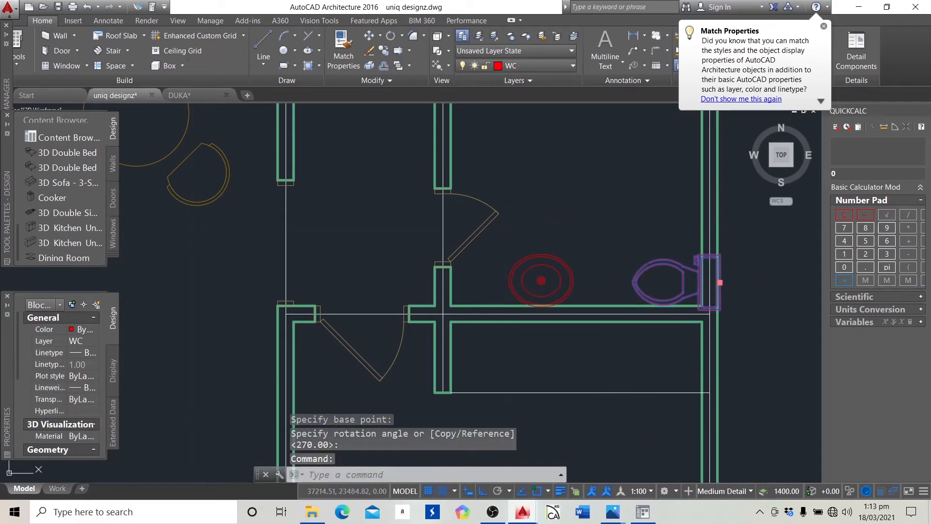
# Move the toilet by its cistern grip onto the inner face of the bathroom's right-hand outer wall
pyautogui.click(720, 281)
pyautogui.scroll(6, 698, 272)
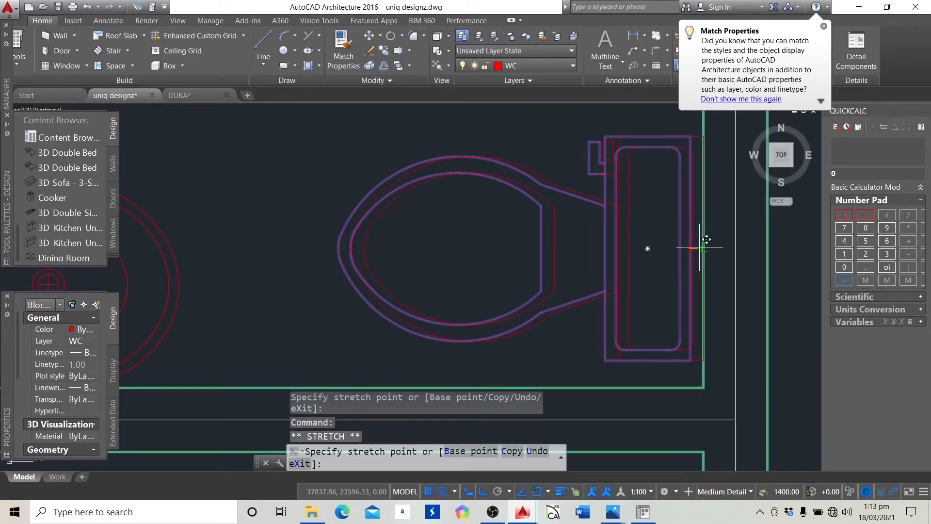
pyautogui.scroll(-4, 631, 257)
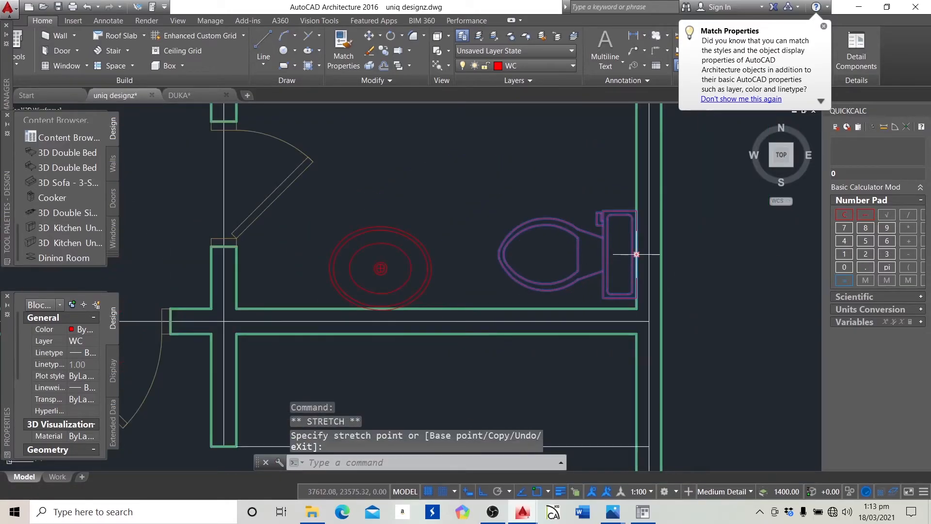
# Slide the toilet upward along the outer wall, farther from the bathroom's lower wall, and clear the selection
pyautogui.click(636, 254)
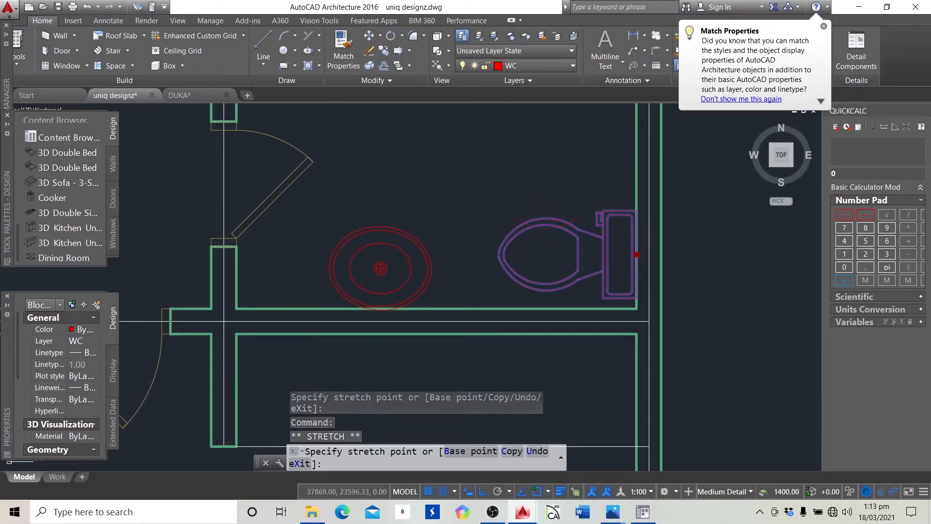
pyautogui.click(635, 195)
pyautogui.scroll(-5, 563, 239)
pyautogui.scroll(4, 572, 238)
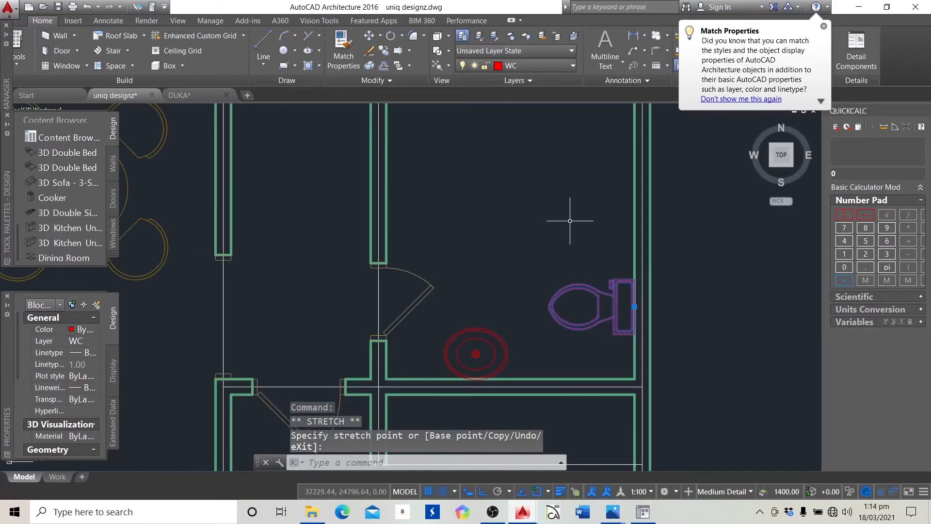
pyautogui.click(634, 306)
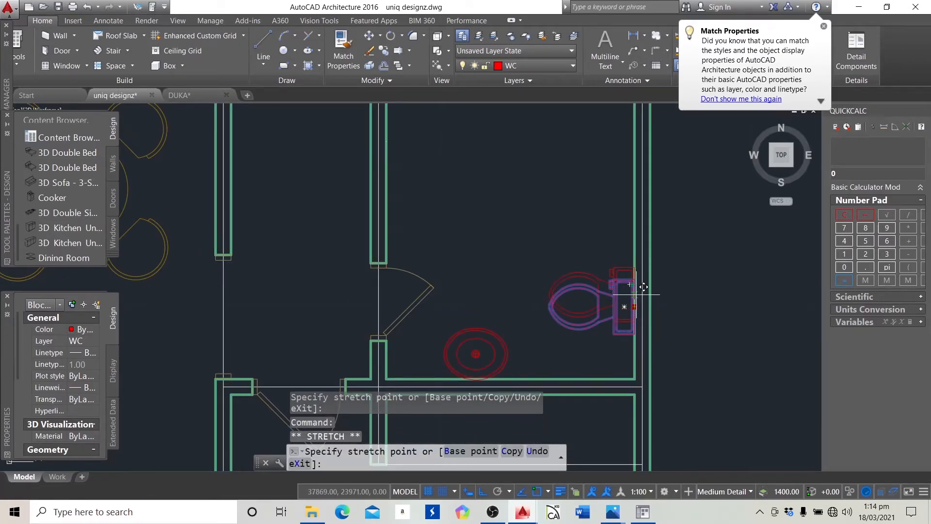
pyautogui.click(634, 295)
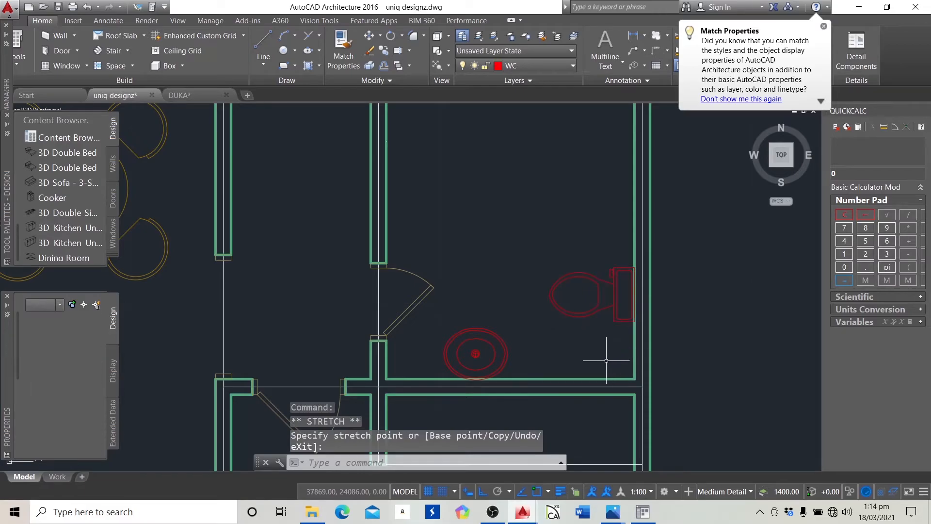
pyautogui.press('Escape')
pyautogui.press('Escape')
pyautogui.press('Escape')
# Switch to the DUKA drawing and look through its bathtub and shower tray blocks for one suited to the bathroom
pyautogui.scroll(-4, 548, 328)
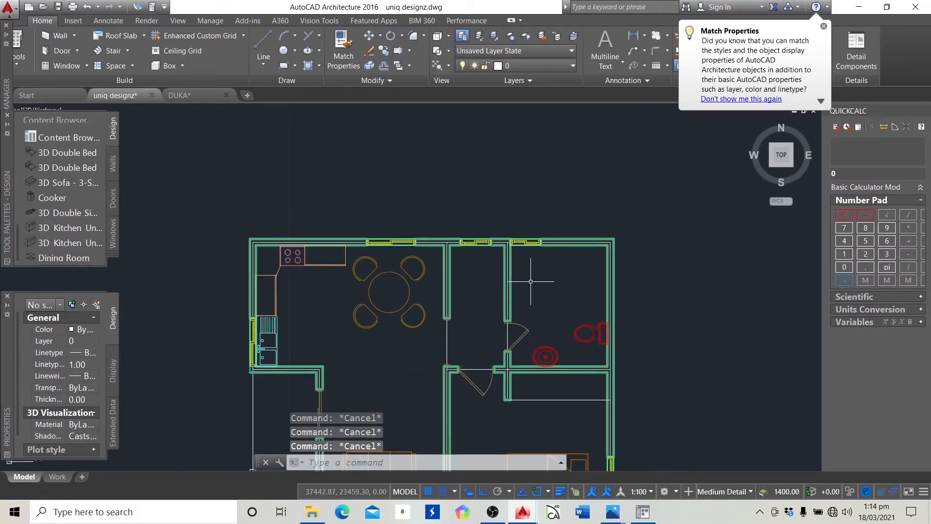
pyautogui.scroll(4, 530, 281)
pyautogui.scroll(-4, 522, 288)
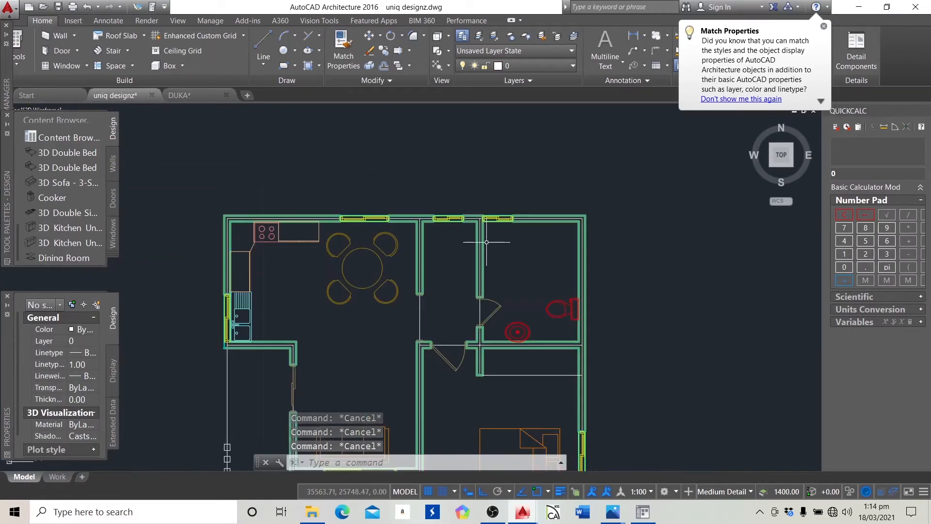
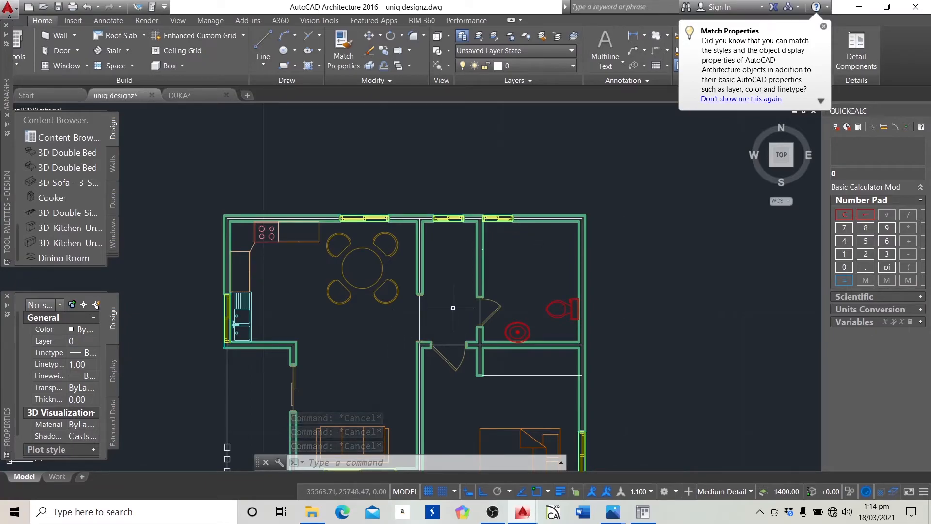
pyautogui.click(183, 95)
pyautogui.scroll(-1, 424, 199)
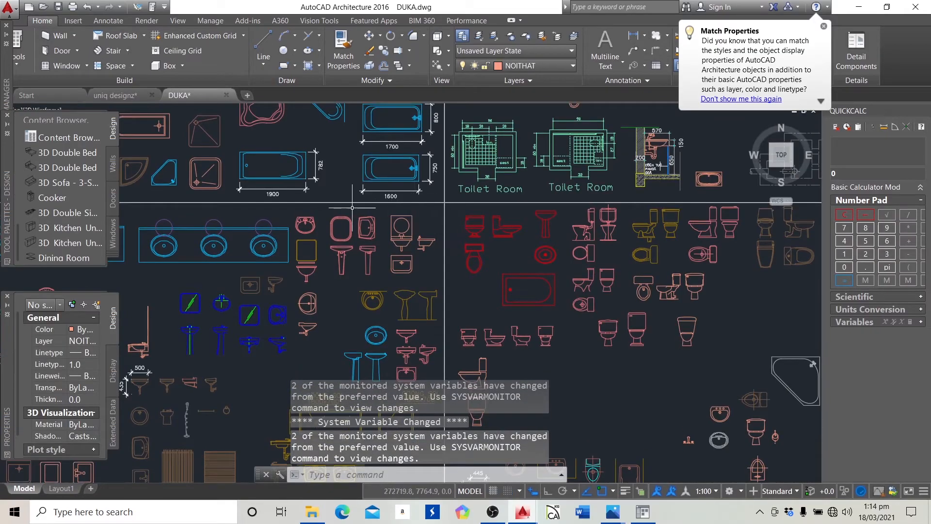
pyautogui.scroll(-1, 538, 265)
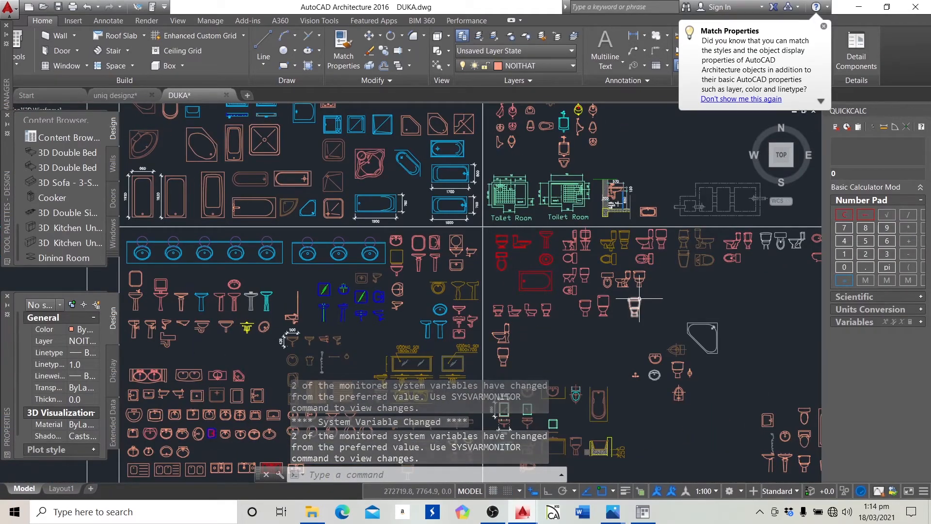
pyautogui.scroll(-3, 611, 291)
pyautogui.scroll(4, 533, 228)
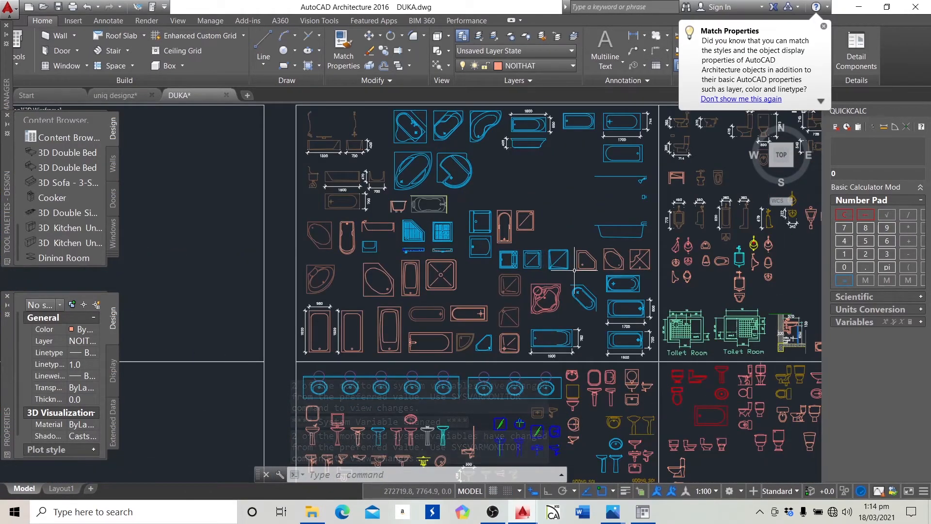
pyautogui.scroll(2, 575, 270)
pyautogui.scroll(-3, 362, 171)
pyautogui.scroll(3, 259, 214)
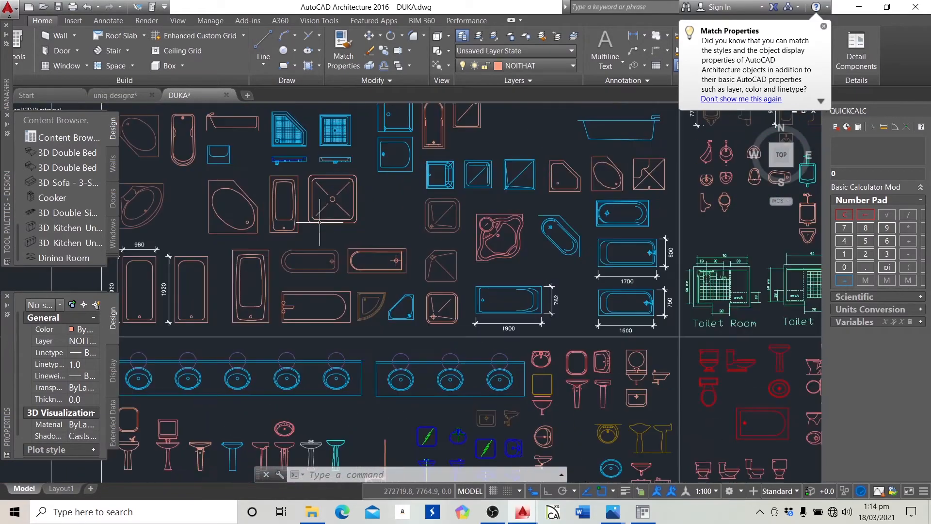
pyautogui.scroll(2, 259, 213)
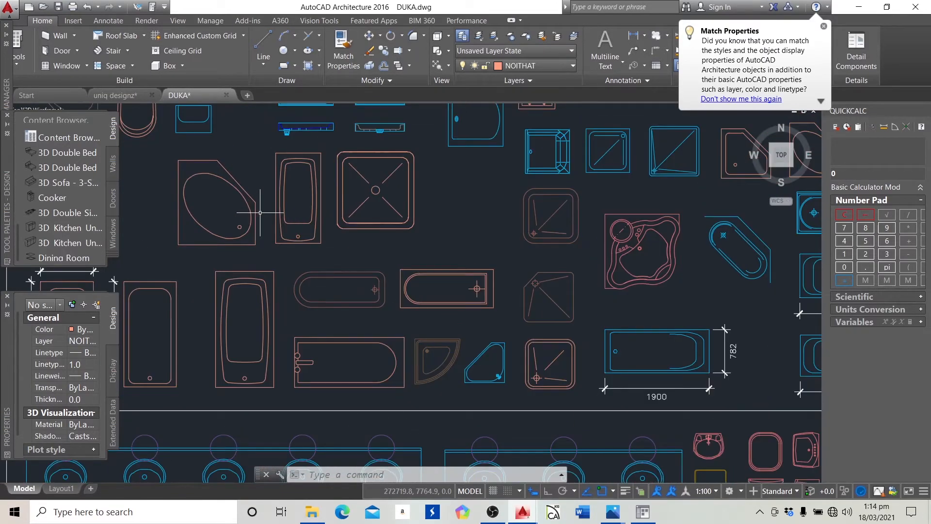
pyautogui.scroll(-2, 378, 230)
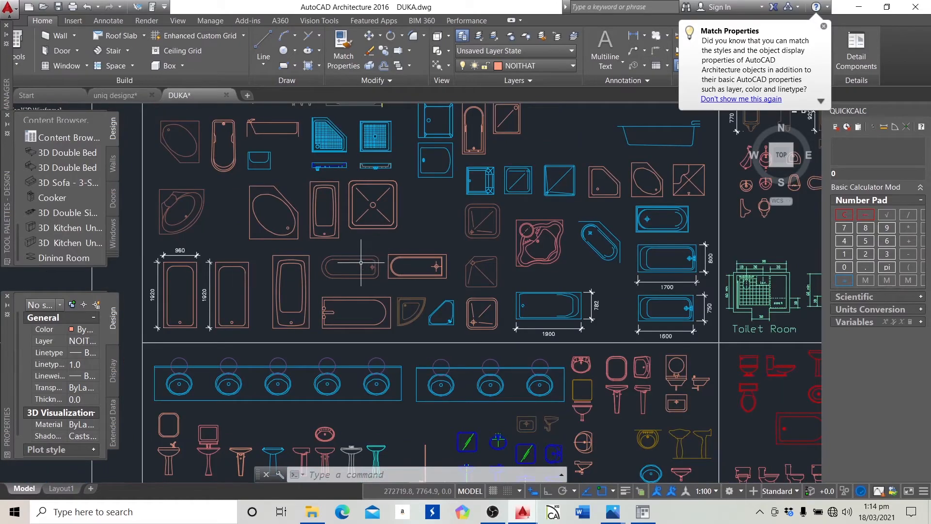
pyautogui.scroll(3, 285, 291)
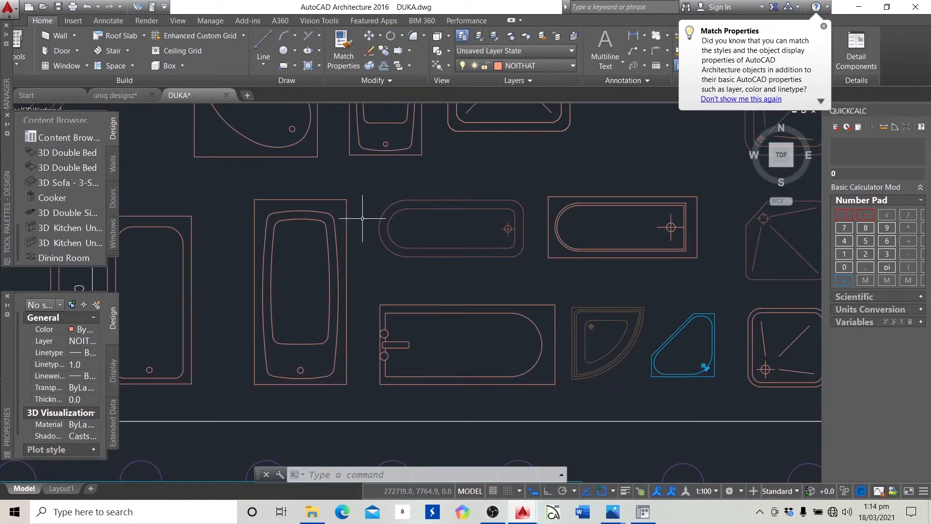
# Copy the upright rectangular bathtub with the tapered double-outlined basin from DUKA and paste it into the uniq designz bathroom
pyautogui.click(335, 226)
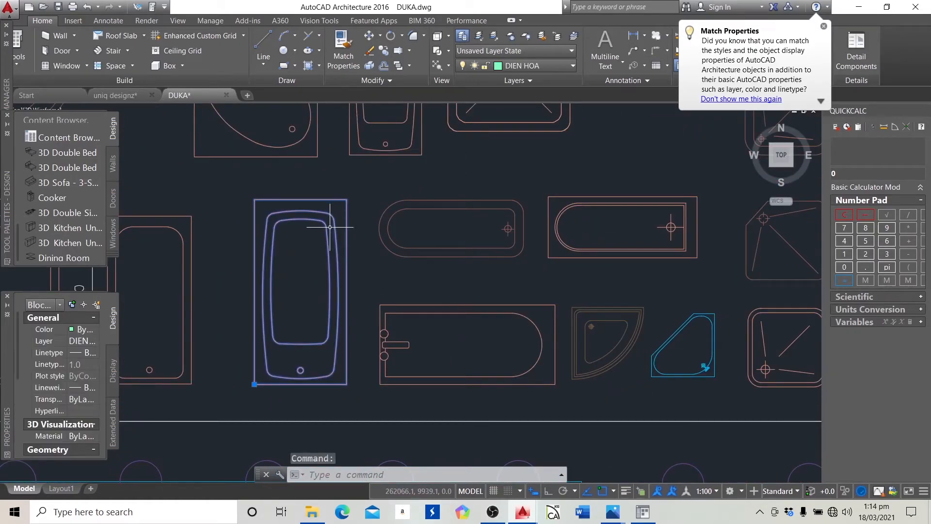
pyautogui.hotkey('ctrl', 'c')
pyautogui.click(115, 95)
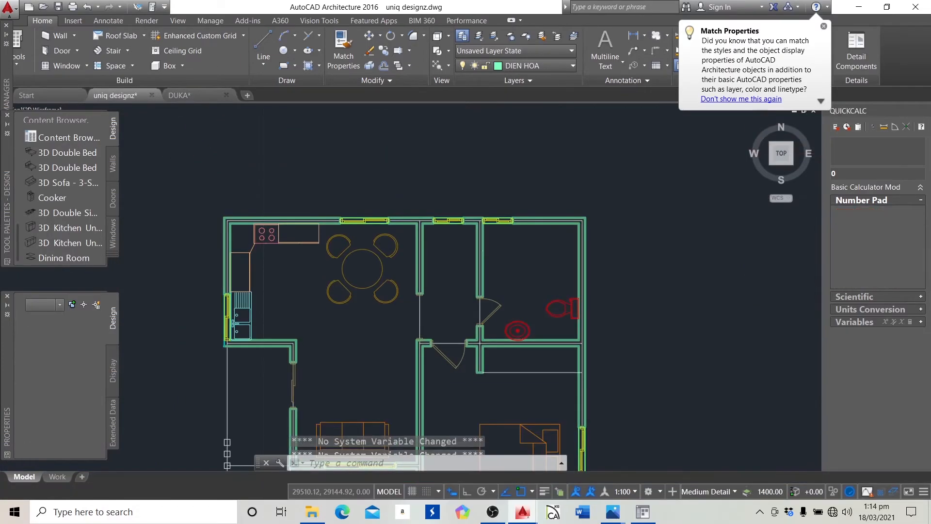
pyautogui.scroll(3, 530, 247)
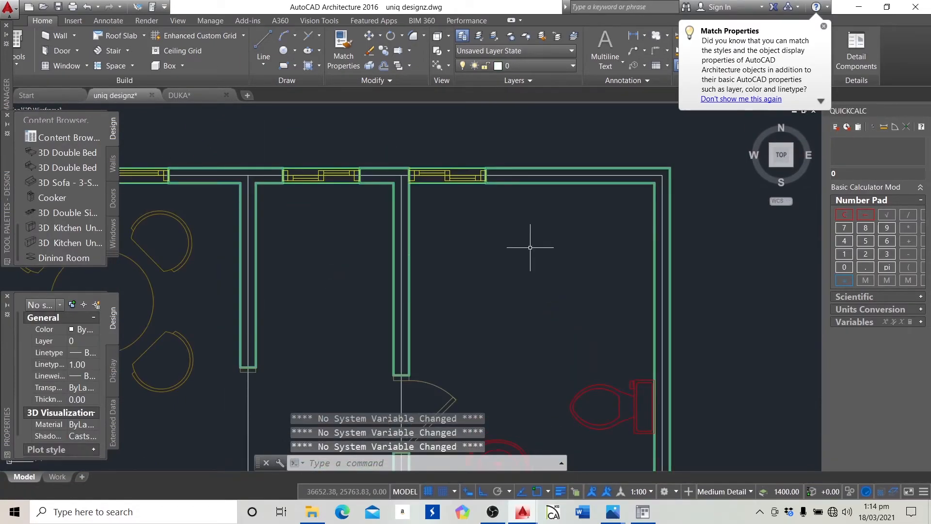
pyautogui.hotkey('ctrl', 'v')
pyautogui.scroll(-5, 296, 304)
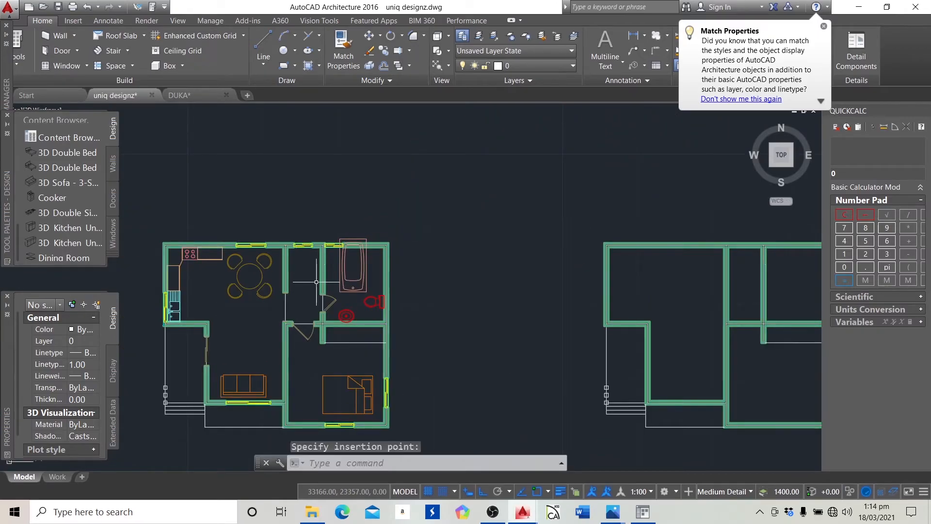
# Rotate the bathtub by 270 degrees about its lower-right corner, so its long side lies horizontally
pyautogui.scroll(2, 326, 295)
pyautogui.click(377, 222)
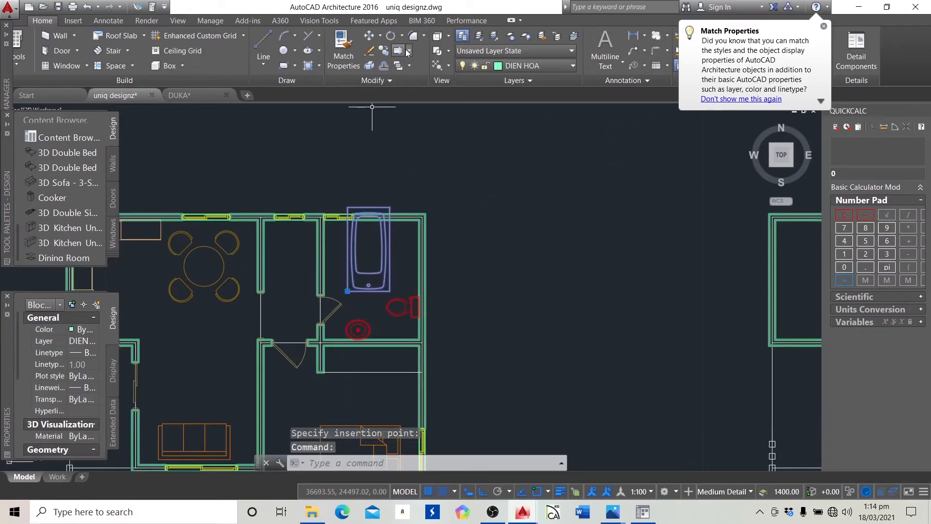
pyautogui.click(390, 35)
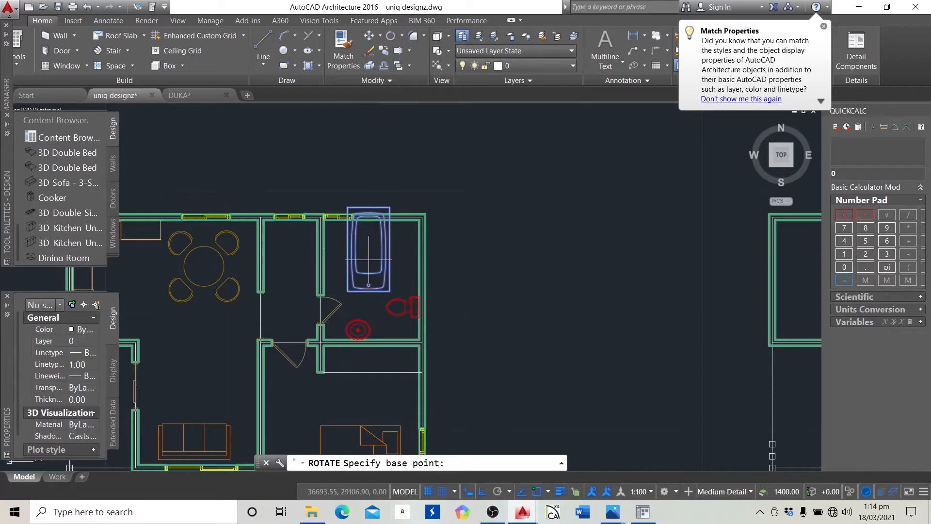
pyautogui.click(390, 291)
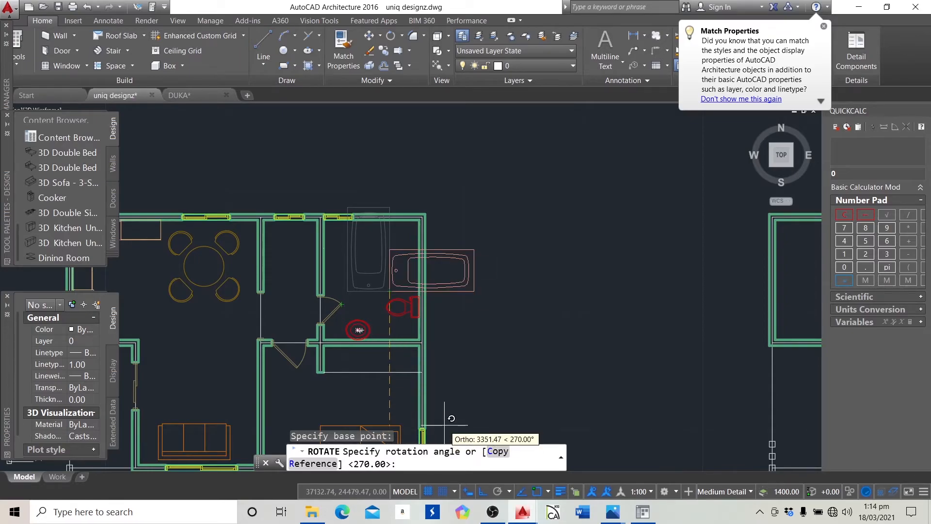
pyautogui.click(444, 424)
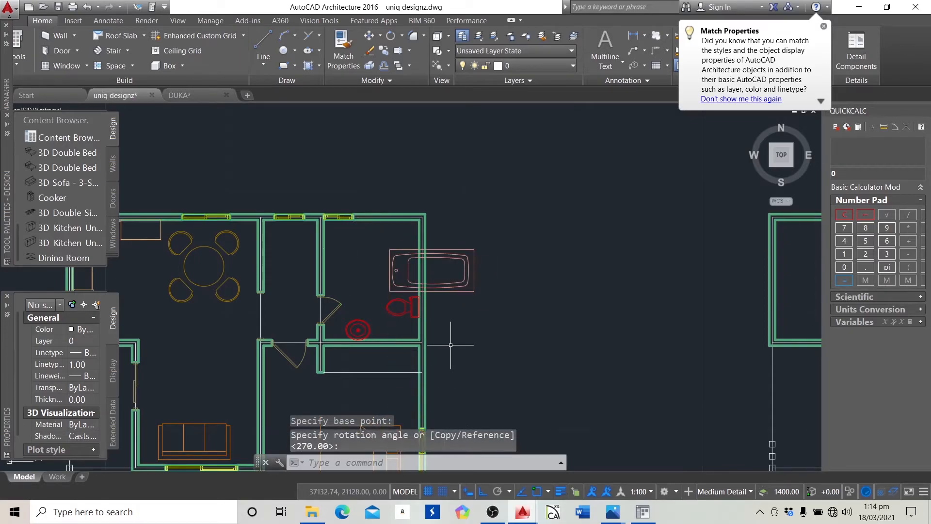
# Move the bathtub by its upper-left corner grip into the bathroom's upper-left inner wall corner and clear the selection
pyautogui.click(391, 249)
pyautogui.click(390, 249)
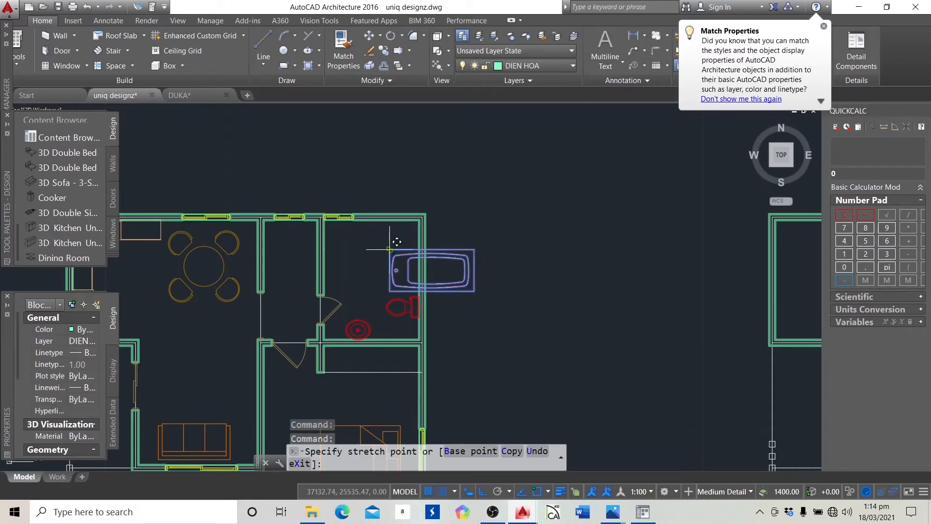
pyautogui.scroll(8, 359, 241)
pyautogui.scroll(-5, 400, 246)
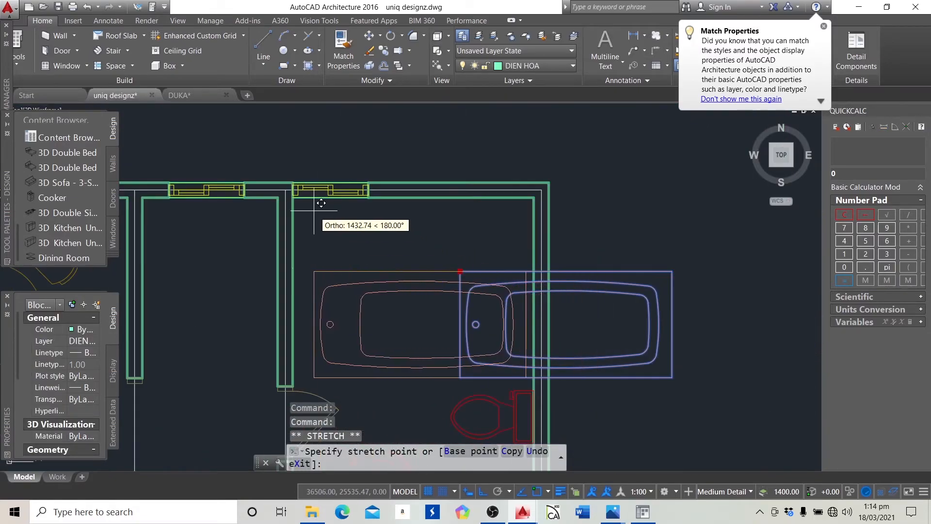
pyautogui.click(294, 196)
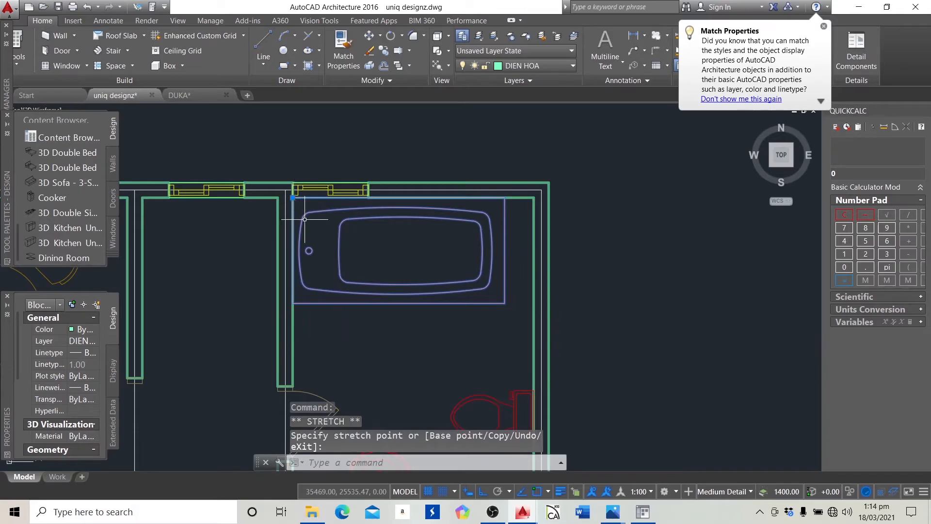
pyautogui.press('Escape')
pyautogui.scroll(-3, 504, 341)
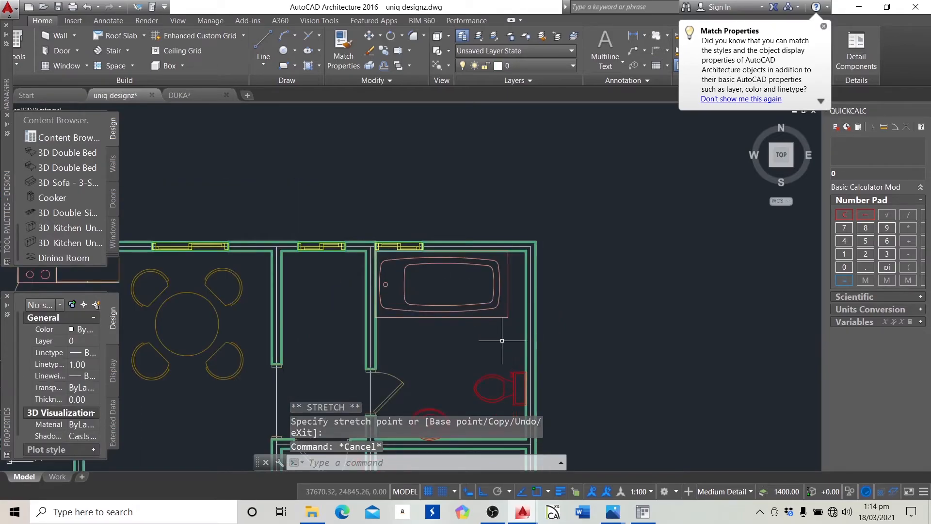
pyautogui.scroll(2, 513, 325)
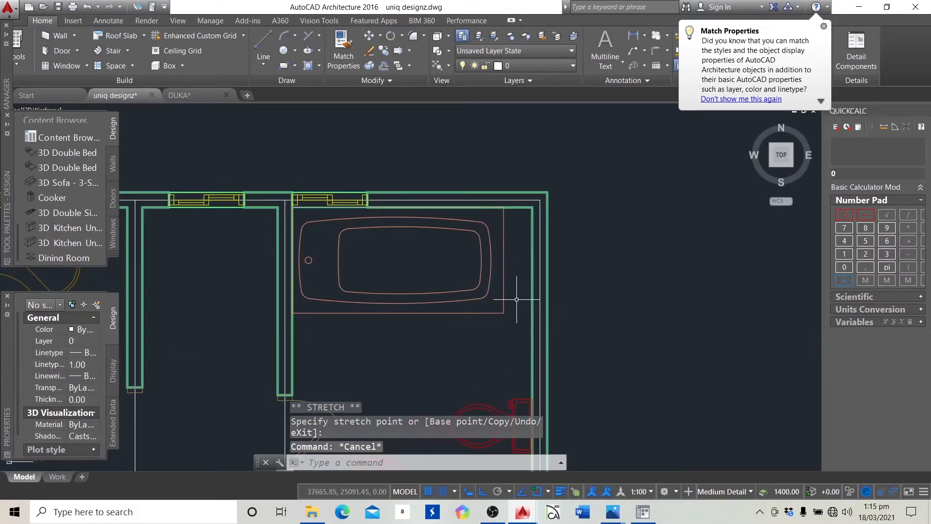
pyautogui.click(502, 260)
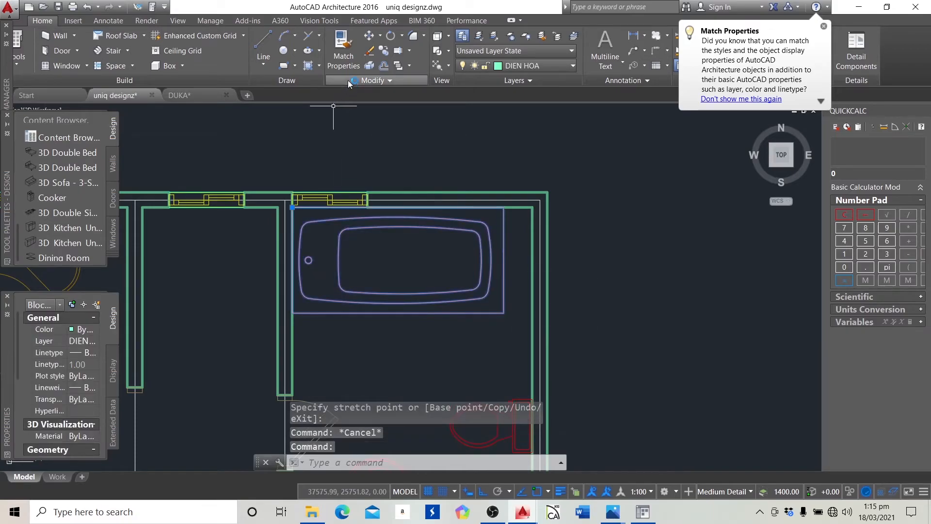
pyautogui.click(344, 51)
pyautogui.press('Escape')
pyautogui.press('Escape')
pyautogui.press('Escape')
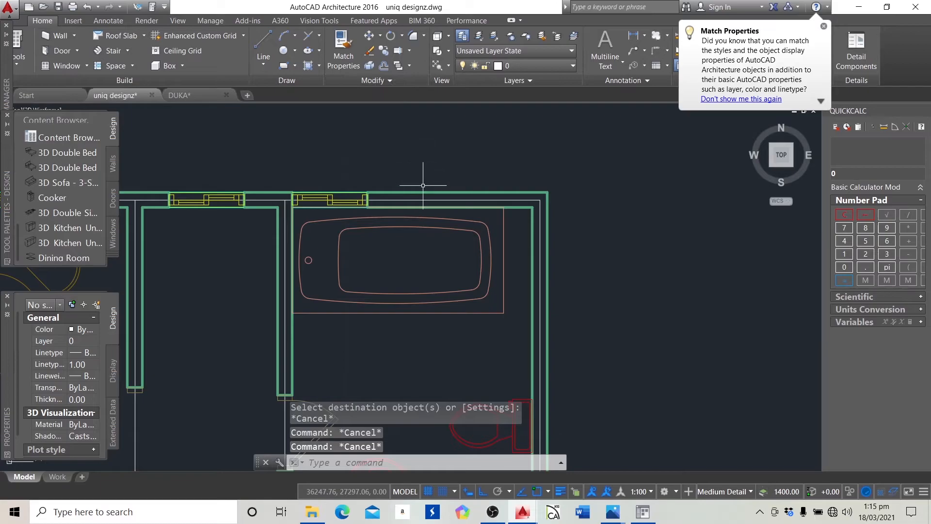
# Explode the bathtub block and move its right-hand edge line onto the inner face of the bathroom's outer wall
pyautogui.click(481, 241)
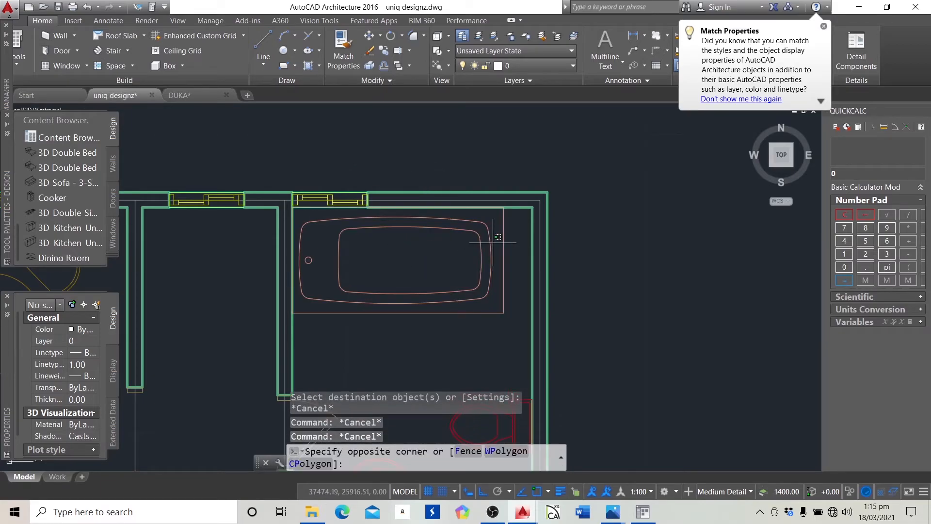
pyautogui.click(478, 245)
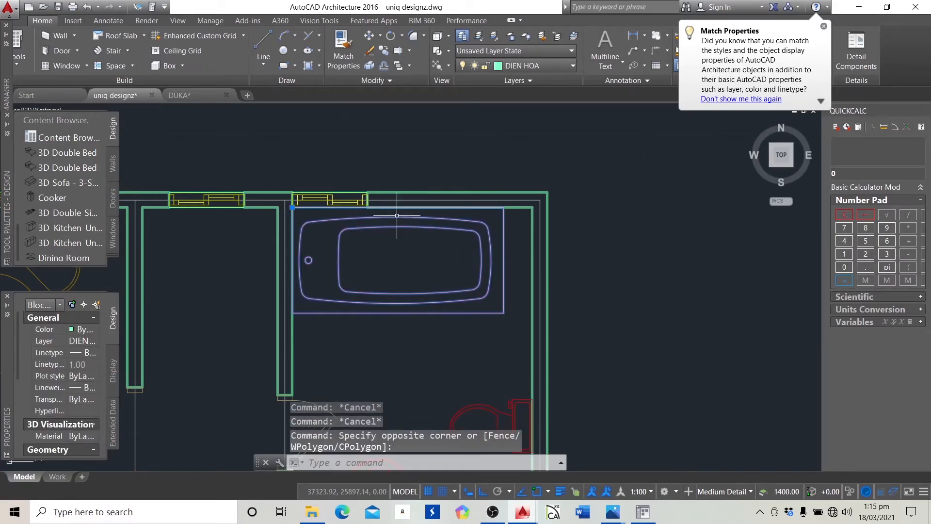
pyautogui.click(368, 66)
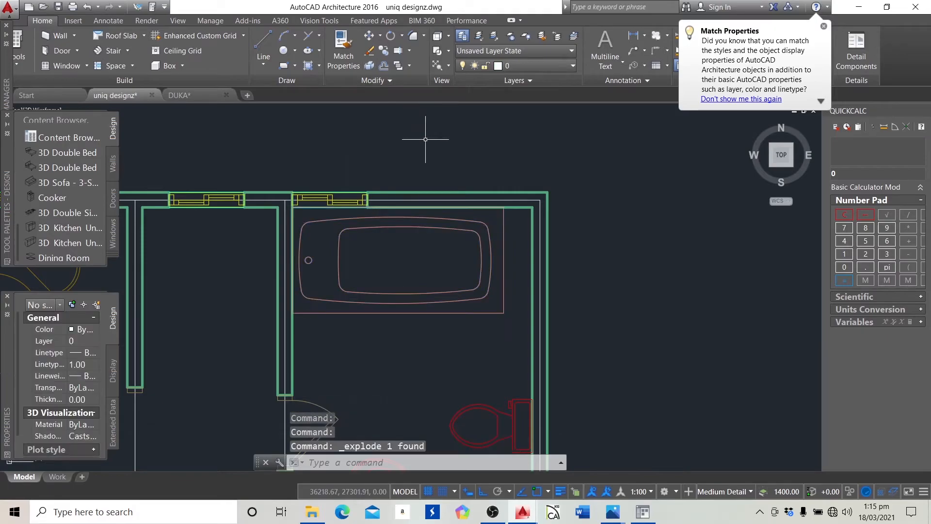
pyautogui.click(504, 242)
pyautogui.click(503, 261)
pyautogui.click(533, 261)
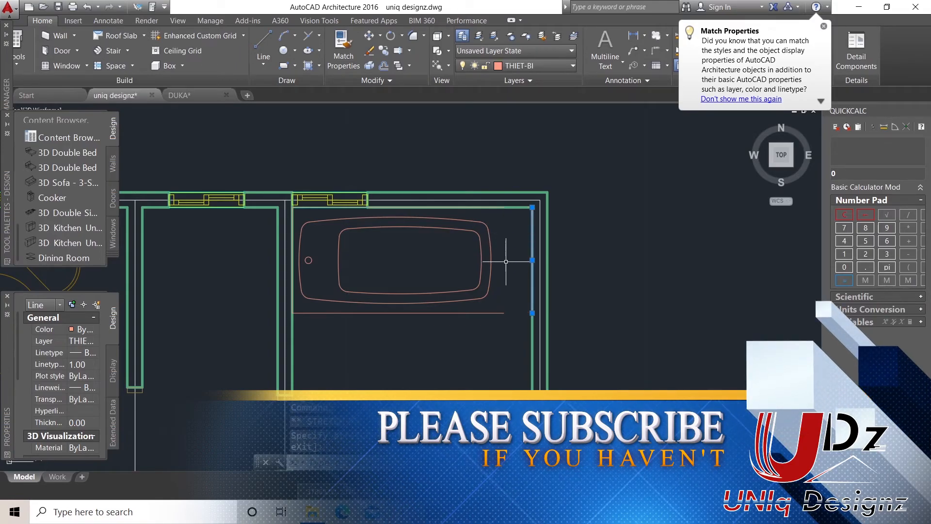
# Stretch the bathtub's lower edge line to the relocated right-hand edge line, making it 2400 long, and clear the selection
pyautogui.click(507, 313)
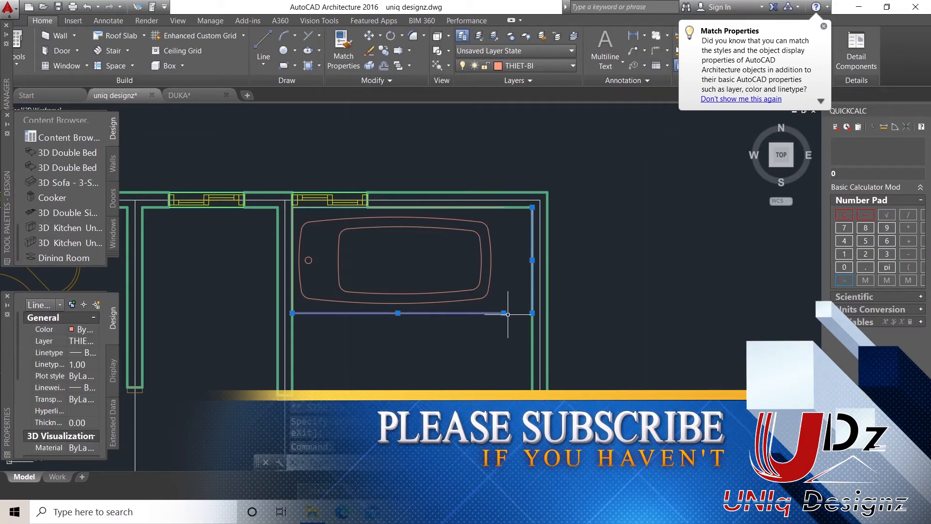
pyautogui.click(504, 313)
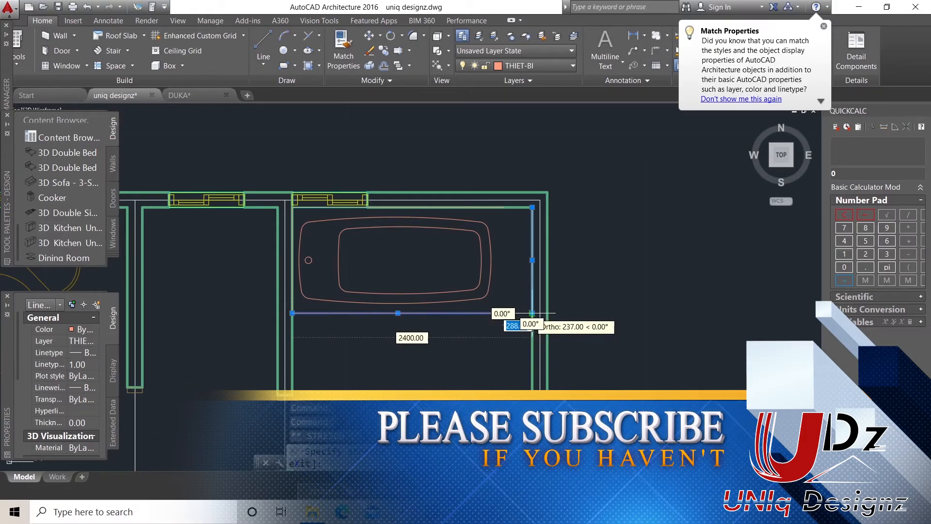
pyautogui.click(532, 313)
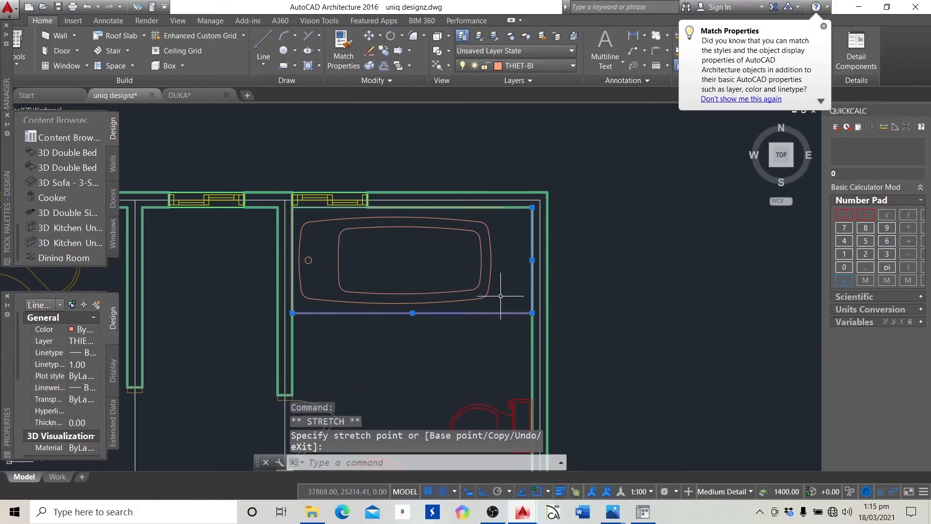
pyautogui.press('Escape')
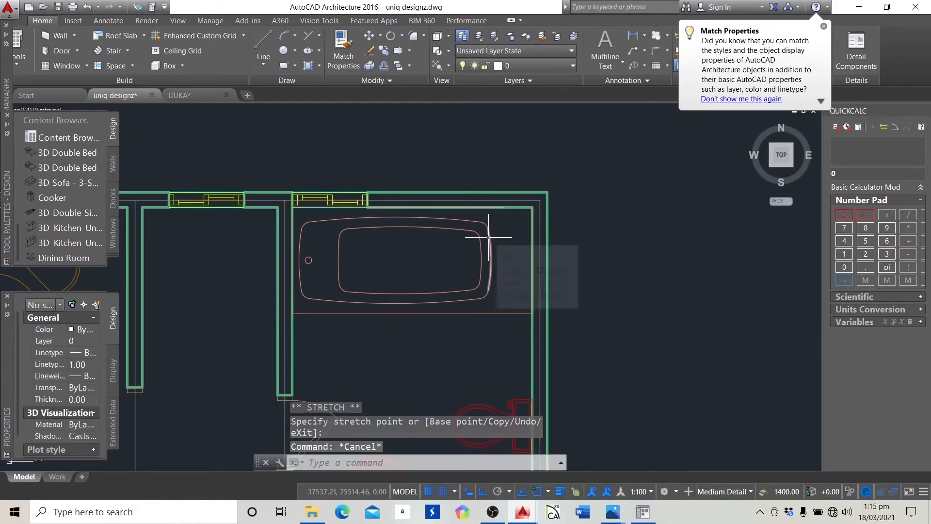
# Stretch the bathtub's upper edge line to the inner corner of the bathroom's outer wall and clear the selection
pyautogui.click(499, 207)
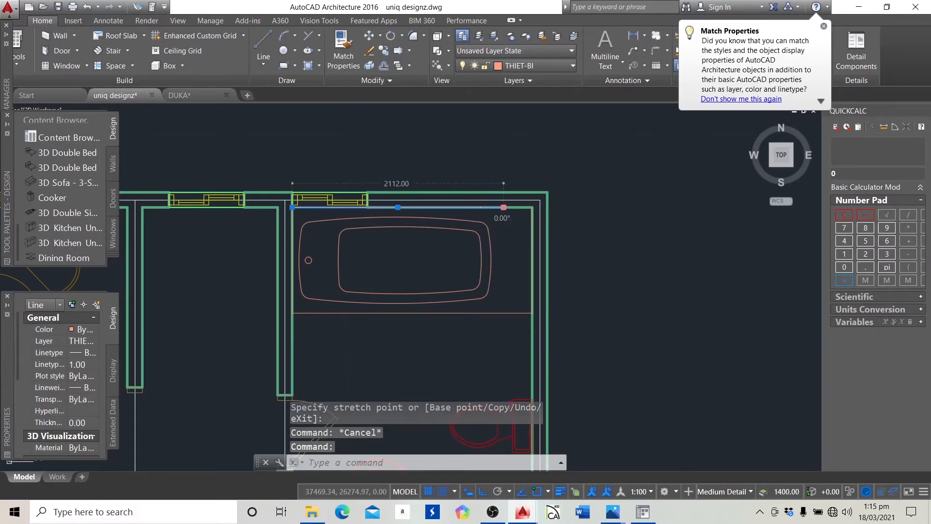
pyautogui.click(504, 207)
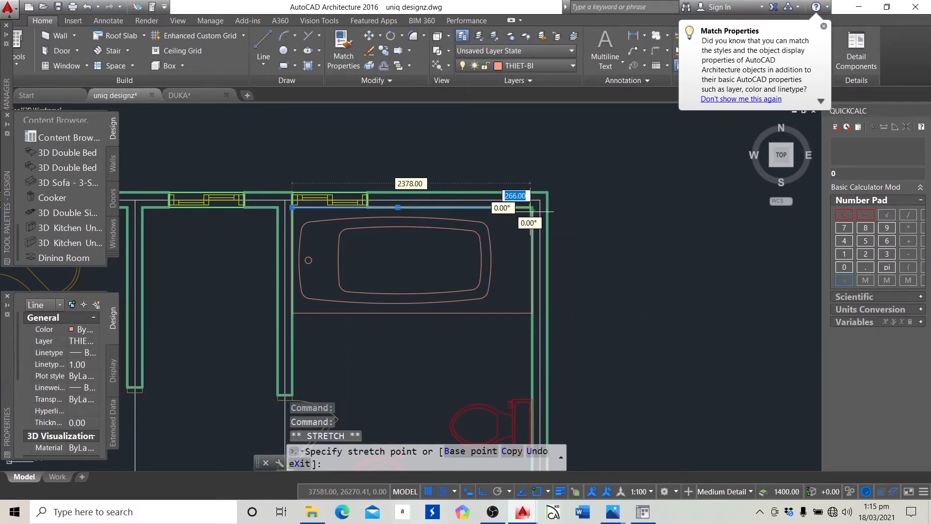
pyautogui.press('Escape')
# Move the arcs forming the bathtub's right-hand end, together with the outer upper arc, horizontally towards the outer wall
pyautogui.click(491, 240)
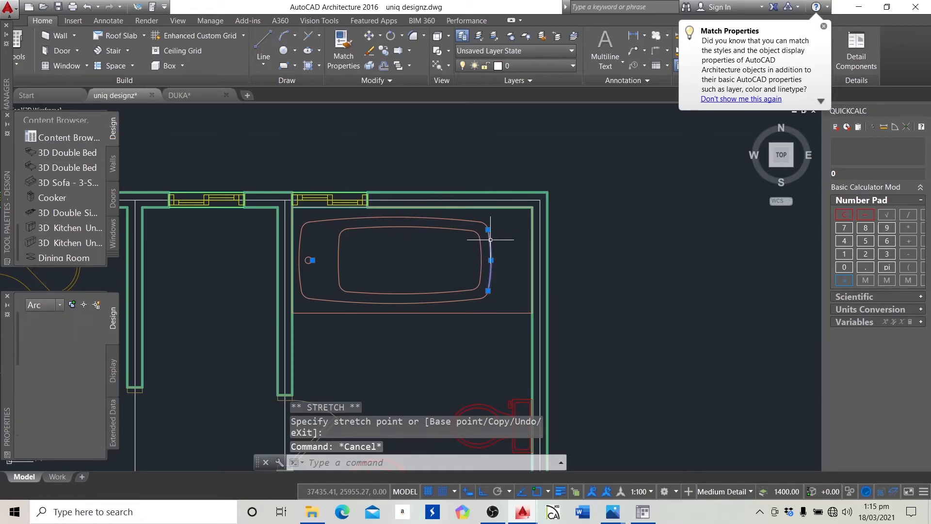
pyautogui.click(470, 221)
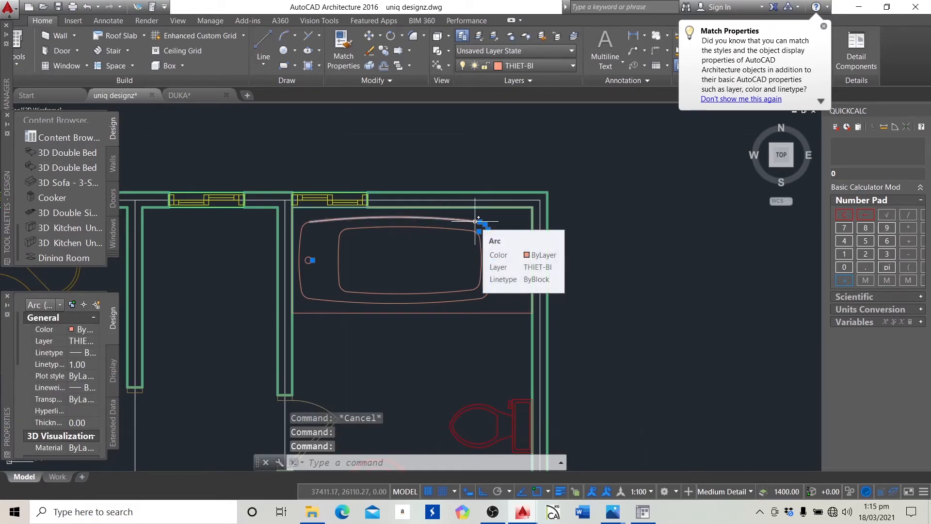
pyautogui.click(475, 221)
pyautogui.click(481, 262)
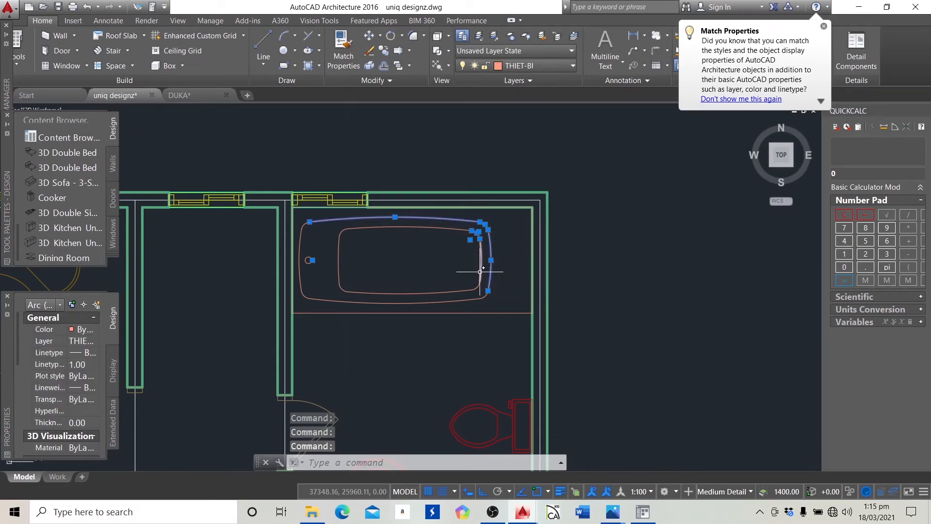
pyautogui.click(480, 284)
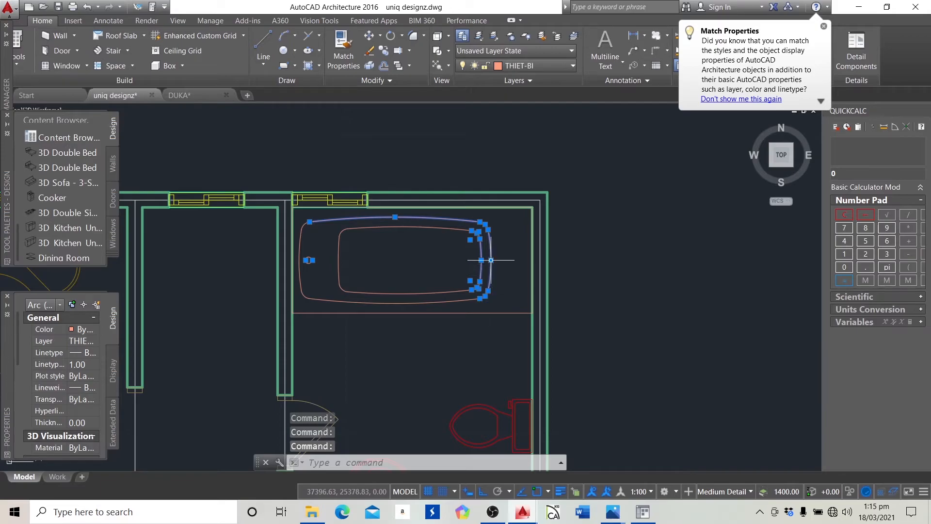
pyautogui.moveTo(490, 260)
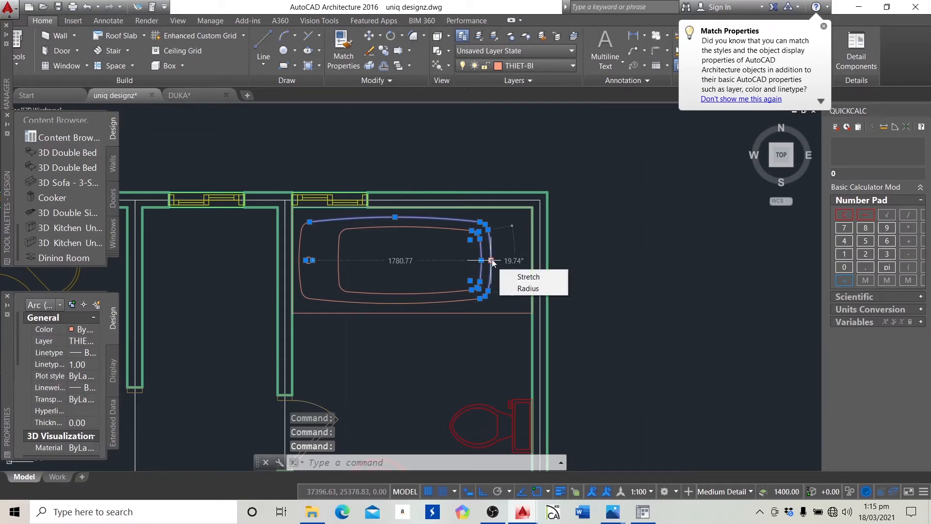
pyautogui.click(368, 34)
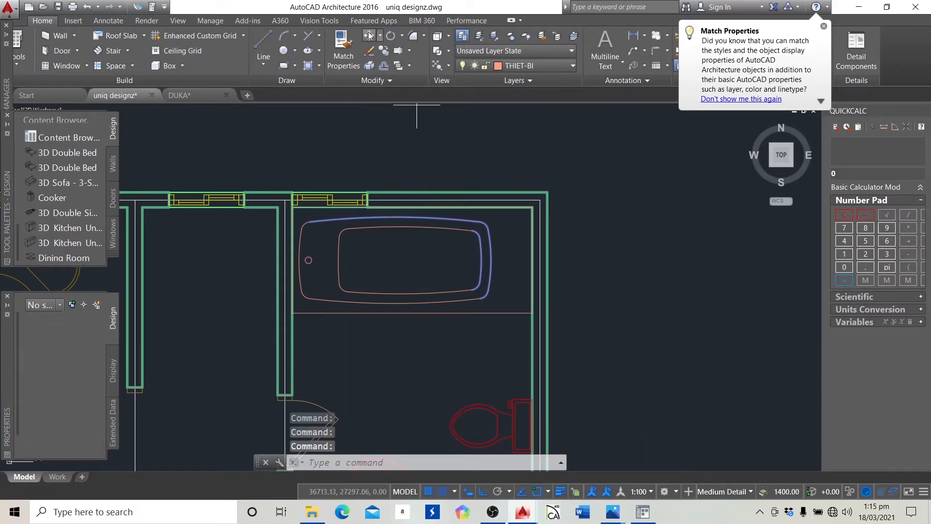
pyautogui.click(491, 260)
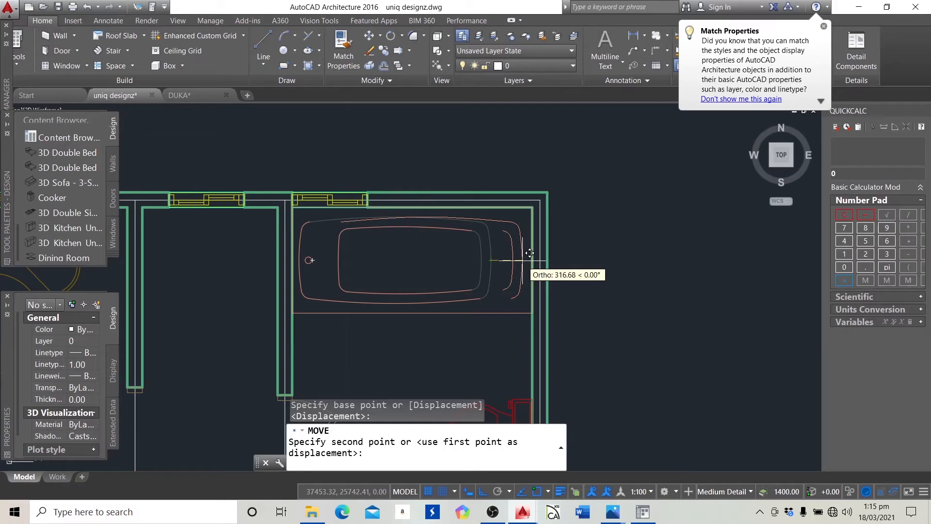
pyautogui.click(520, 253)
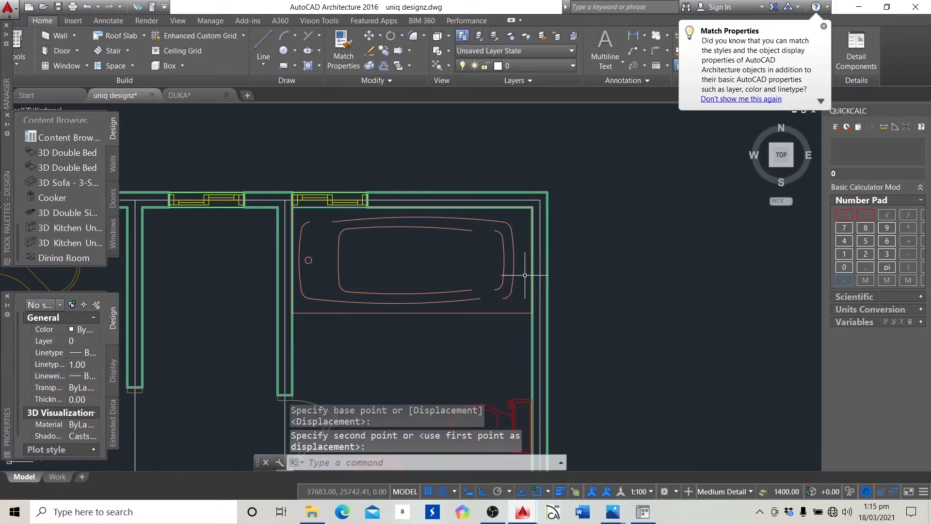
pyautogui.press('Escape')
pyautogui.press('Escape')
pyautogui.press('Escape')
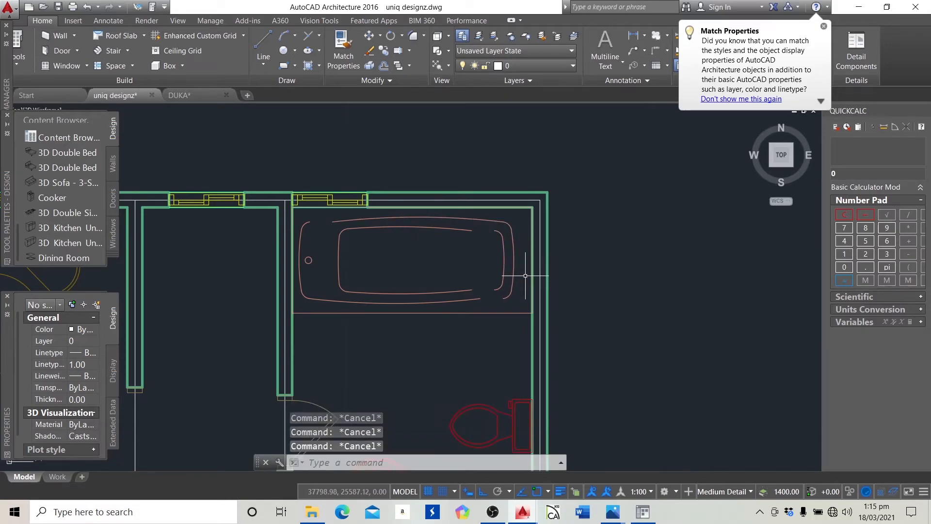
# Extend the bathtub's inner and outer long-side arcs to close the gaps to its end arcs
pyautogui.write('ex')
pyautogui.press('Return')
pyautogui.press('Return')
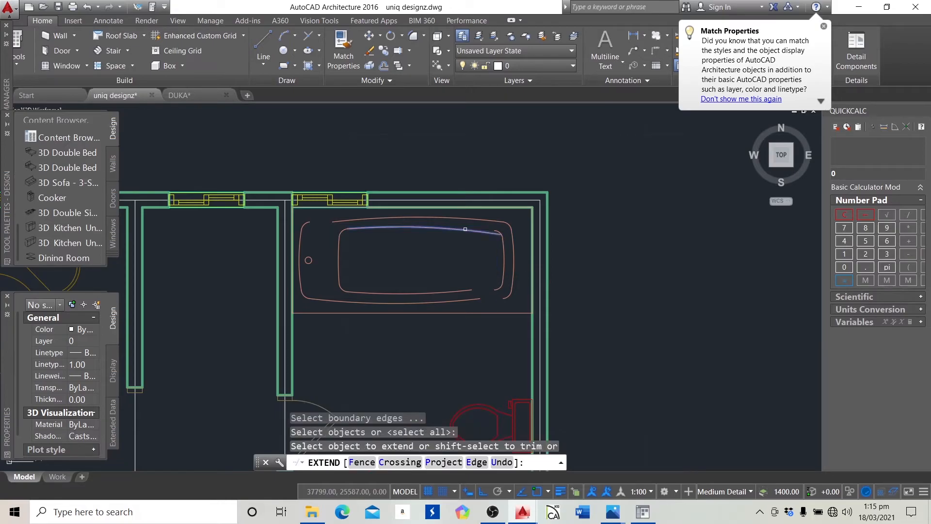
pyautogui.click(465, 229)
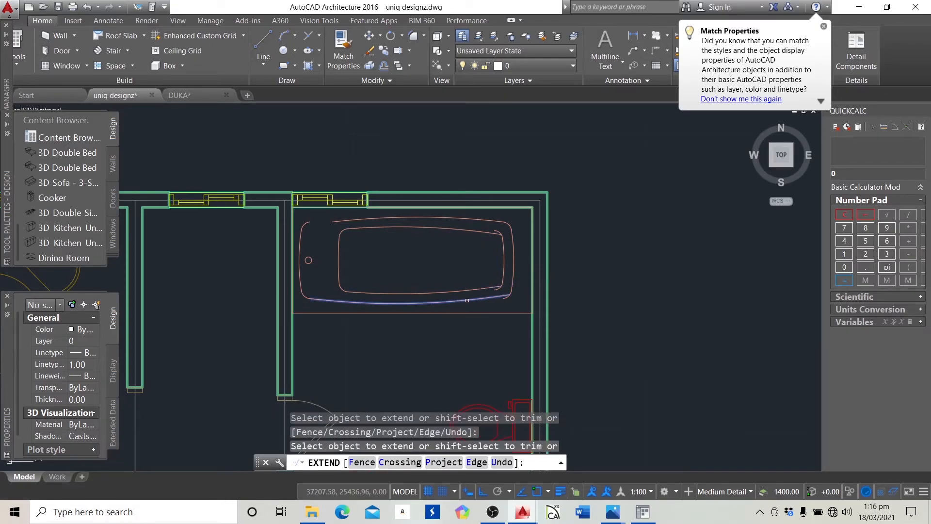
pyautogui.click(346, 223)
pyautogui.press('Escape')
pyautogui.press('Escape')
pyautogui.press('Escape')
pyautogui.press('Escape')
# Trim the leftover arc ends at the bathtub's corners where the extended long sides meet the end arcs
pyautogui.write('t')
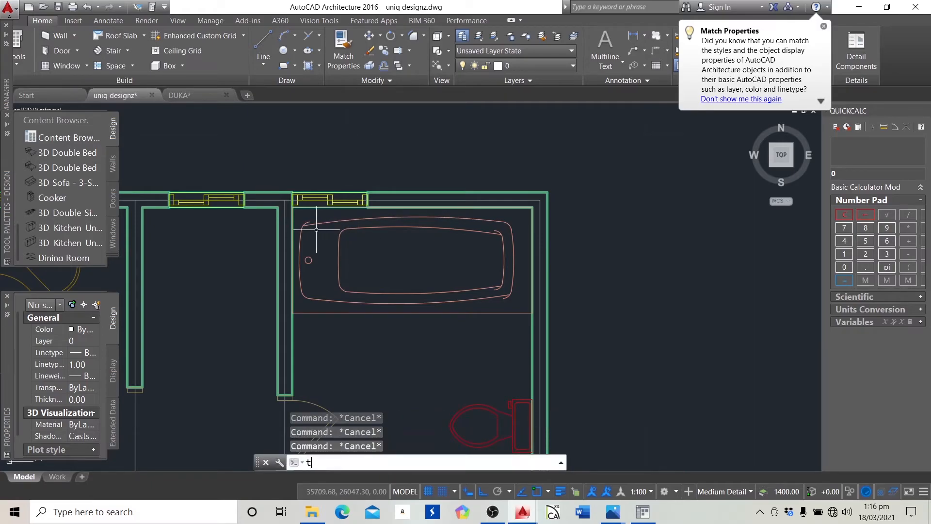
pyautogui.write('r')
pyautogui.press('Return')
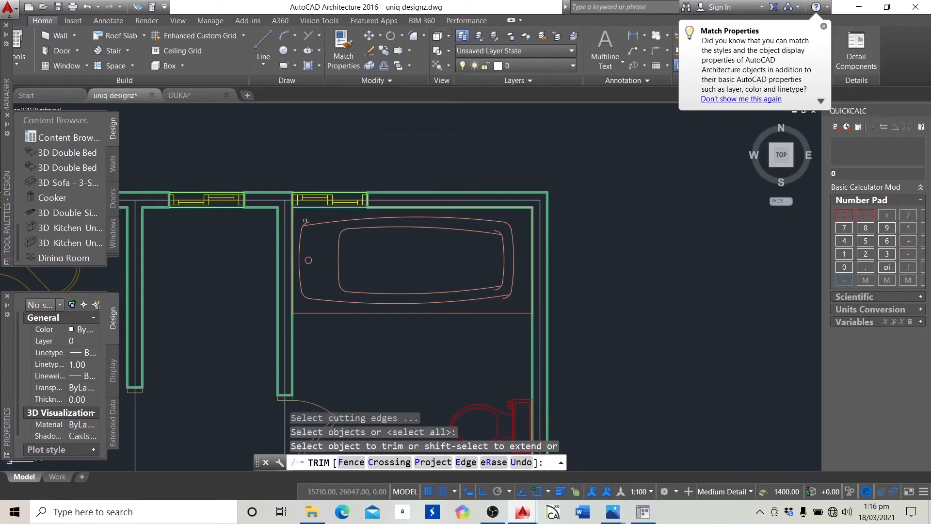
pyautogui.click(306, 221)
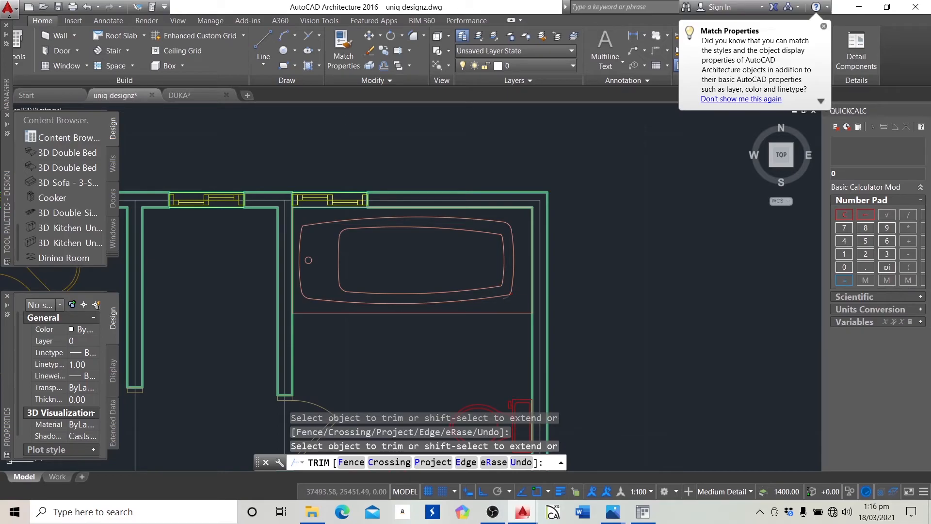
pyautogui.click(513, 230)
pyautogui.scroll(-2, 535, 231)
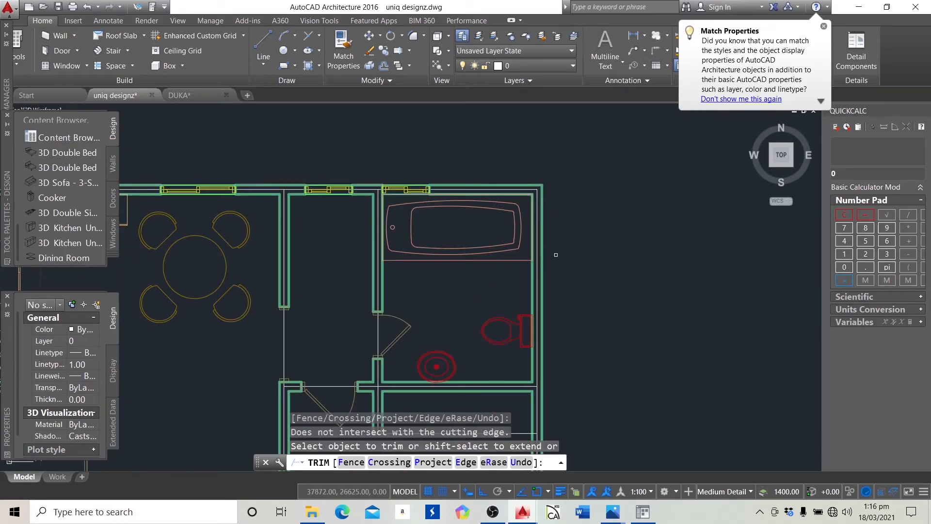
pyautogui.scroll(4, 512, 202)
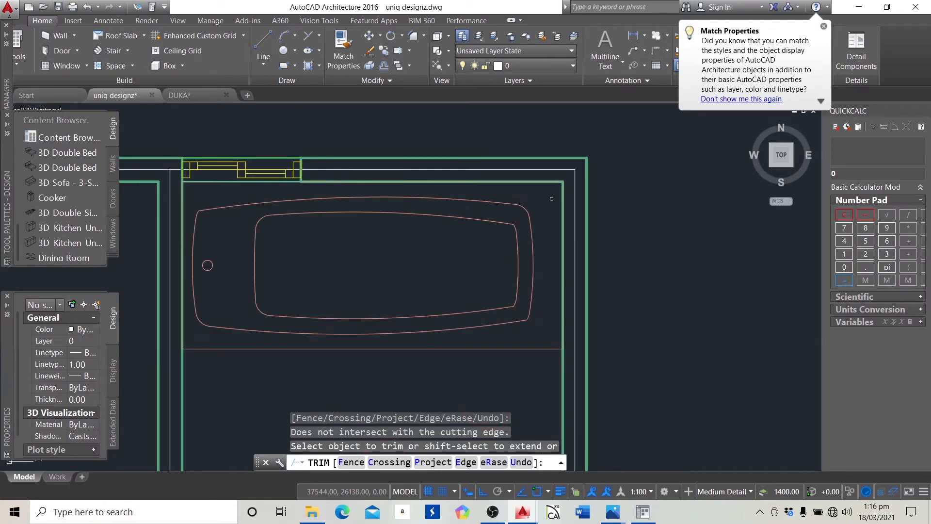
pyautogui.scroll(-2, 576, 189)
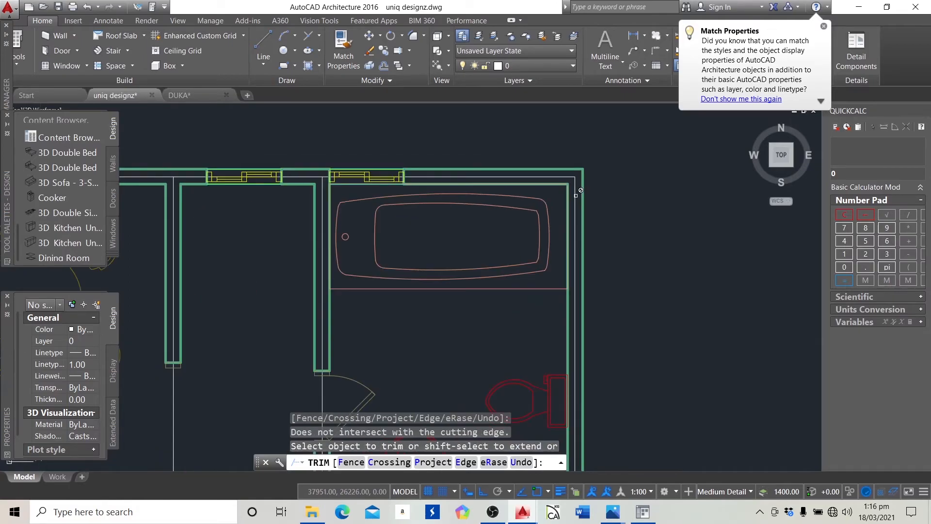
pyautogui.click(588, 238)
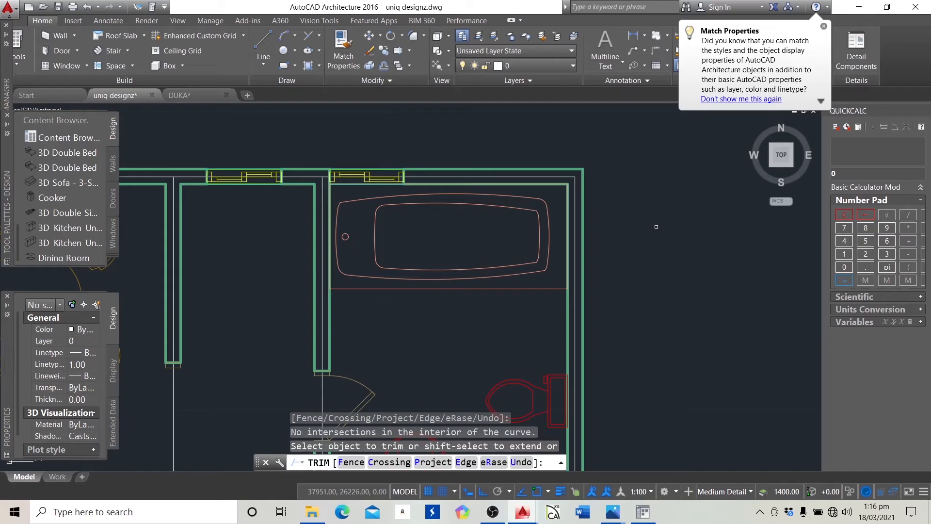
# Review the furnished rooms across the whole ground floor plan and end the Trim command
pyautogui.scroll(-4, 658, 176)
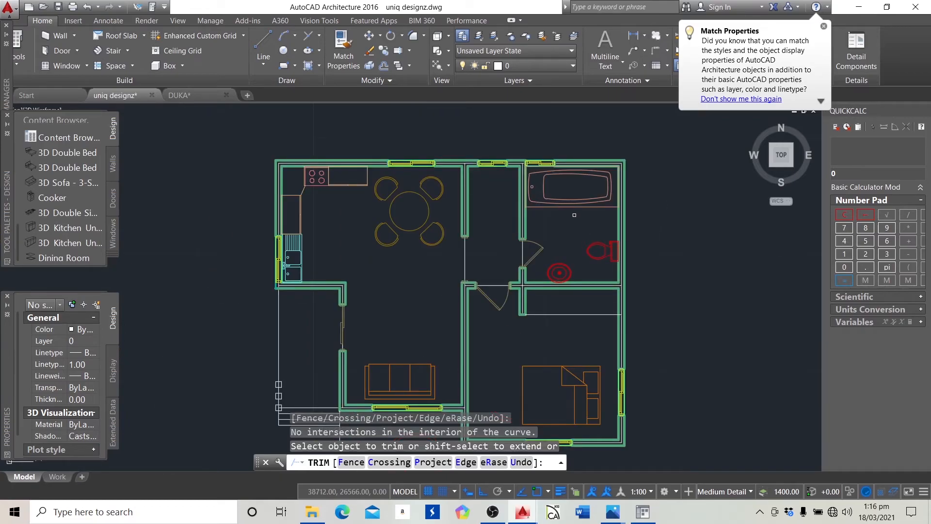
pyautogui.click(554, 217)
pyautogui.click(561, 209)
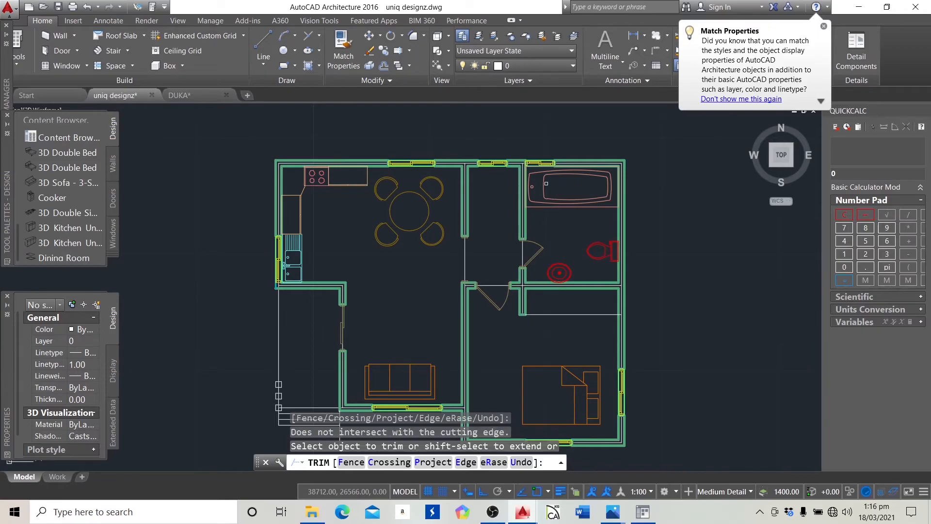
pyautogui.click(444, 185)
pyautogui.scroll(-2, 324, 221)
pyautogui.click(314, 273)
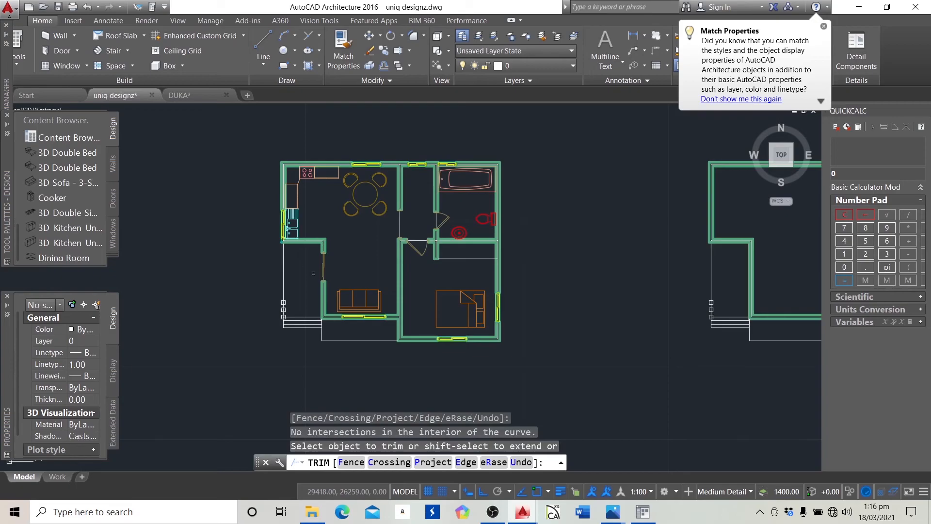
pyautogui.click(399, 252)
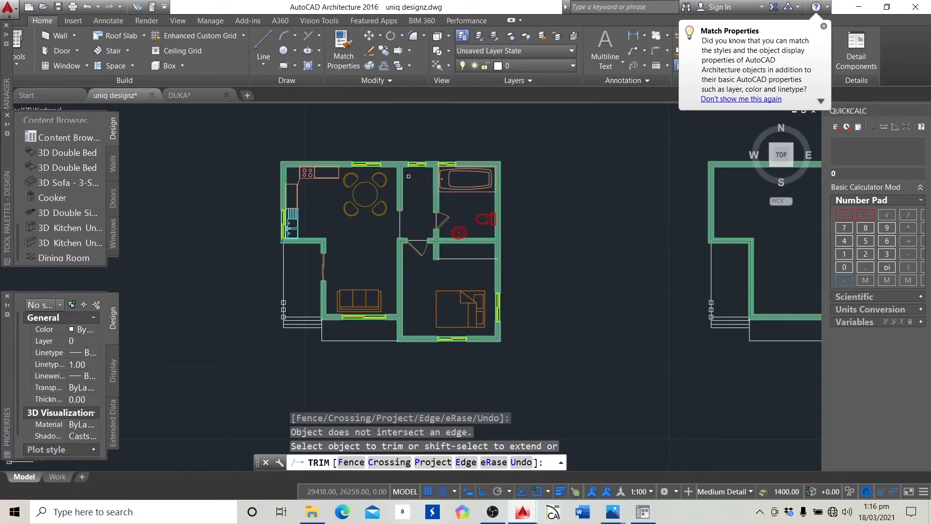
pyautogui.click(399, 191)
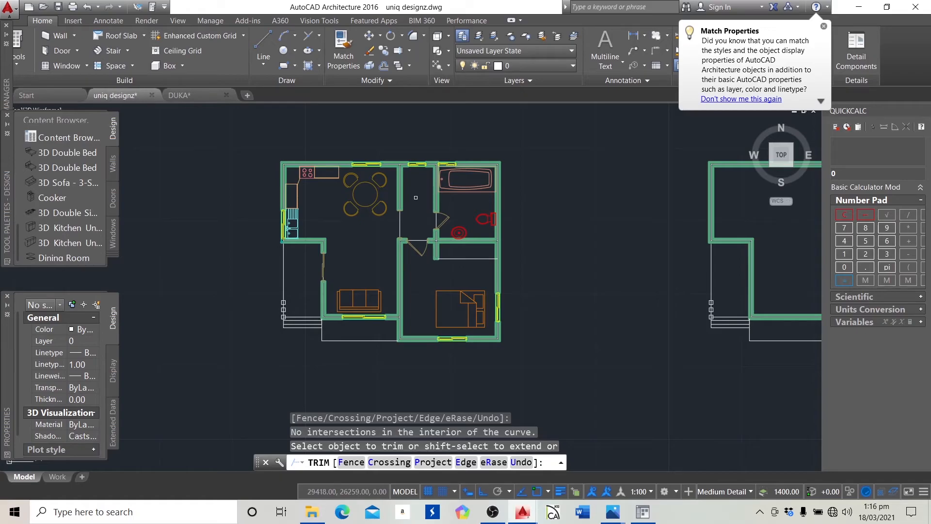
pyautogui.press('Escape')
pyautogui.press('Escape')
pyautogui.press('Escape')
pyautogui.scroll(2, 416, 192)
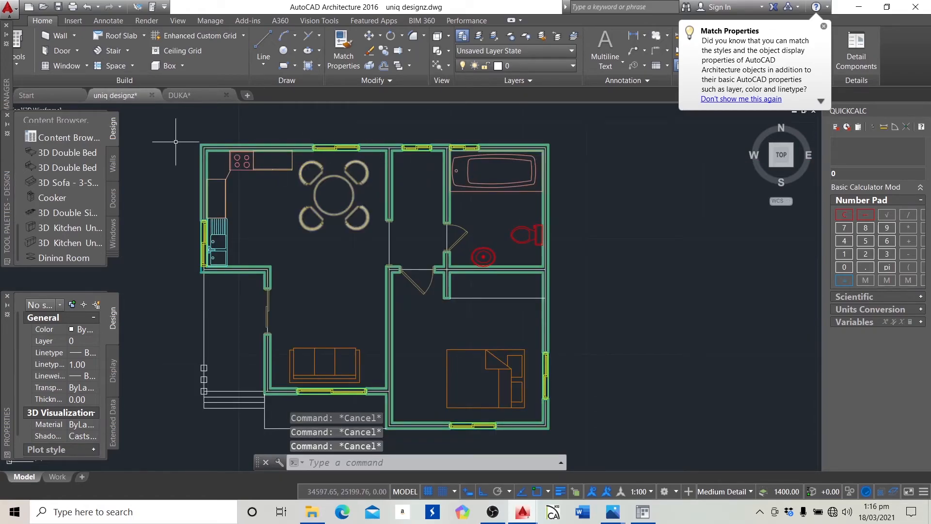
# Switch to the DUKA drawing and look through its kitchen section for the washing machine and appliance blocks
pyautogui.click(179, 95)
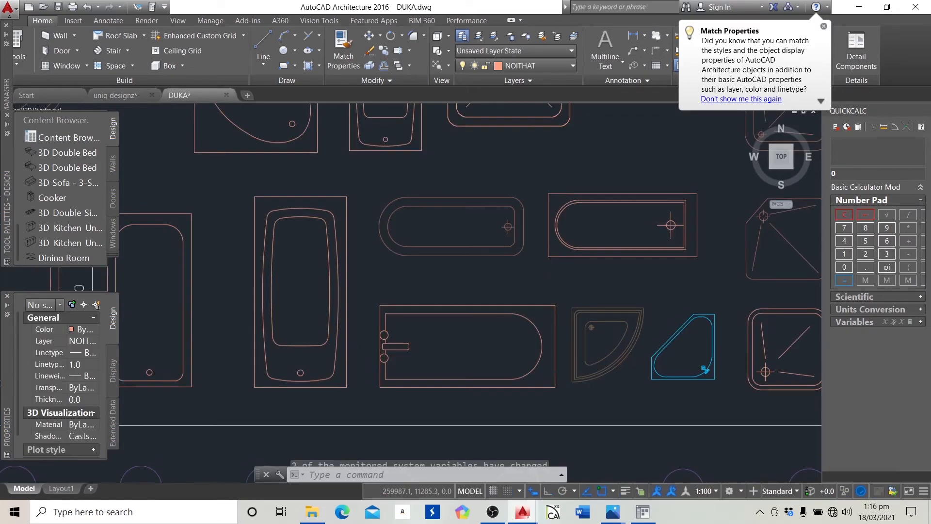
pyautogui.scroll(-5, 508, 328)
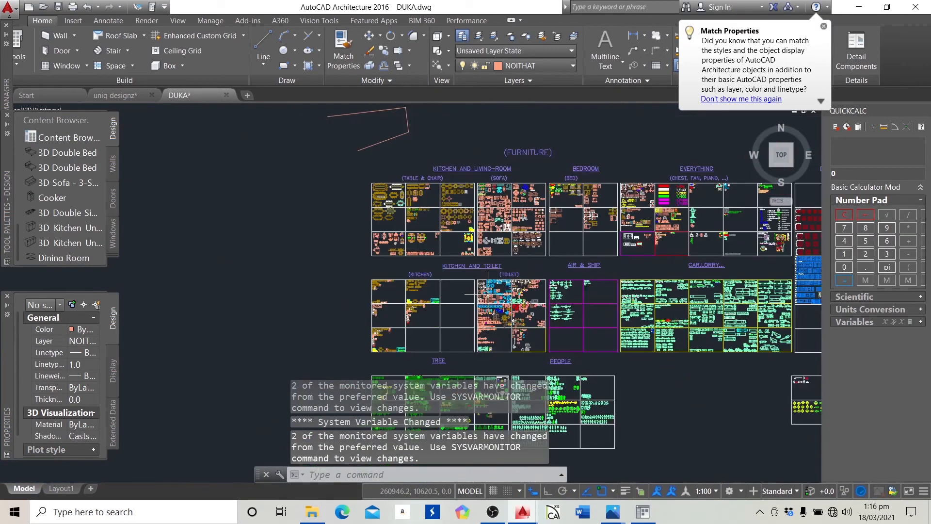
pyautogui.scroll(3, 402, 312)
pyautogui.scroll(2, 409, 315)
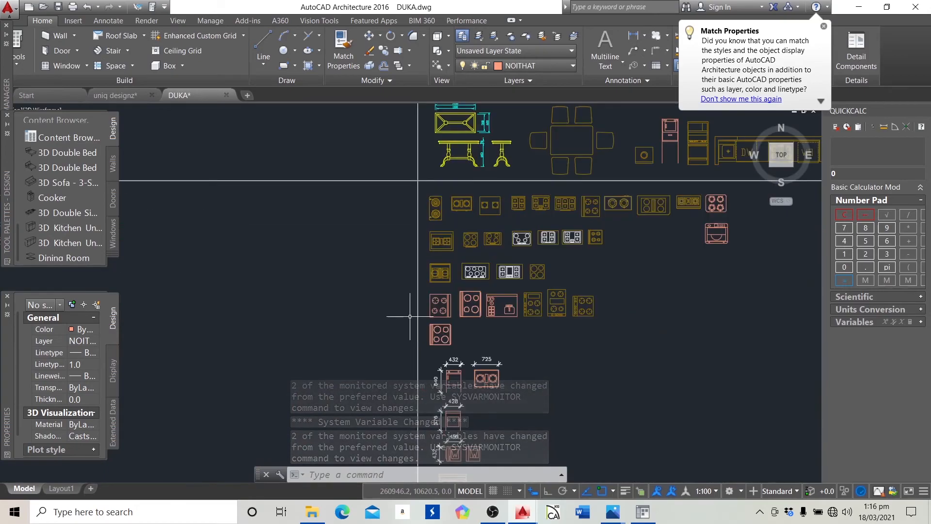
pyautogui.scroll(-3, 420, 188)
pyautogui.scroll(3, 291, 216)
pyautogui.scroll(-2, 378, 242)
pyautogui.scroll(5, 396, 264)
pyautogui.scroll(-3, 391, 194)
pyautogui.scroll(4, 382, 157)
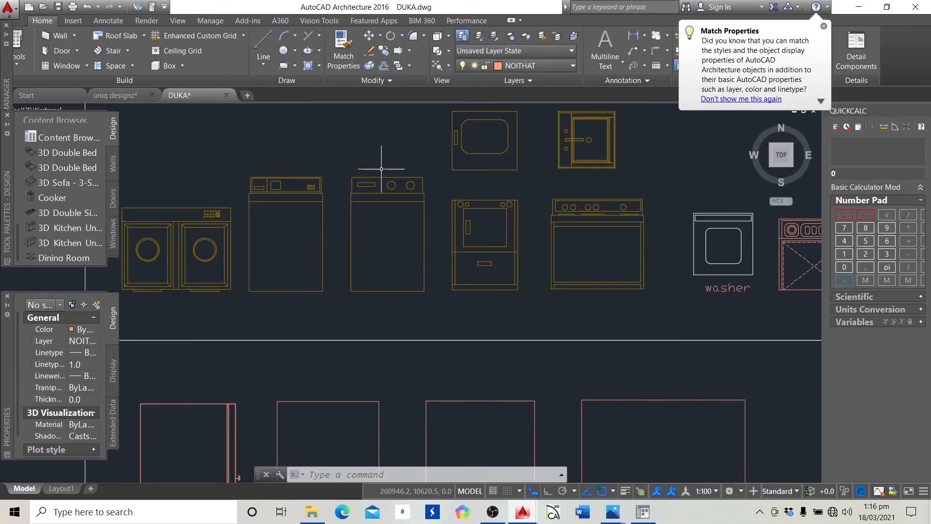
# Copy the front-view appliance block with two round dials, third in the washing machine row, to the clipboard
pyautogui.click(383, 177)
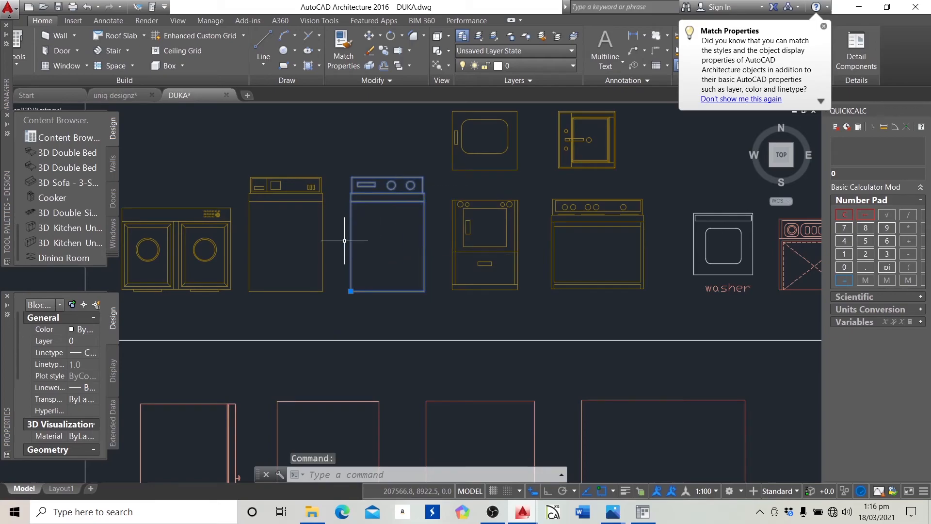
pyautogui.scroll(-4, 344, 240)
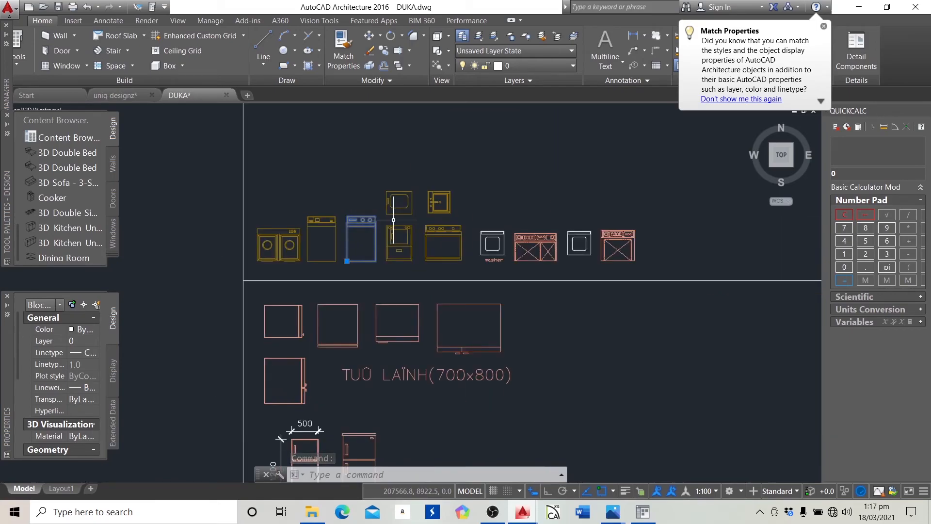
pyautogui.scroll(2, 390, 221)
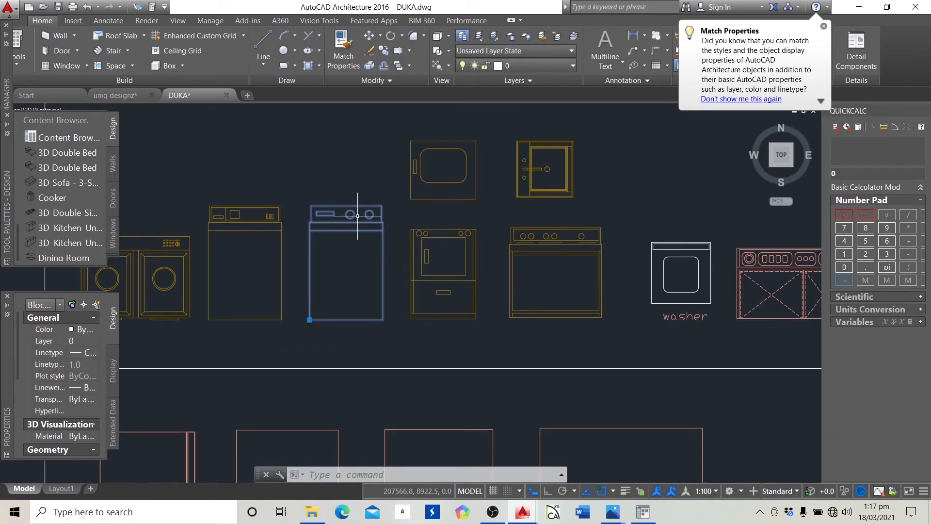
pyautogui.scroll(-2, 335, 213)
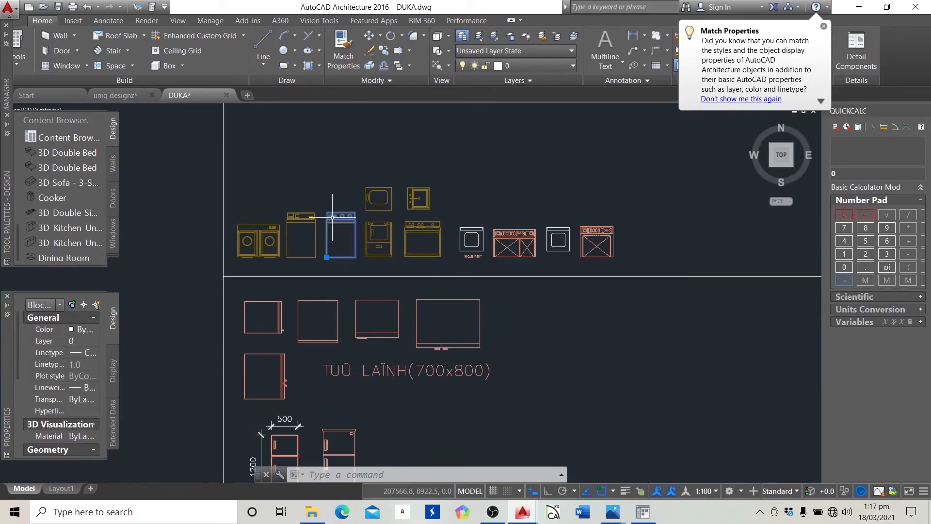
pyautogui.hotkey('ctrl', 'c')
pyautogui.scroll(-2, 305, 261)
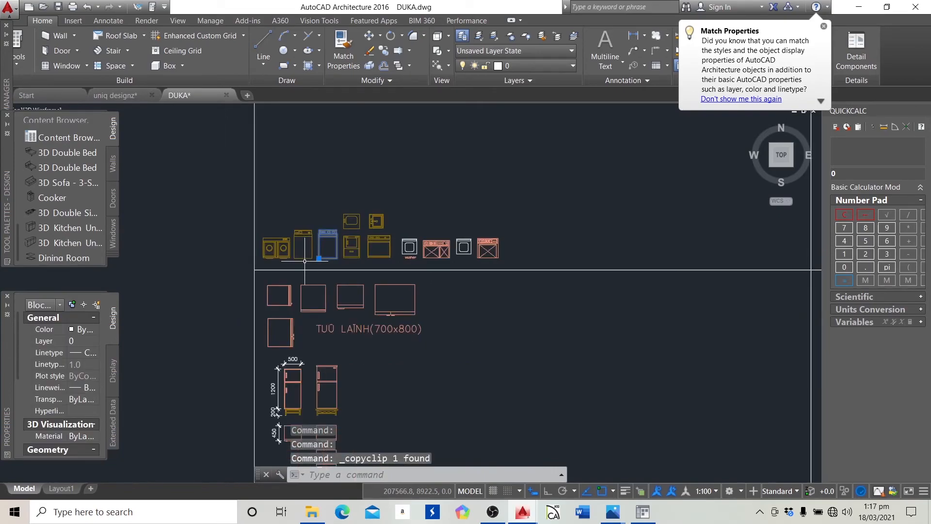
# Copy the plan-view refrigerator block with its door on the right side, first in the row above the TUÛ LAÏNH(700x800) label, to the clipboard
pyautogui.scroll(2, 318, 315)
pyautogui.press('Escape')
pyautogui.press('Escape')
pyautogui.press('Escape')
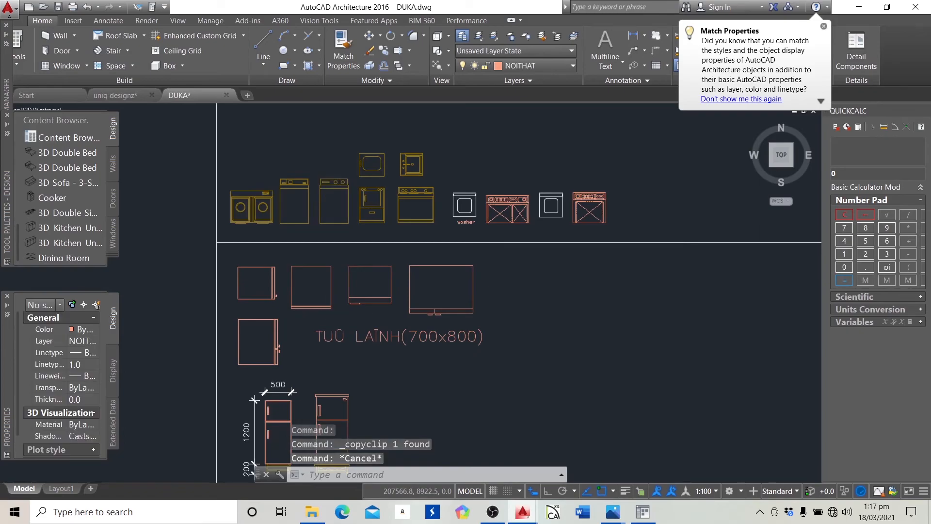
pyautogui.scroll(2, 359, 302)
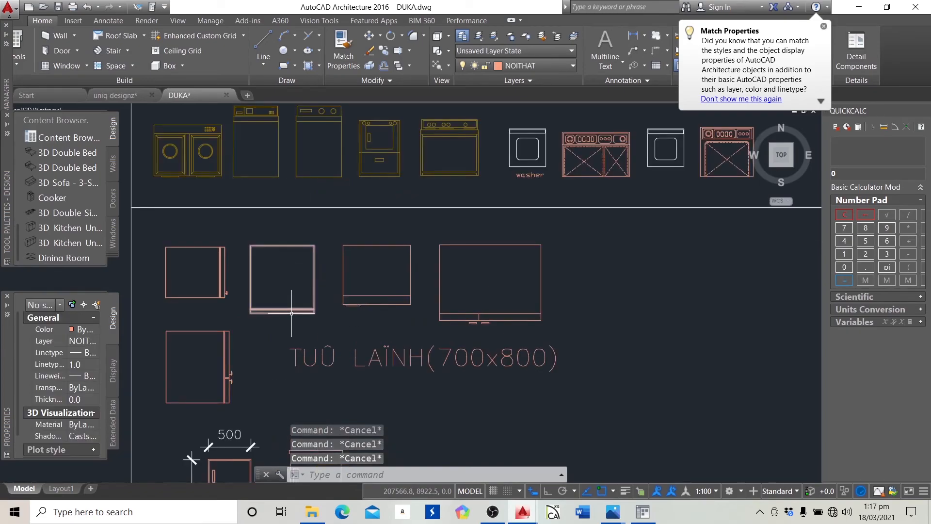
pyautogui.click(220, 293)
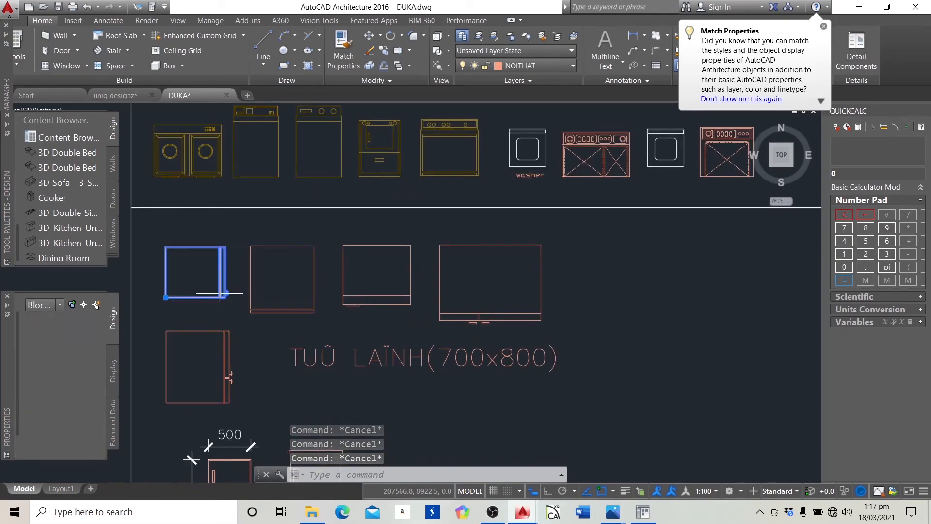
pyautogui.hotkey('ctrl', 'c')
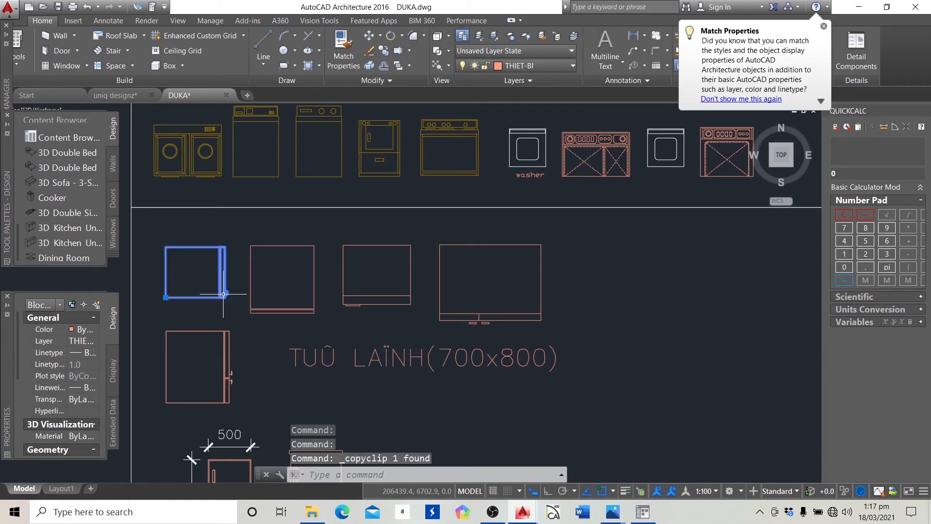
# Switch to the uniq designz drawing and paste the refrigerator against the dining-side wall of the narrow room beside the bathroom, near its window
pyautogui.scroll(-2, 219, 293)
pyautogui.click(110, 96)
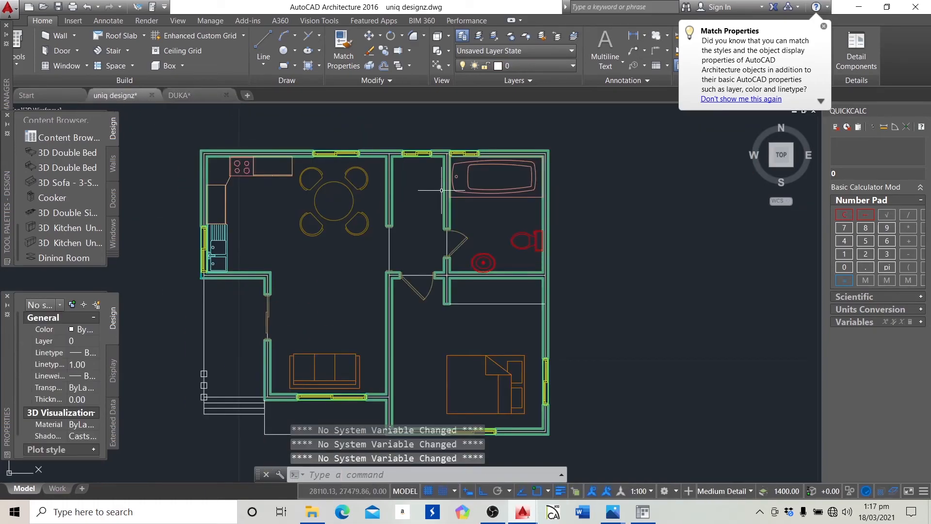
pyautogui.scroll(4, 400, 164)
pyautogui.hotkey('ctrl', 'v')
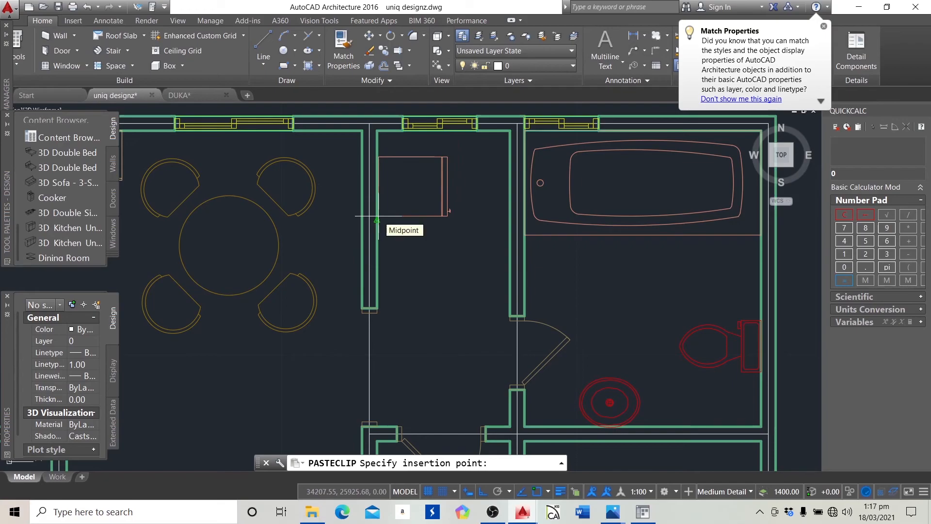
pyautogui.click(378, 216)
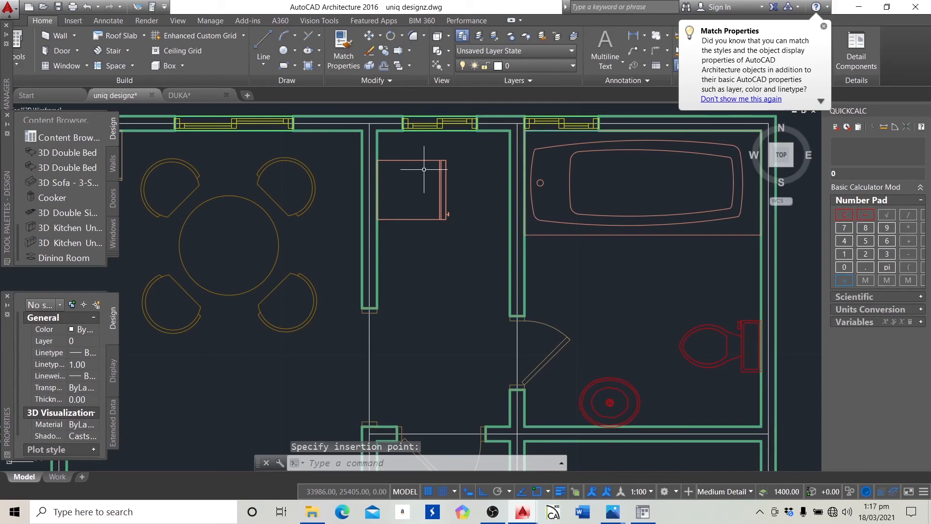
# Examine the refrigerator's placement and the furnished rooms across the whole ground floor plan, leaving nothing selected
pyautogui.scroll(3, 441, 164)
pyautogui.scroll(-3, 442, 177)
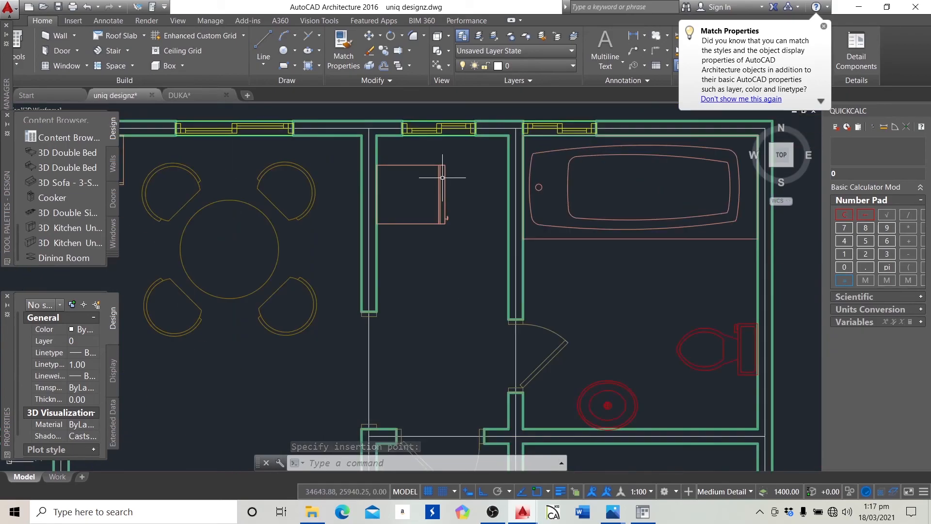
pyautogui.scroll(2, 423, 237)
pyautogui.scroll(-3, 423, 236)
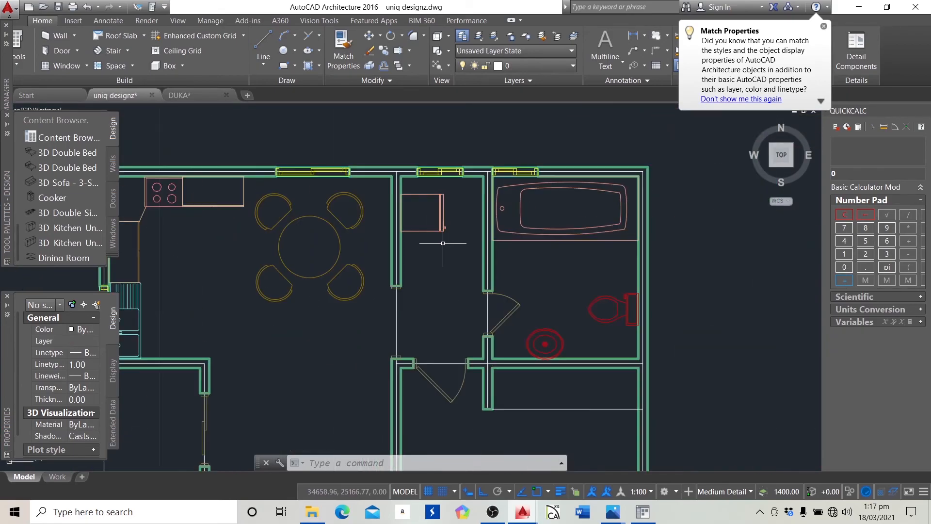
pyautogui.scroll(3, 431, 192)
pyautogui.scroll(-4, 434, 168)
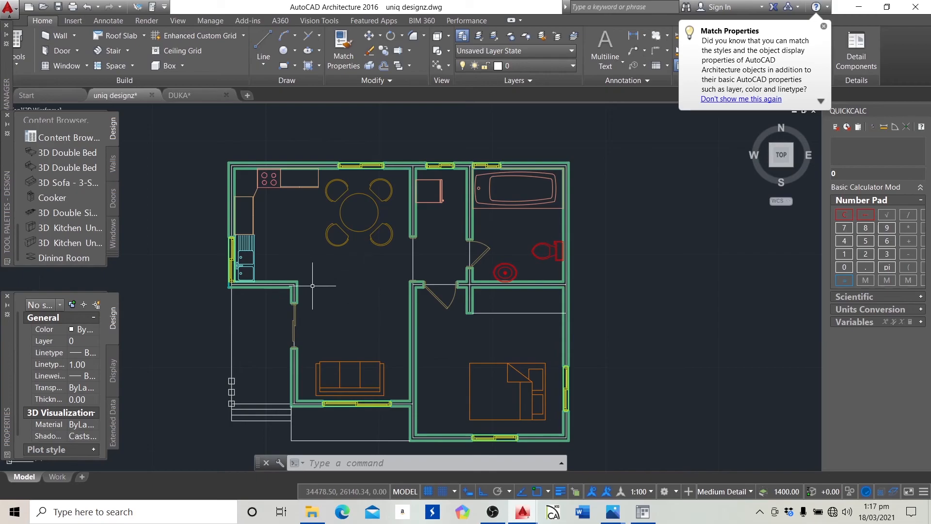
pyautogui.scroll(-2, 314, 210)
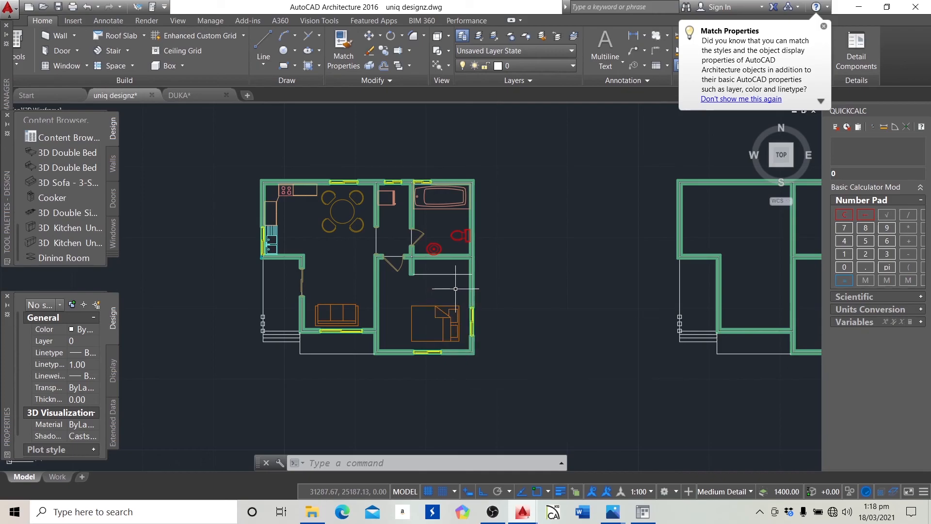
pyautogui.click(477, 237)
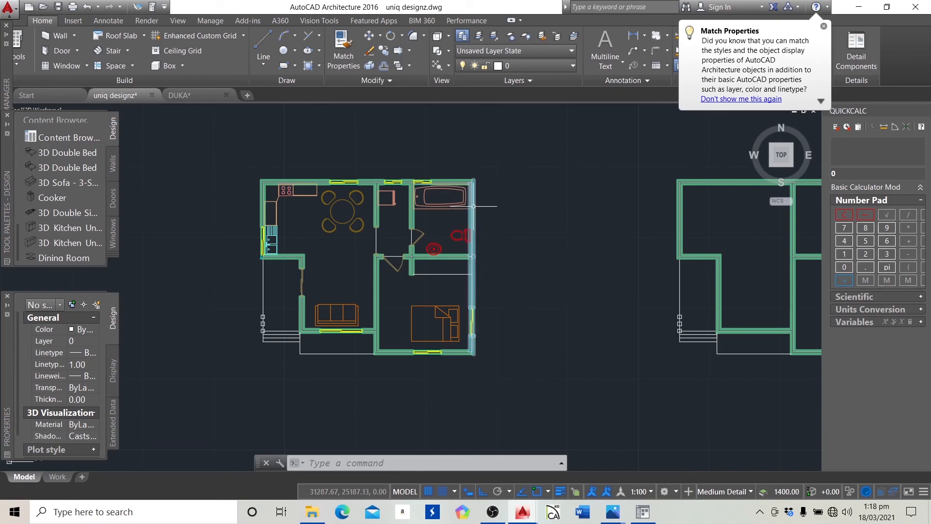
pyautogui.press('Escape')
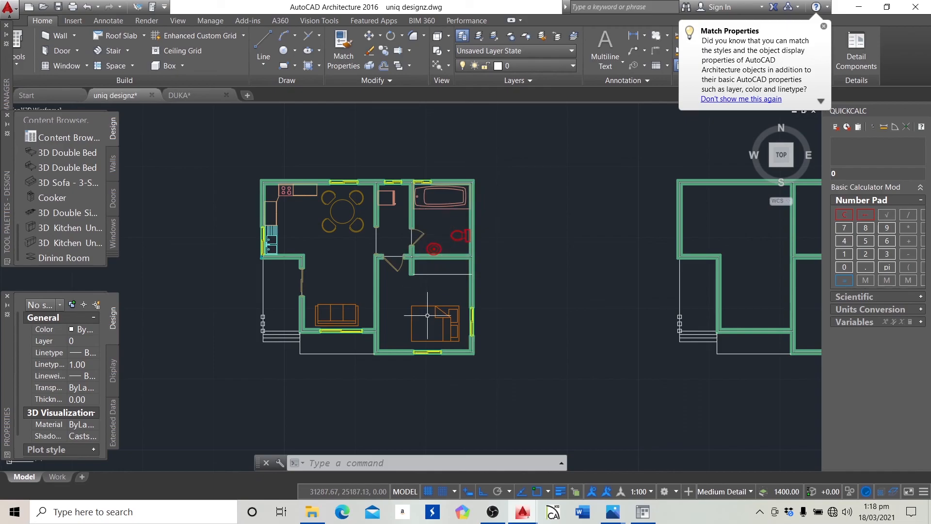